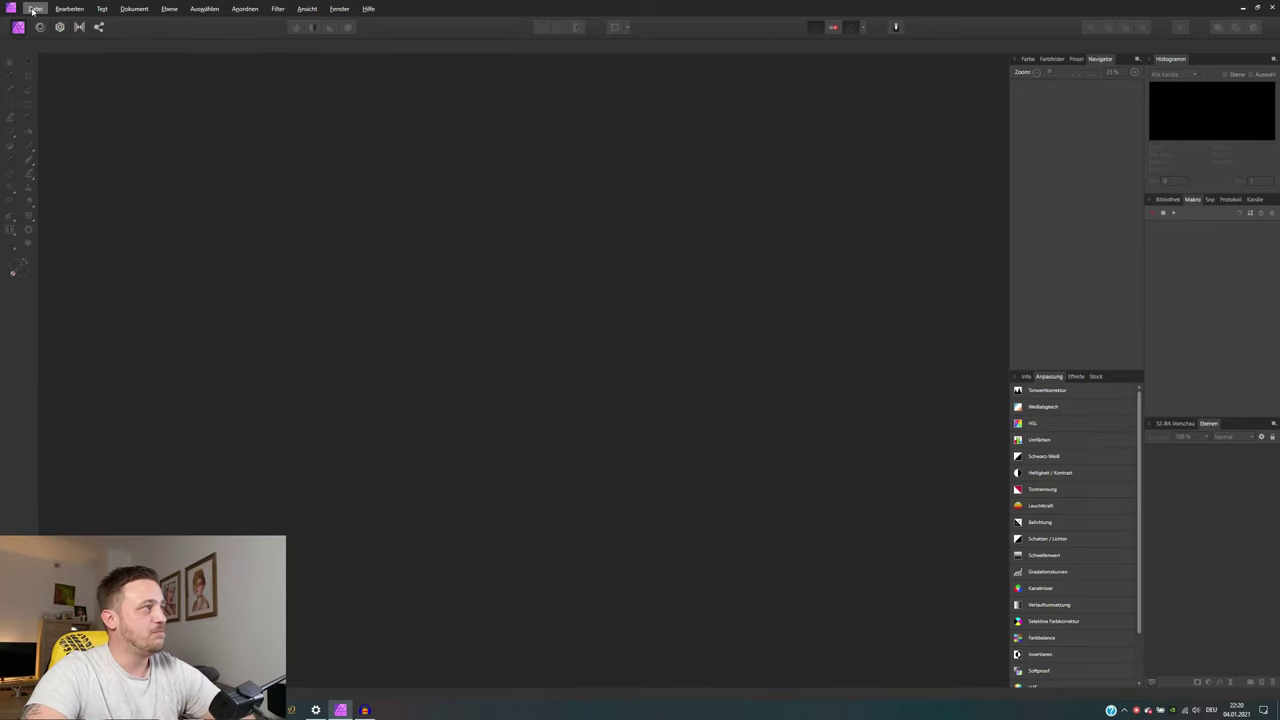
Step: Open the RAW file 01369.ARW from the Capture folder into the Develop persona
left_click(35, 8)
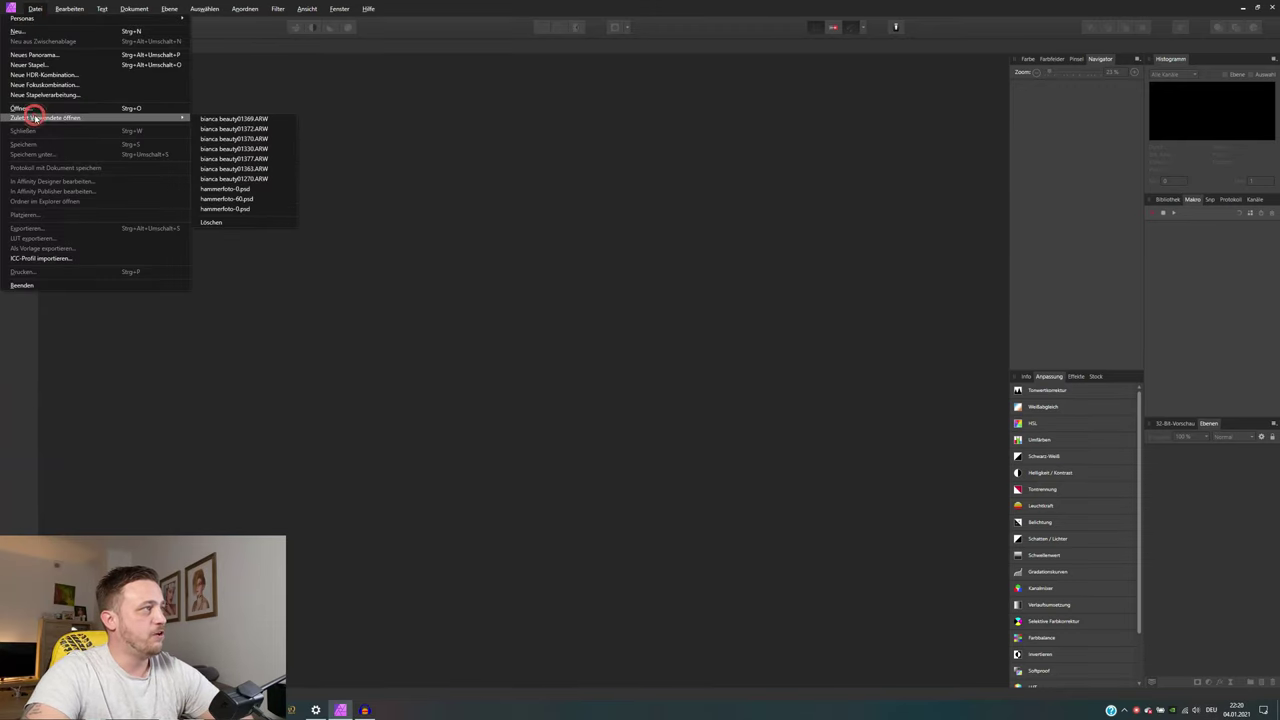
left_click(30, 108)
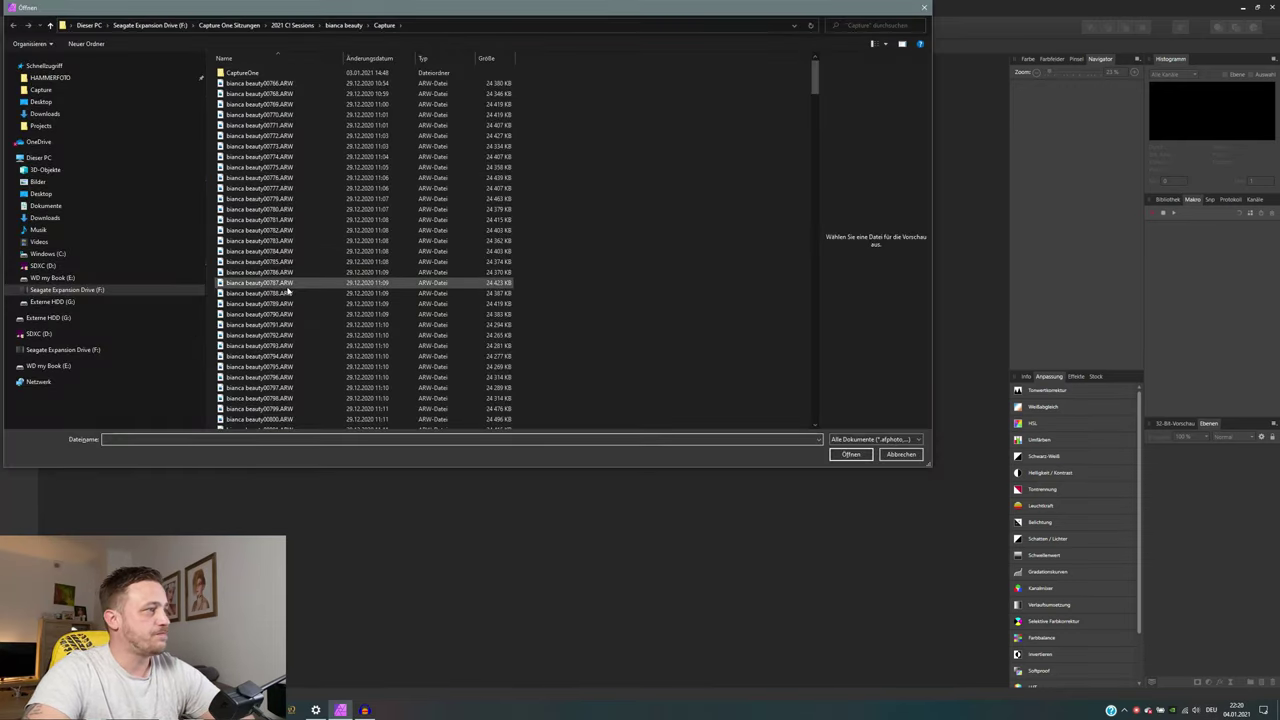
scroll(285, 300, "down", 5)
scroll(285, 300, "down", 10)
scroll(285, 300, "down", 10)
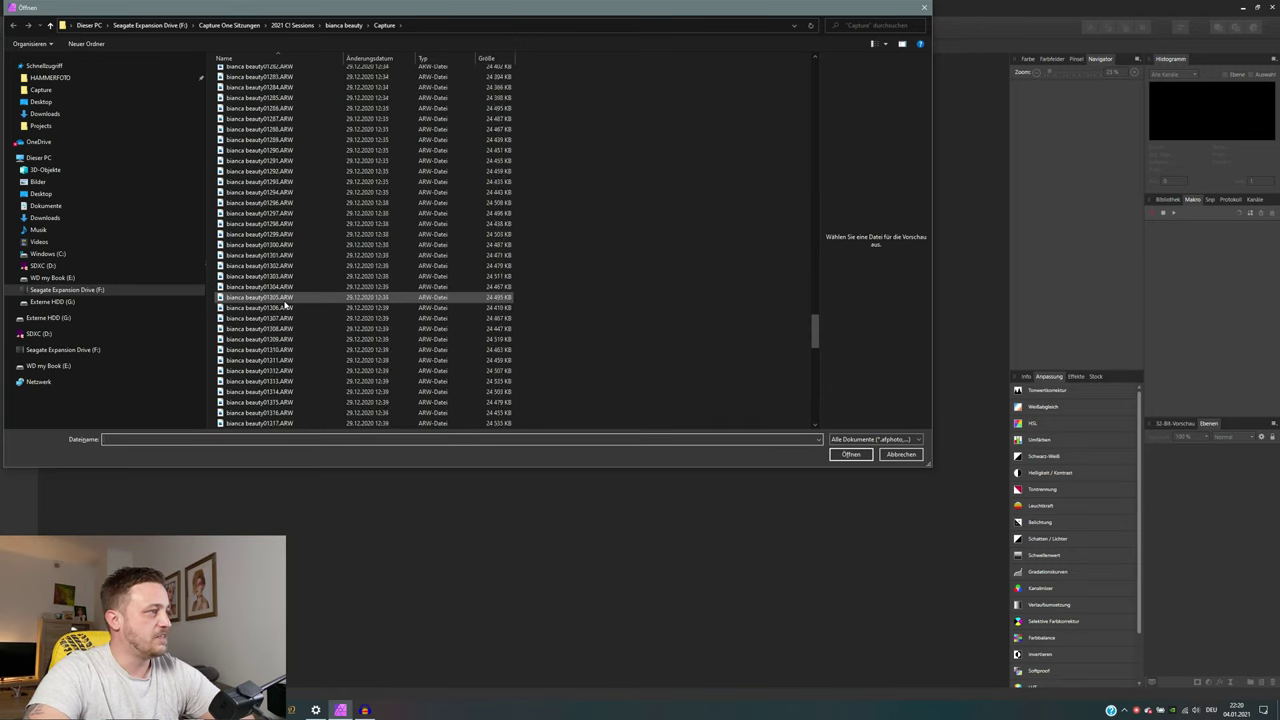
scroll(285, 320, "down", 10)
scroll(283, 350, "down", 10)
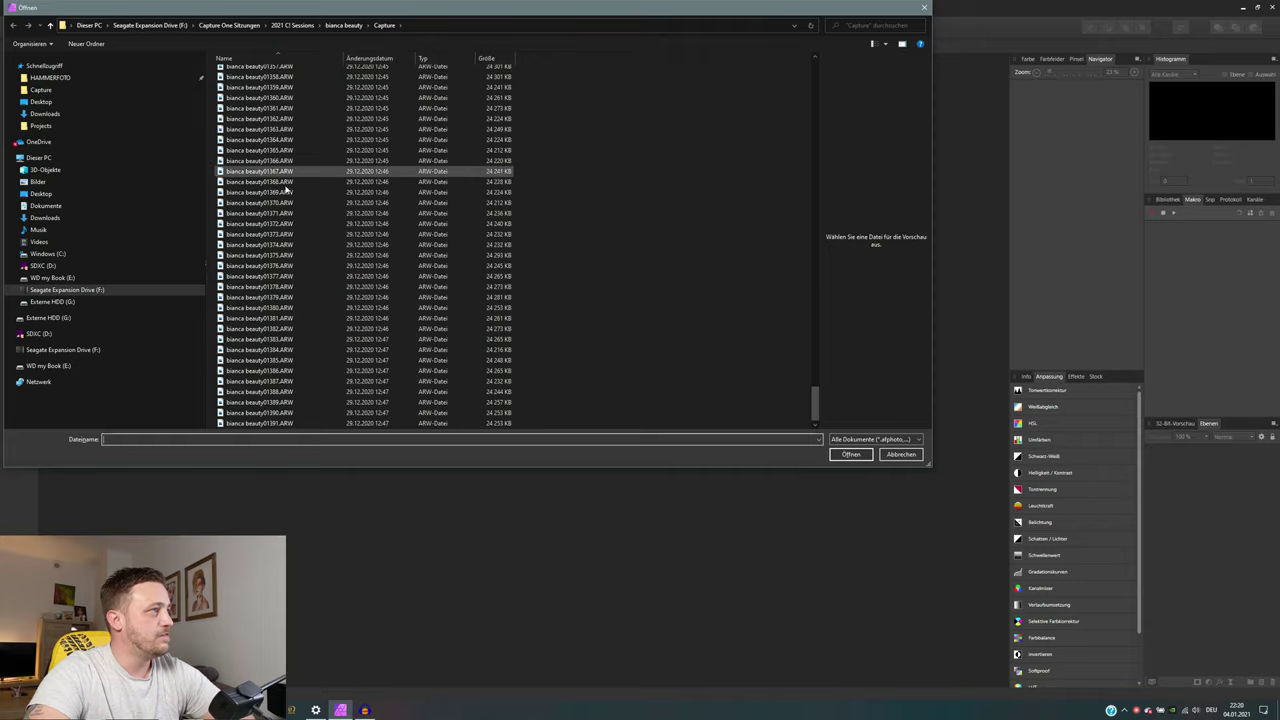
left_click(285, 192)
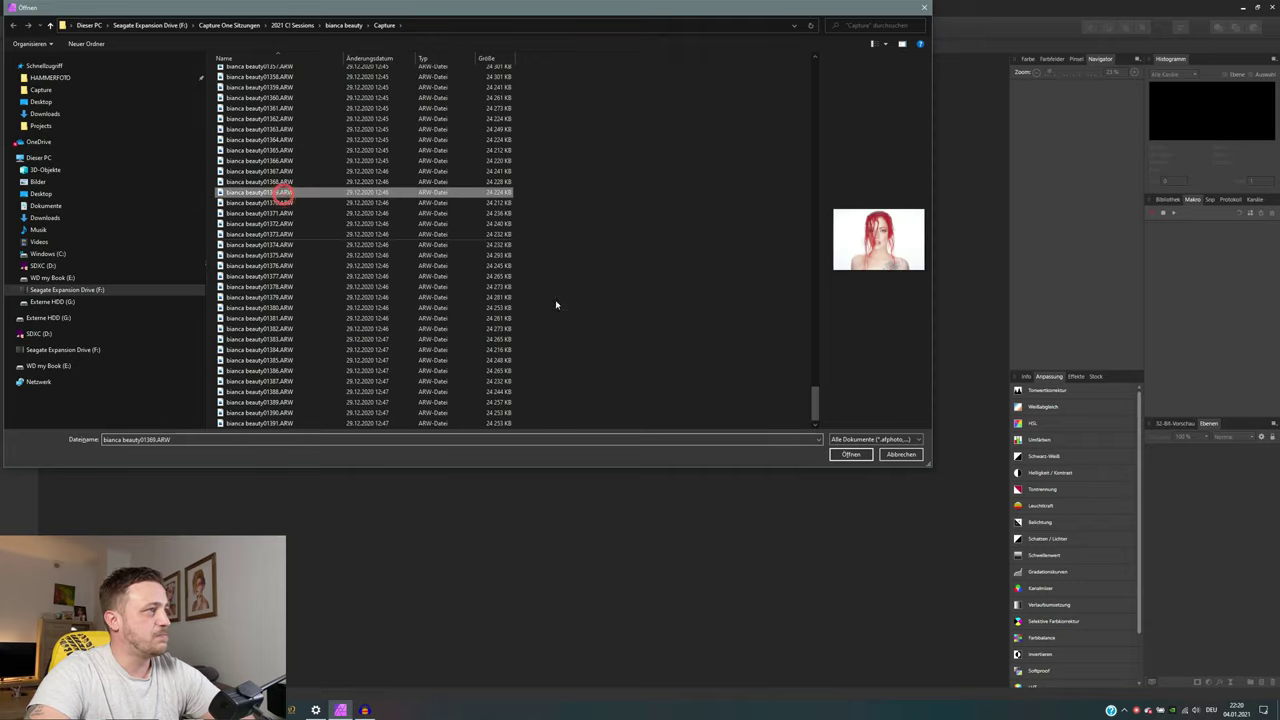
left_click(852, 455)
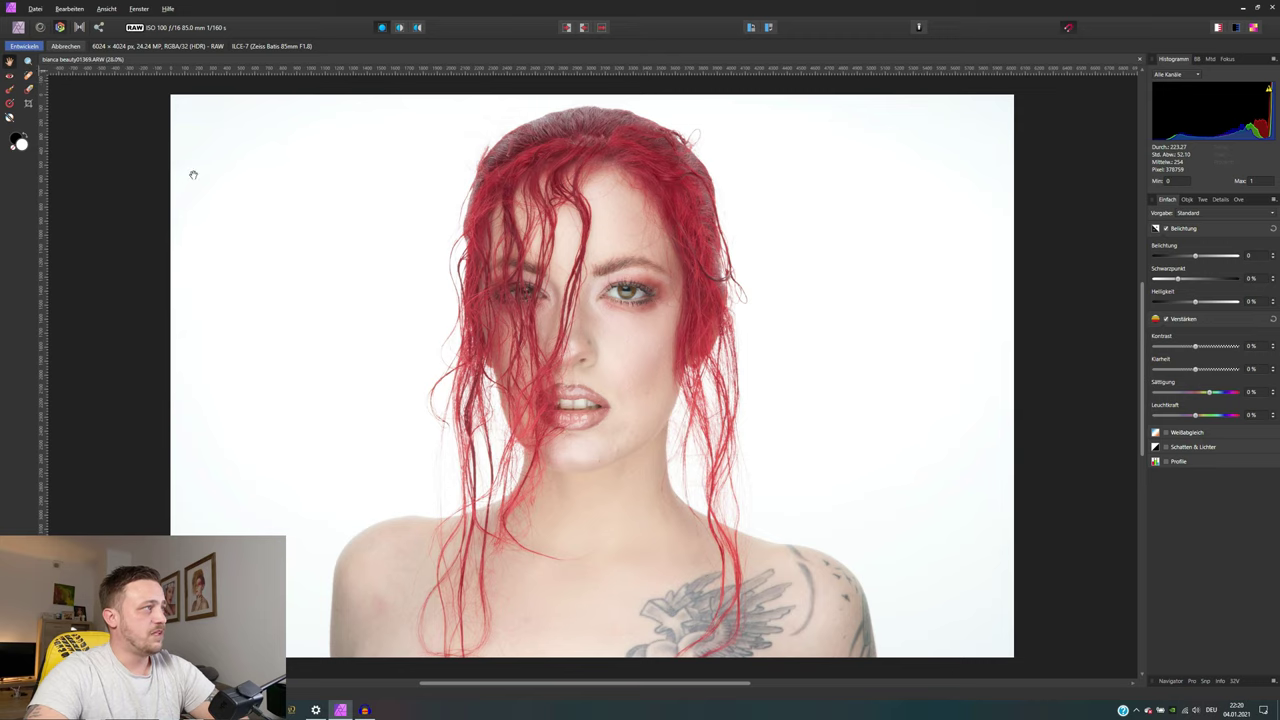
mouse_move(283, 184)
left_mouse_down()
mouse_move(349, 185)
mouse_move(283, 195)
left_mouse_up()
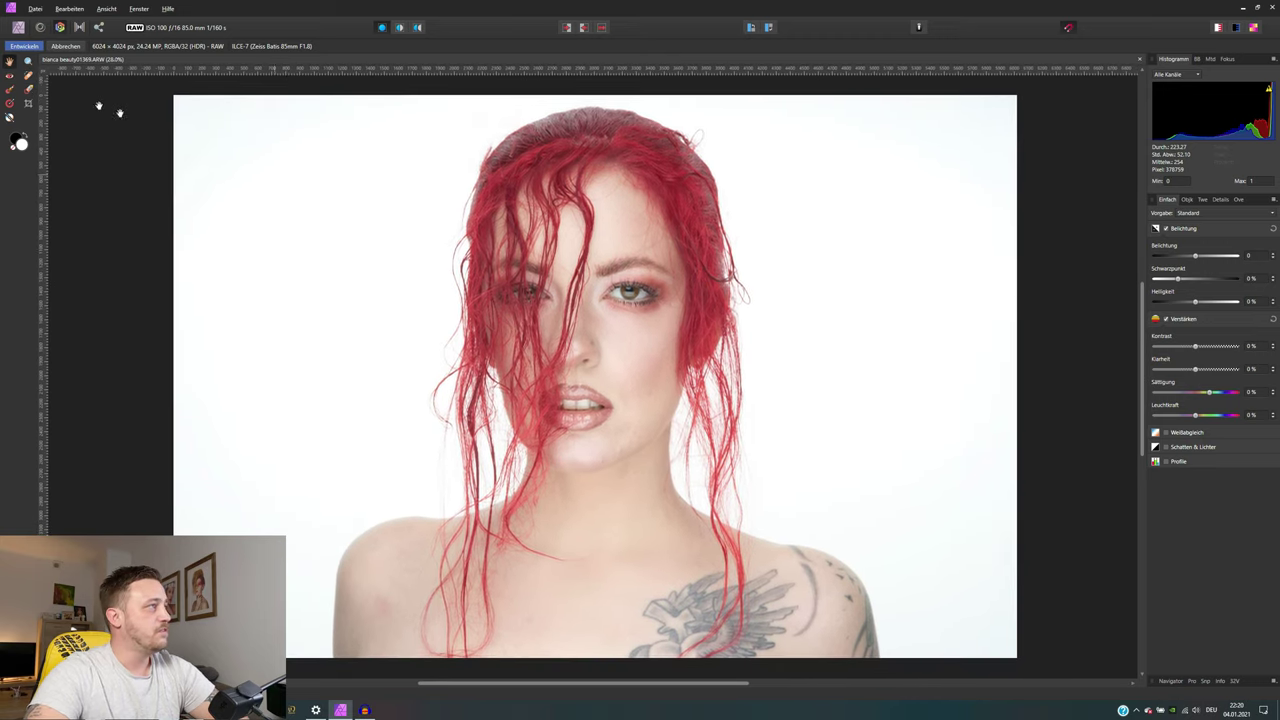
left_click(27, 63)
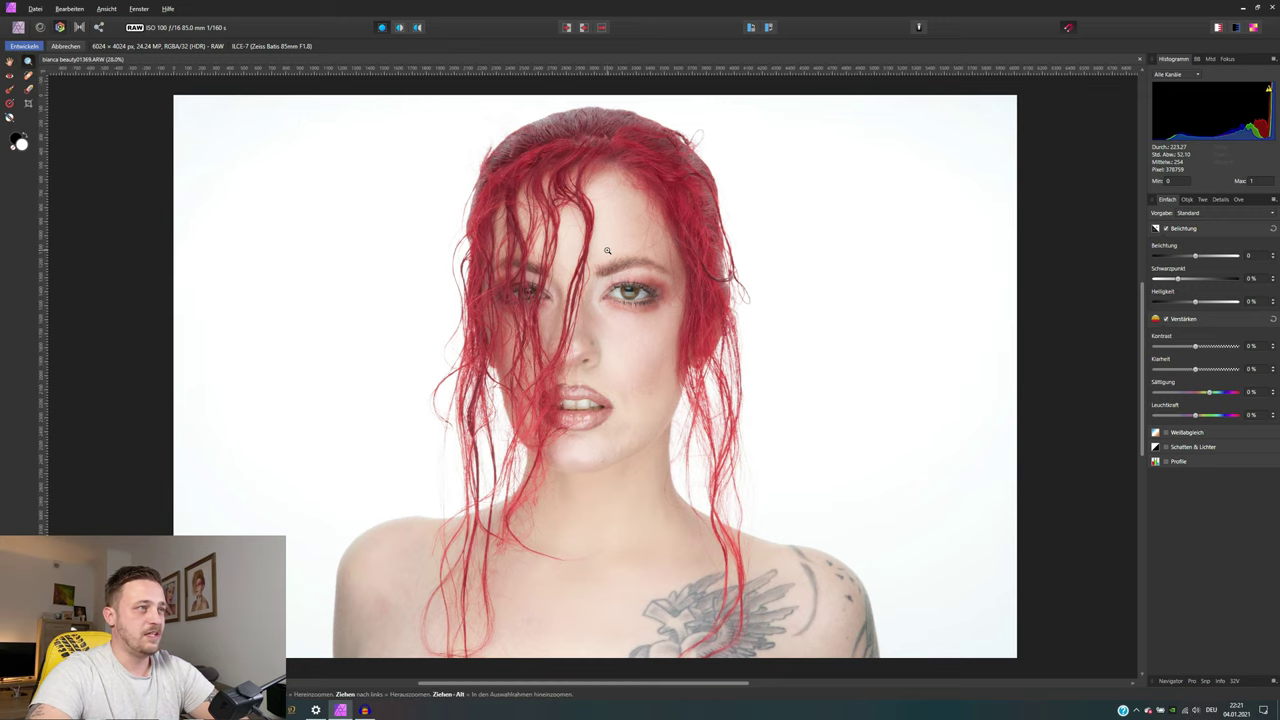
mouse_move(606, 250)
left_mouse_down()
mouse_move(615, 81)
mouse_move(90, 62)
left_mouse_up()
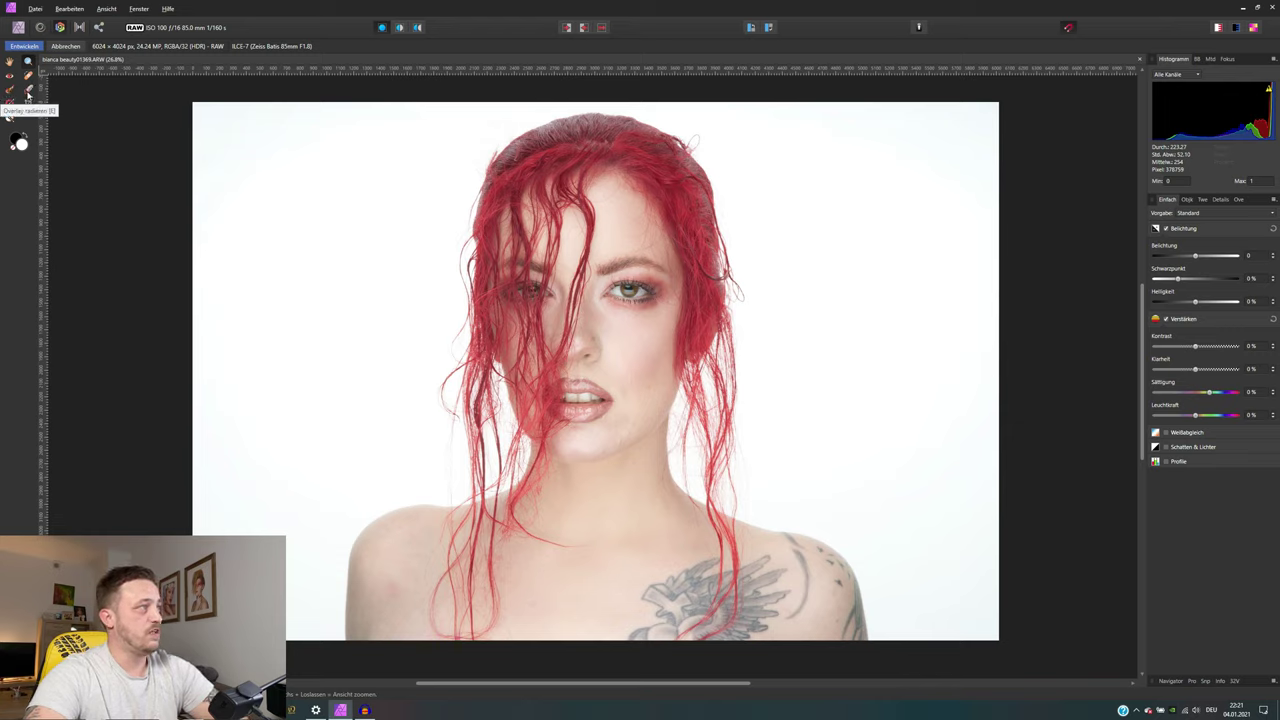
Step: Tighten the crop from the top-right and shift it left, checking Golden Spiral and Diagonal overlays, then apply
left_click(28, 103)
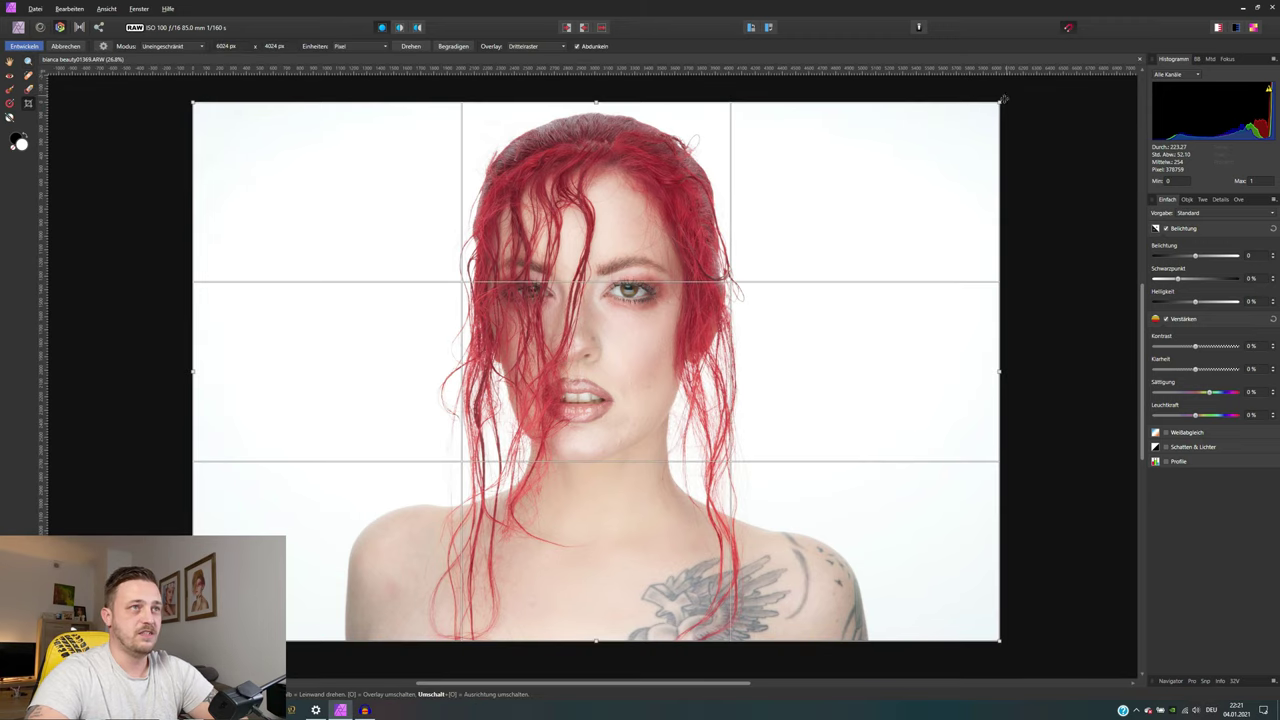
mouse_move(998, 103)
left_mouse_down()
mouse_move(995, 115)
mouse_move(997, 103)
left_mouse_up()
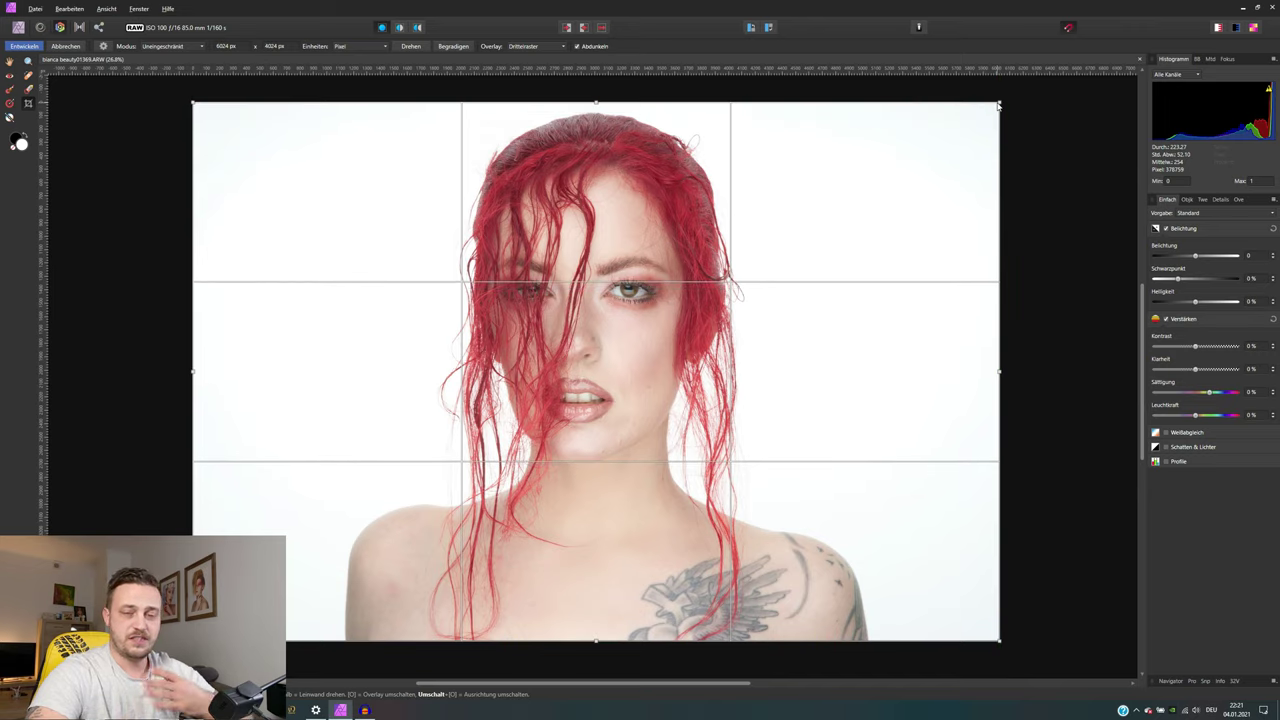
left_click(535, 46)
left_click(531, 80)
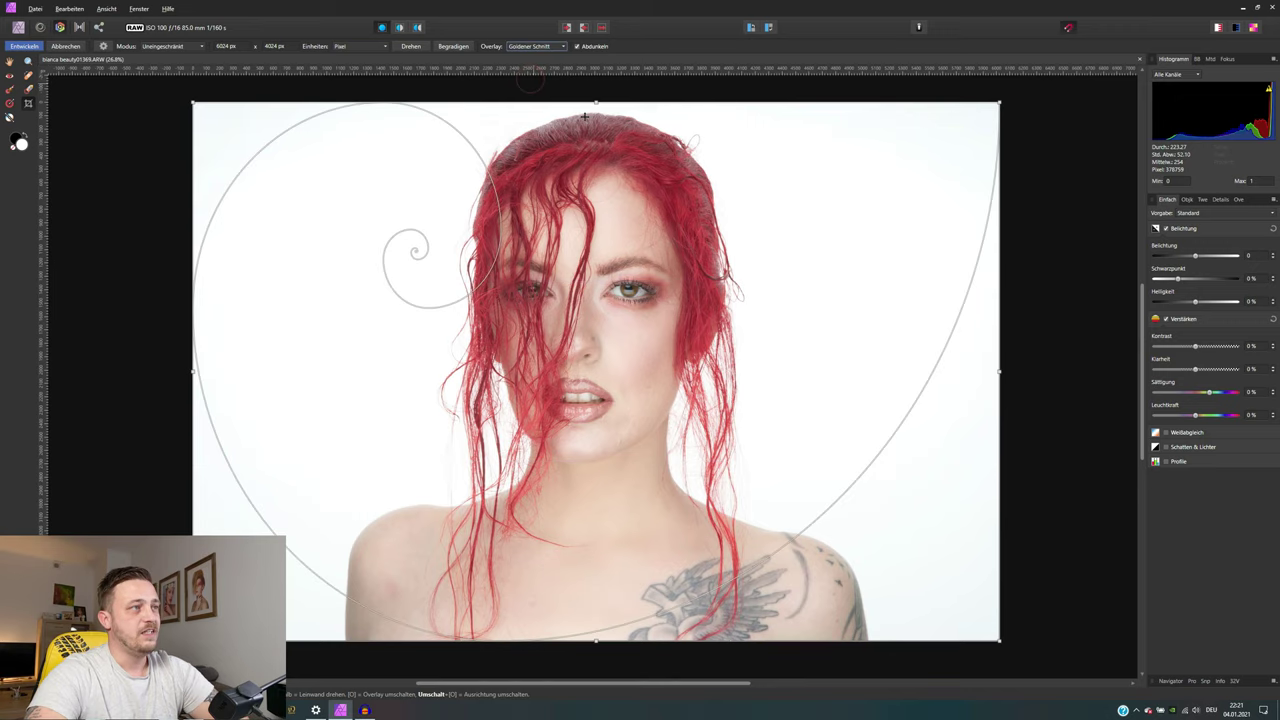
left_click(538, 46)
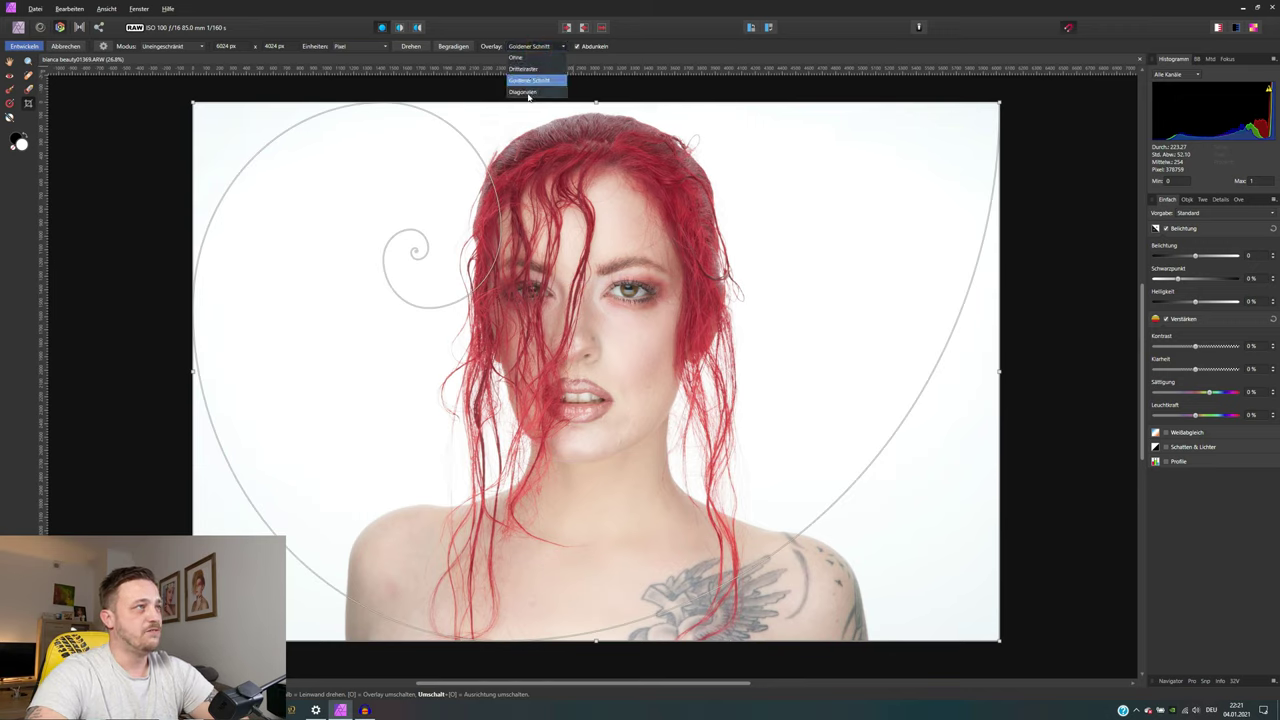
left_click(528, 94)
left_click(528, 47)
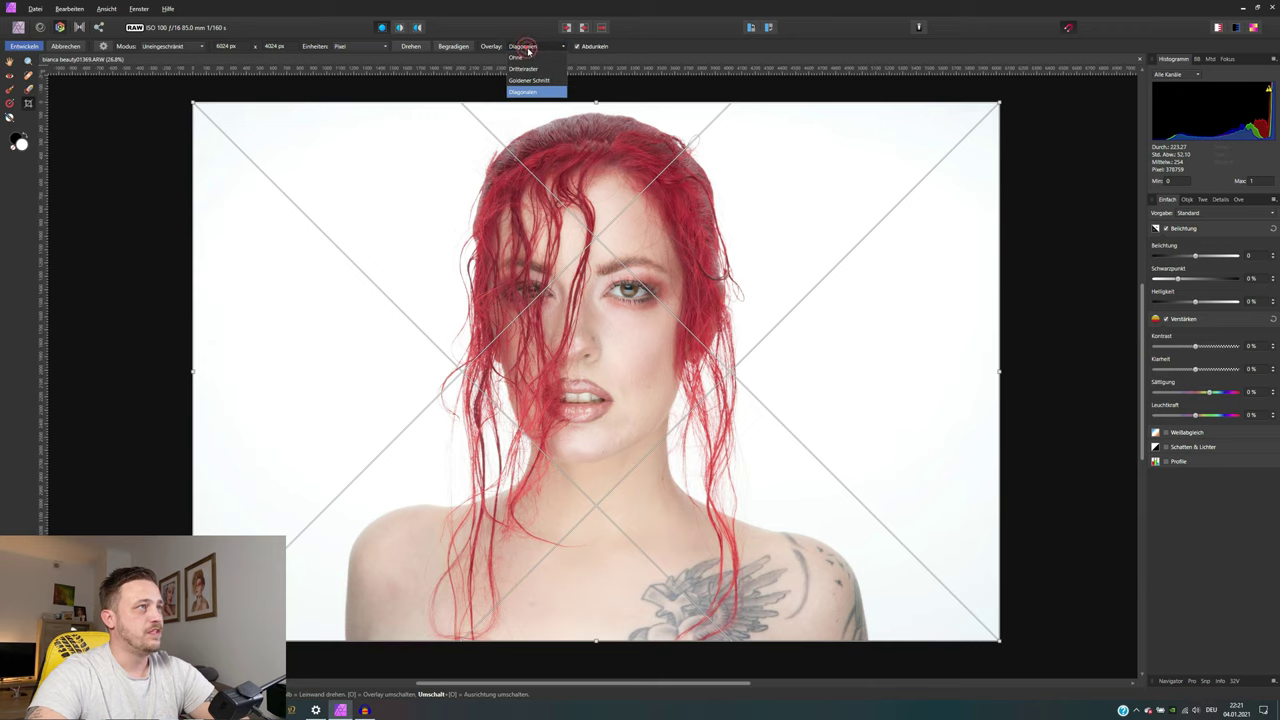
left_click(760, 252)
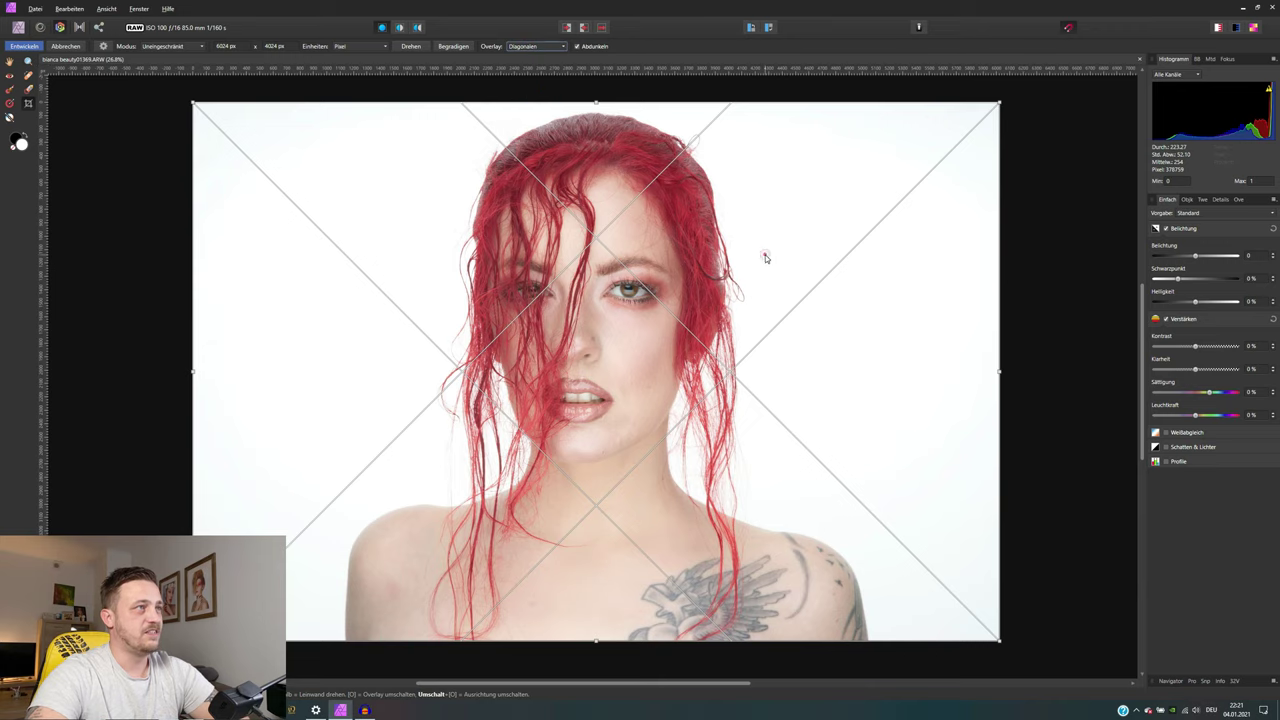
left_click_drag(763, 258, 751, 259)
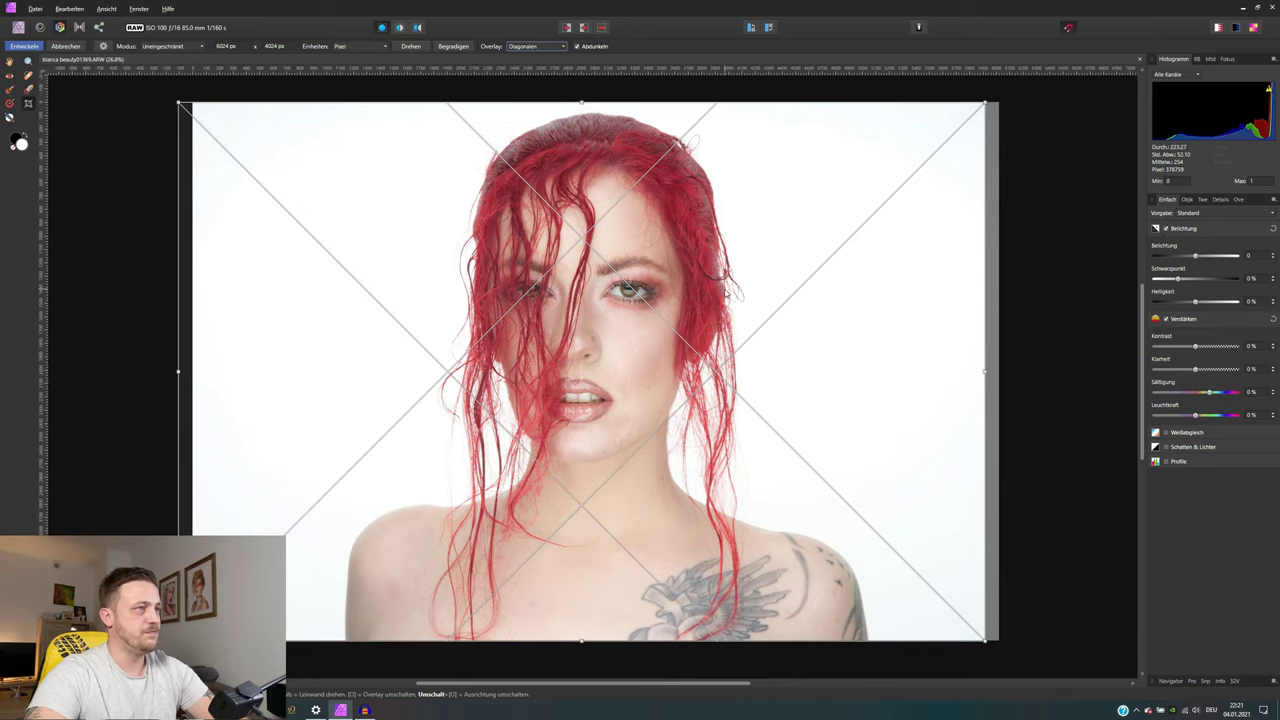
left_click(10, 63)
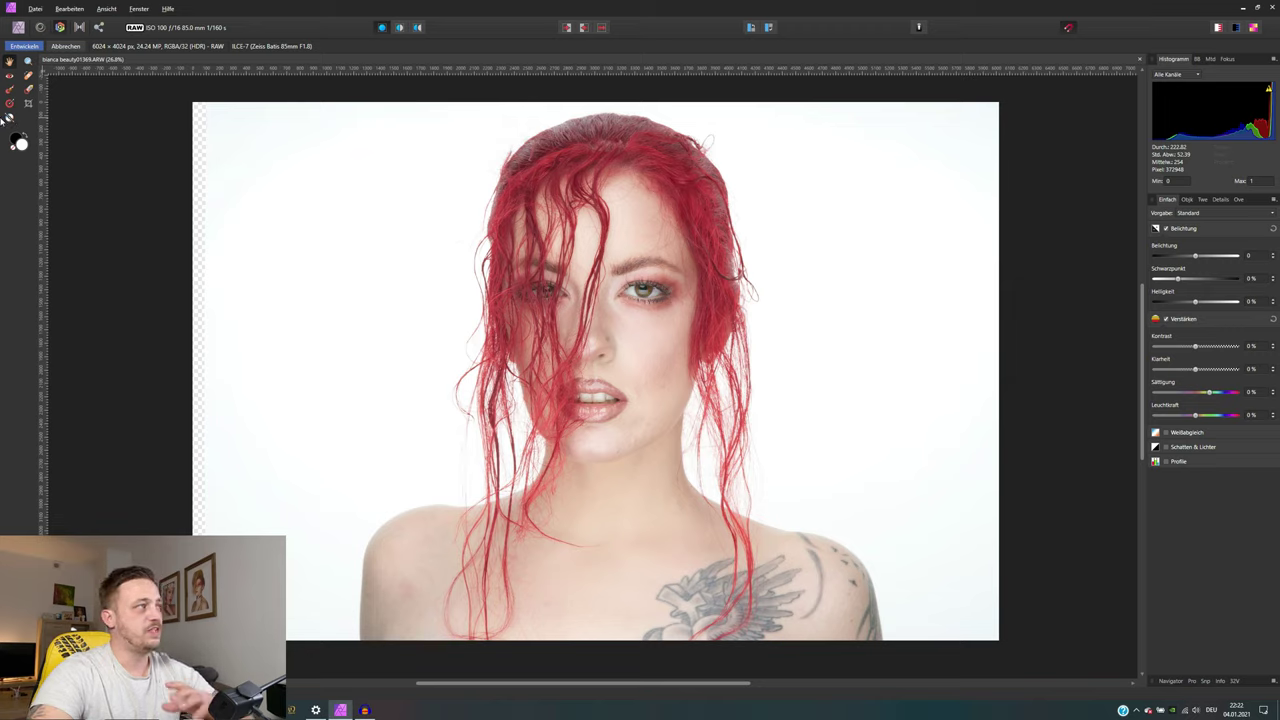
Step: Set white balance by sampling the white backdrop, giving 4319 K and −7% tint
left_click(9, 117)
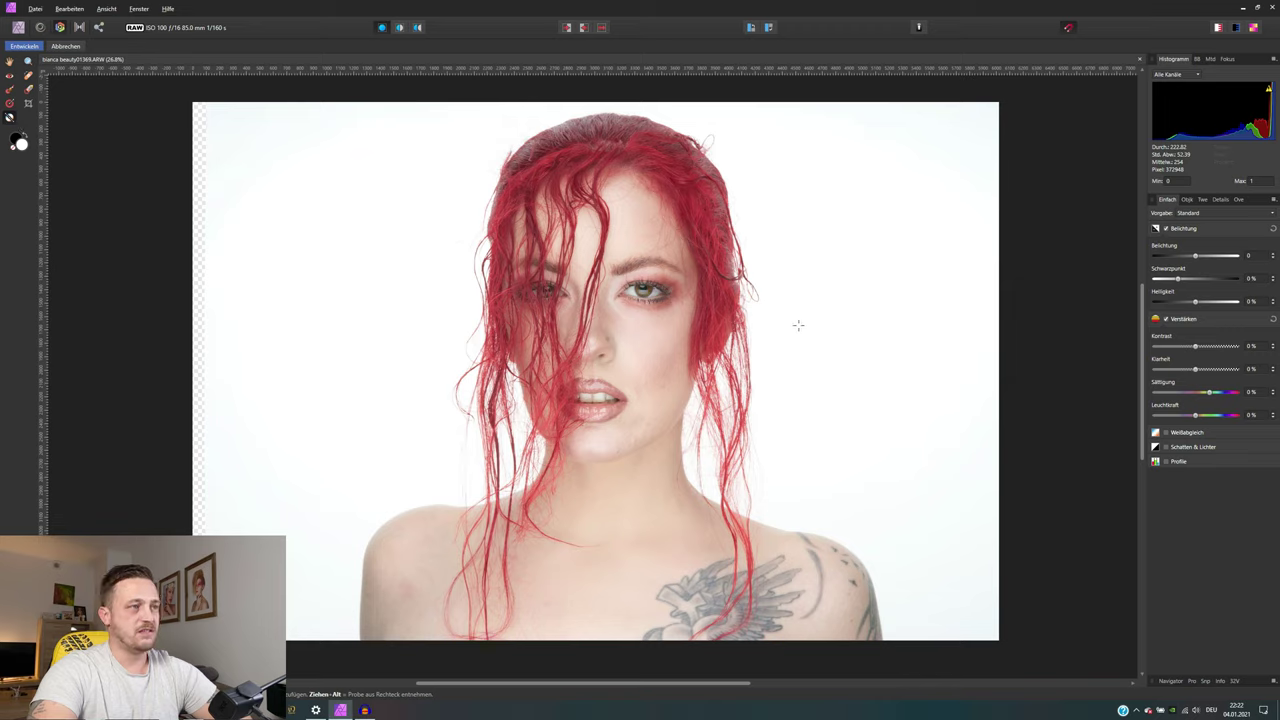
left_click(632, 291)
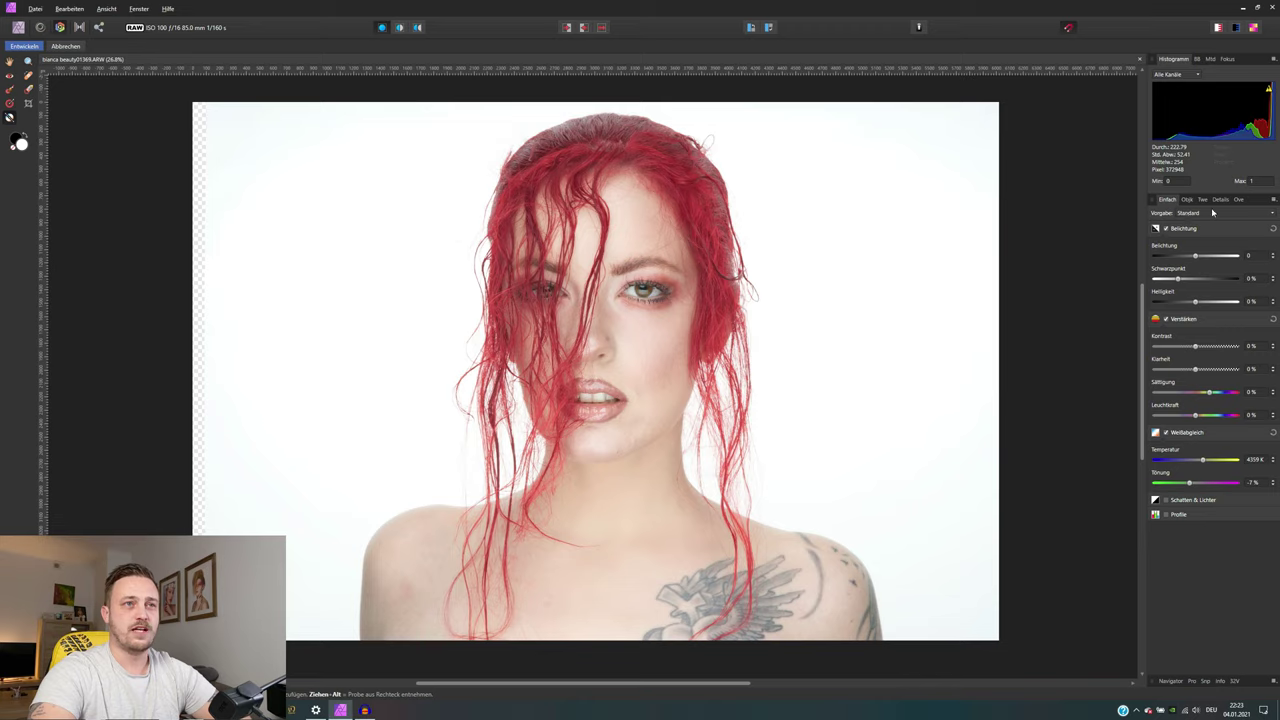
Step: Browse the Lens, Tone, Details and Overlays settings, ending on the lens corrections
left_click(1184, 200)
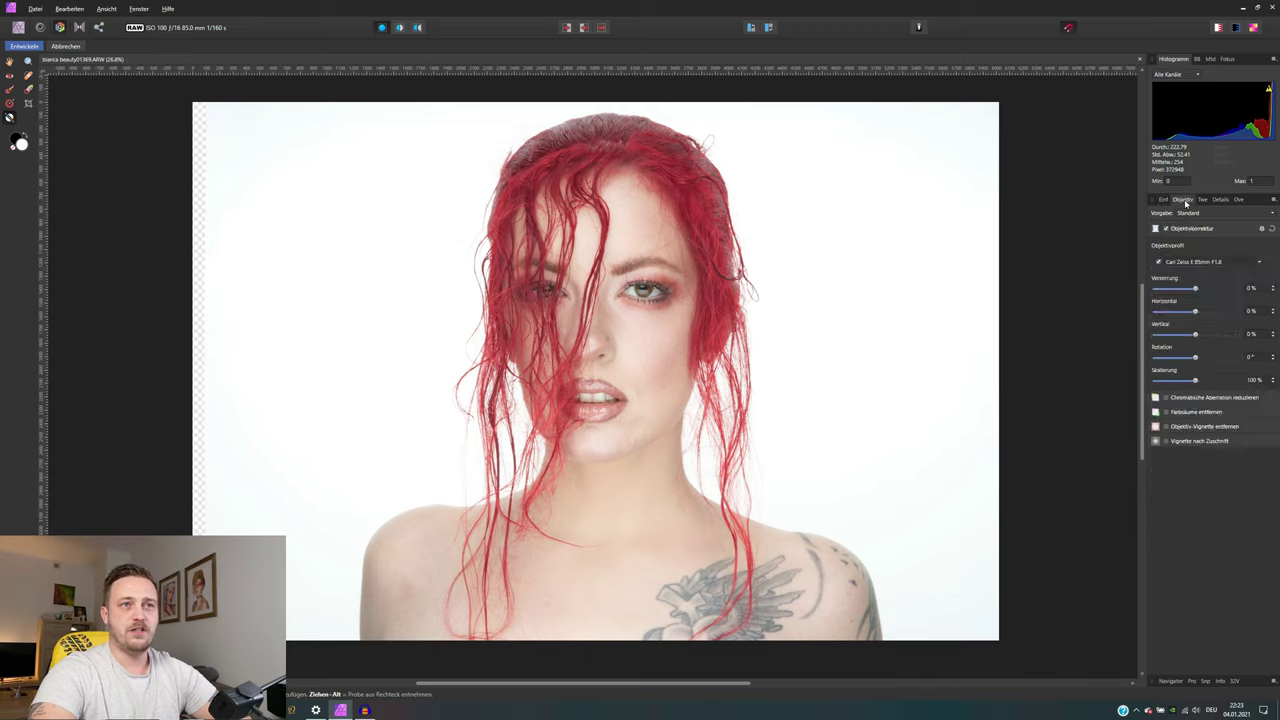
left_click(1203, 200)
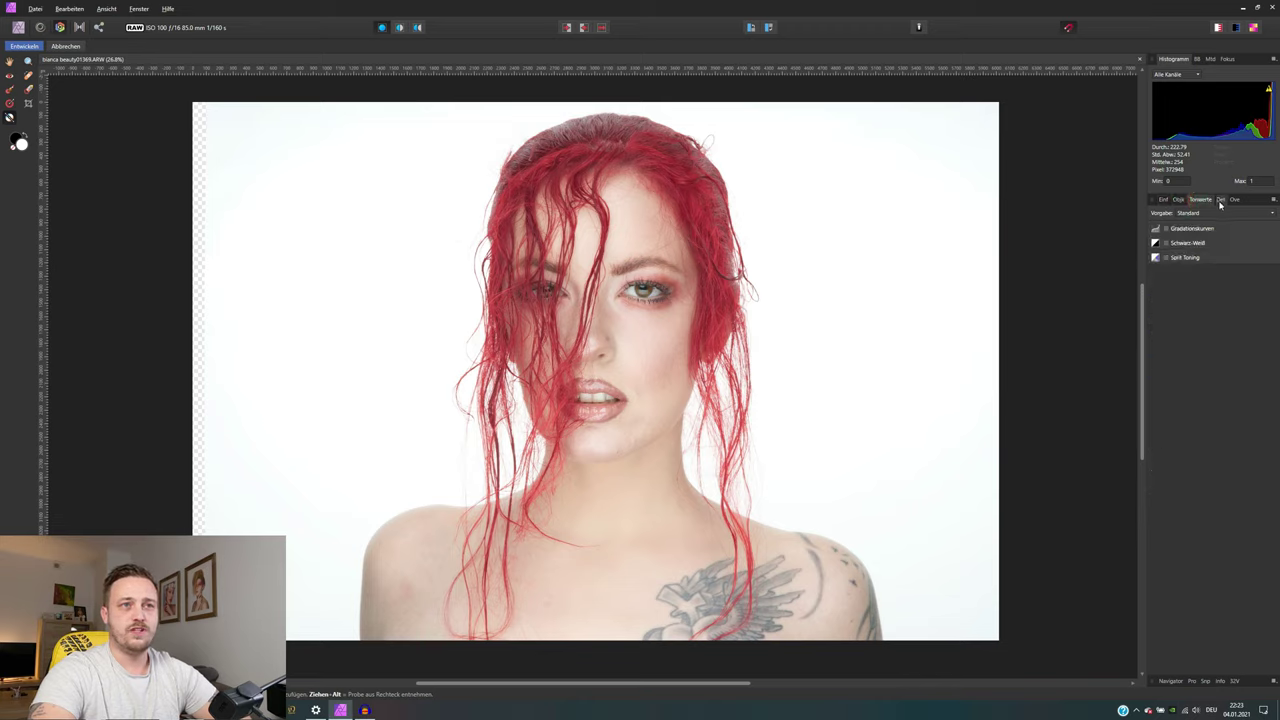
left_click(1220, 200)
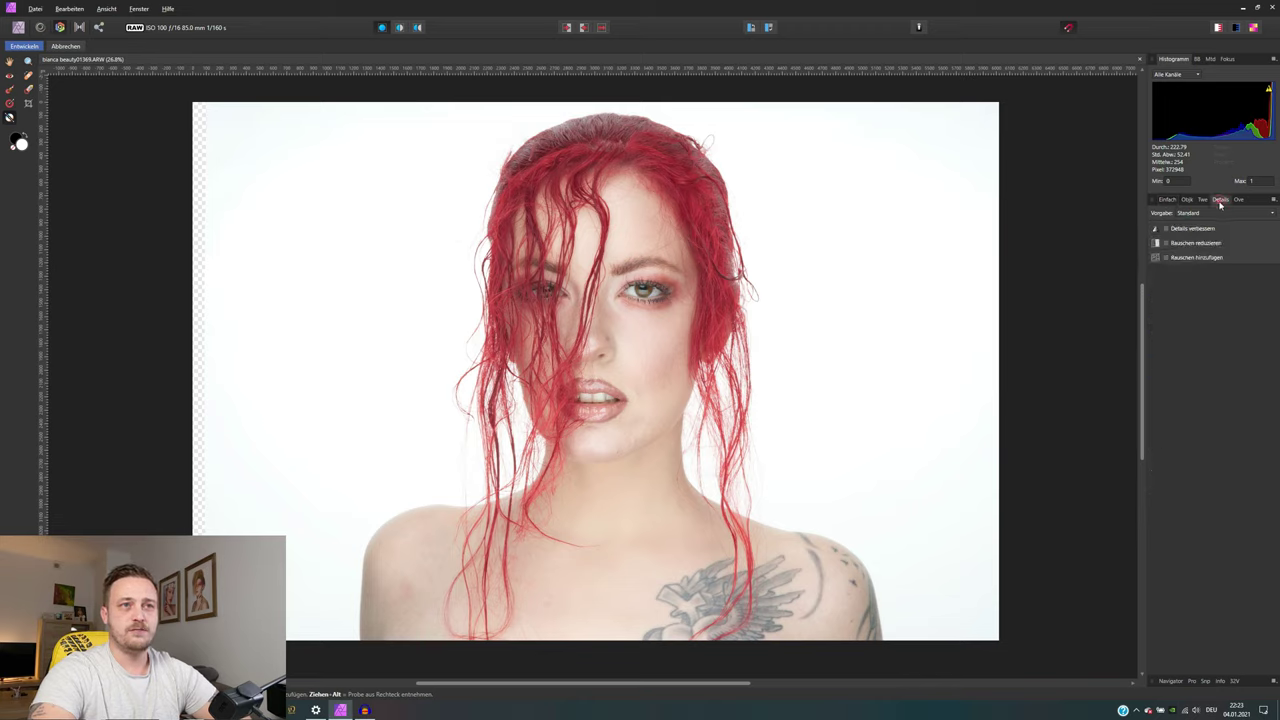
left_click(1239, 200)
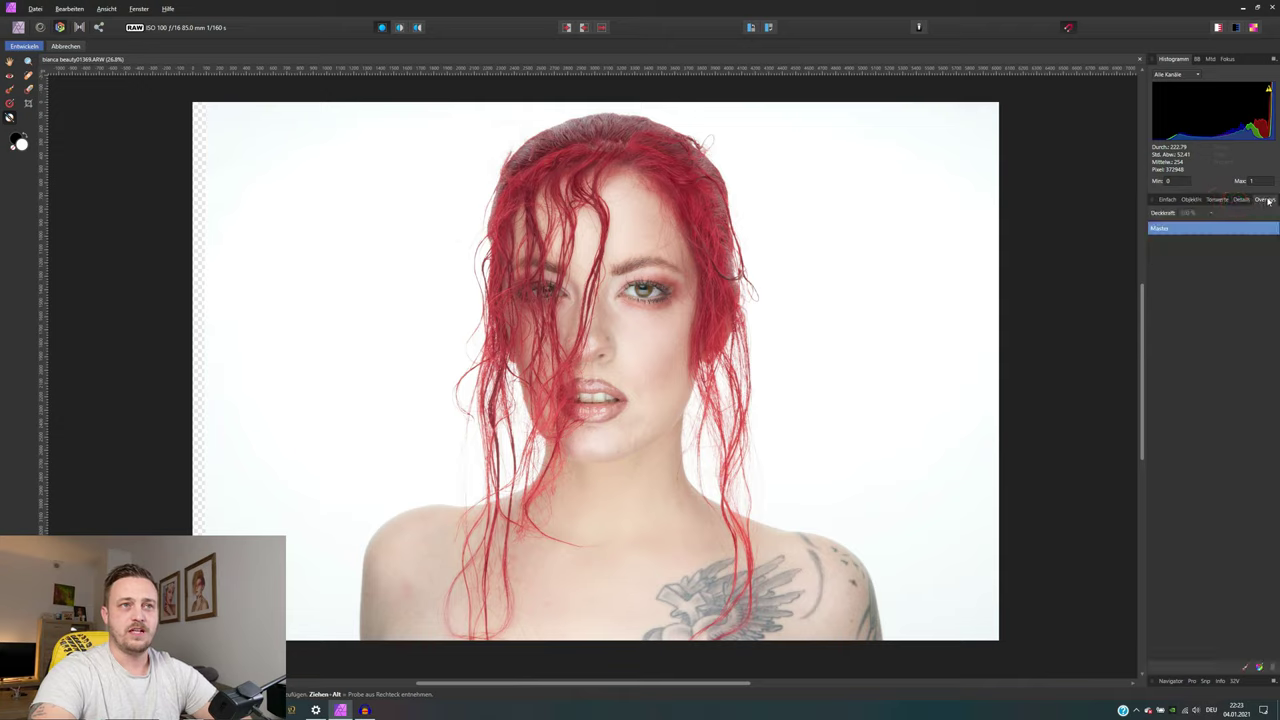
left_click(1187, 200)
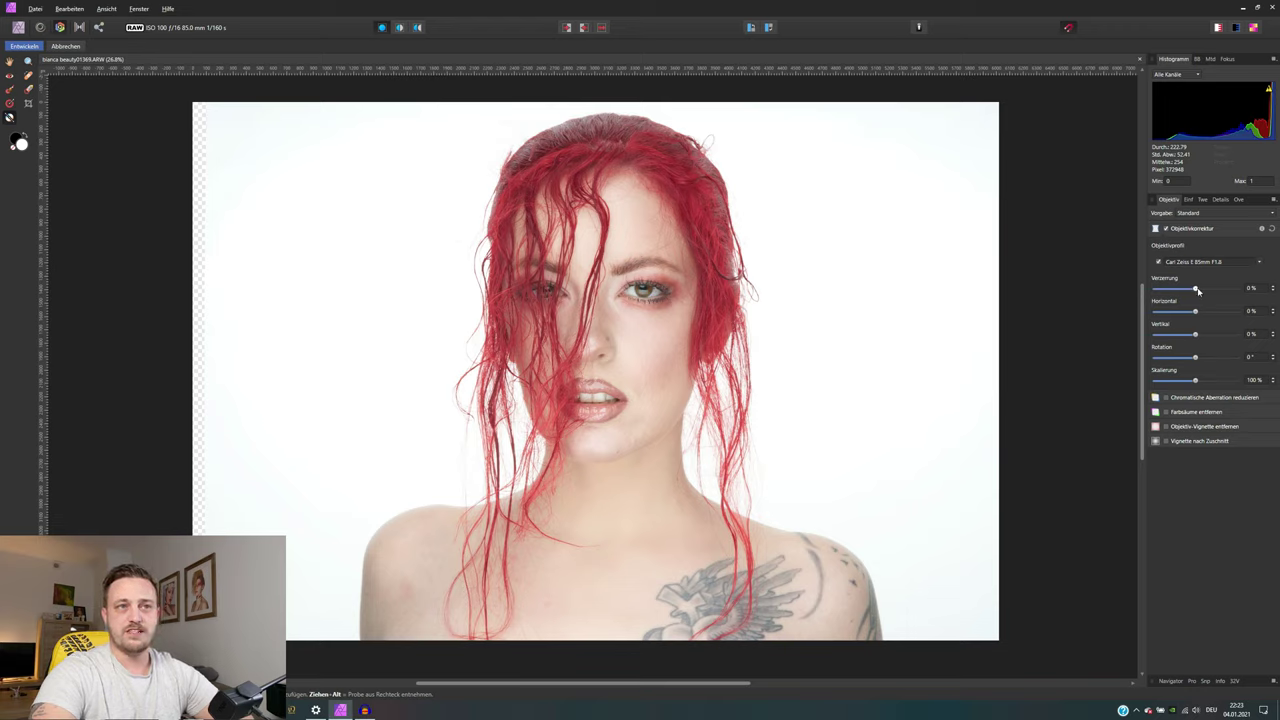
Step: Set lens distortion to −4% and enable lens vignette removal at 130% intensity
left_click_drag(1195, 289, 1193, 289)
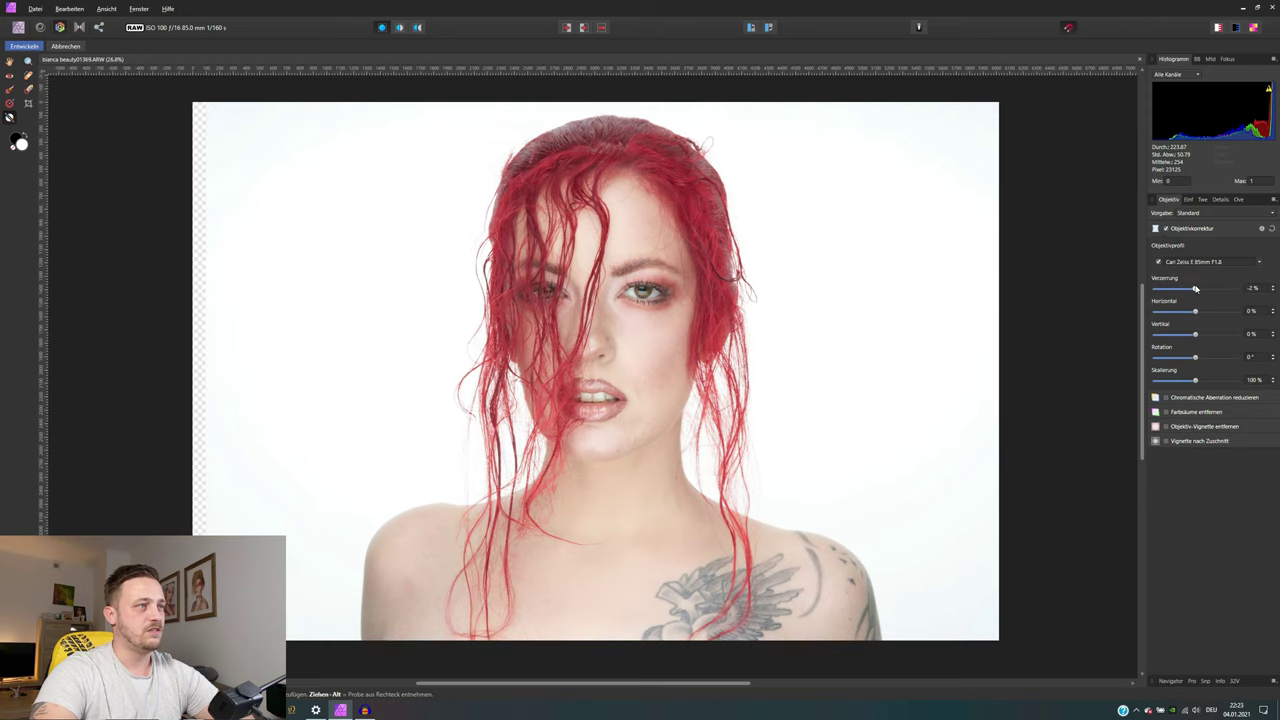
left_click_drag(1195, 289, 1194, 289)
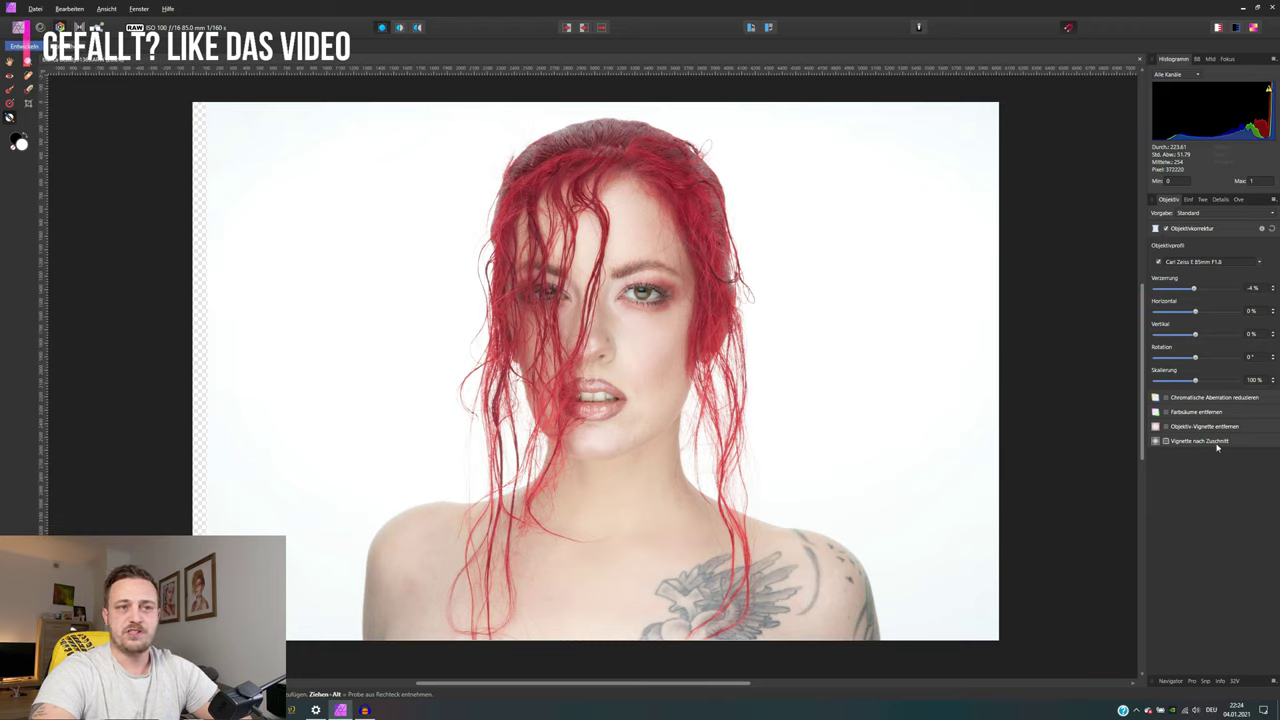
left_click(1172, 427)
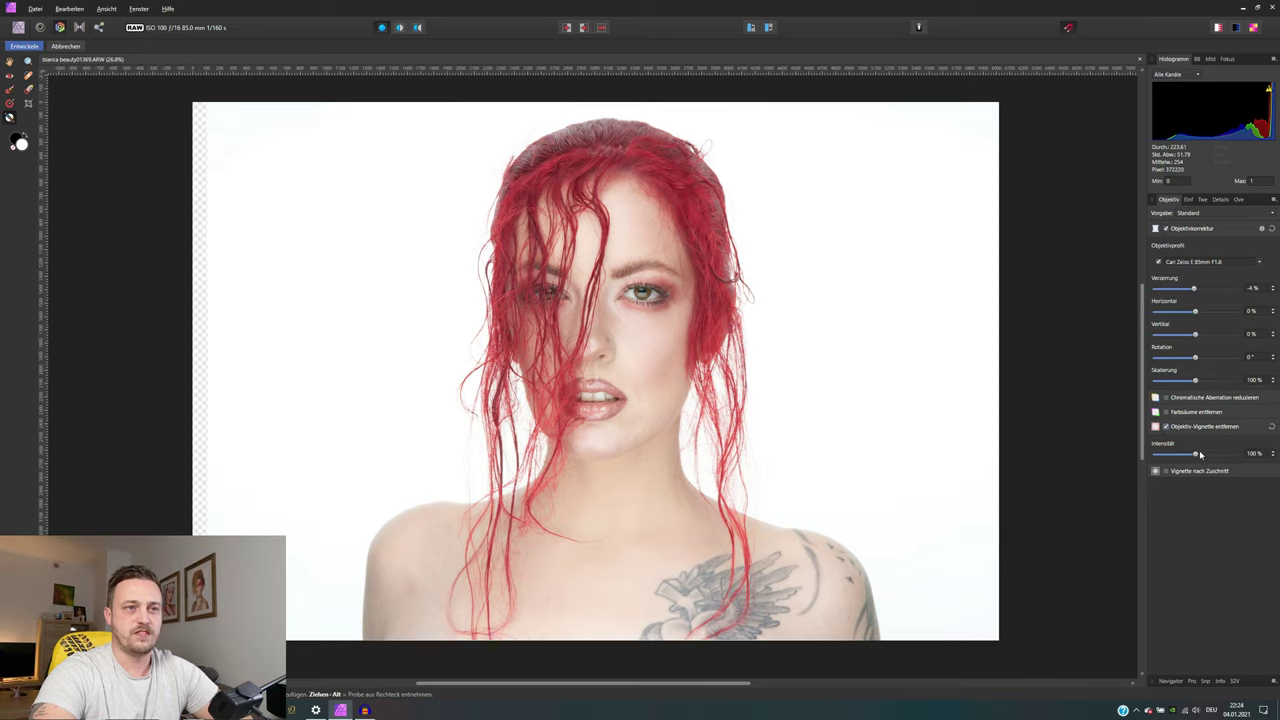
left_click_drag(1196, 455, 1207, 455)
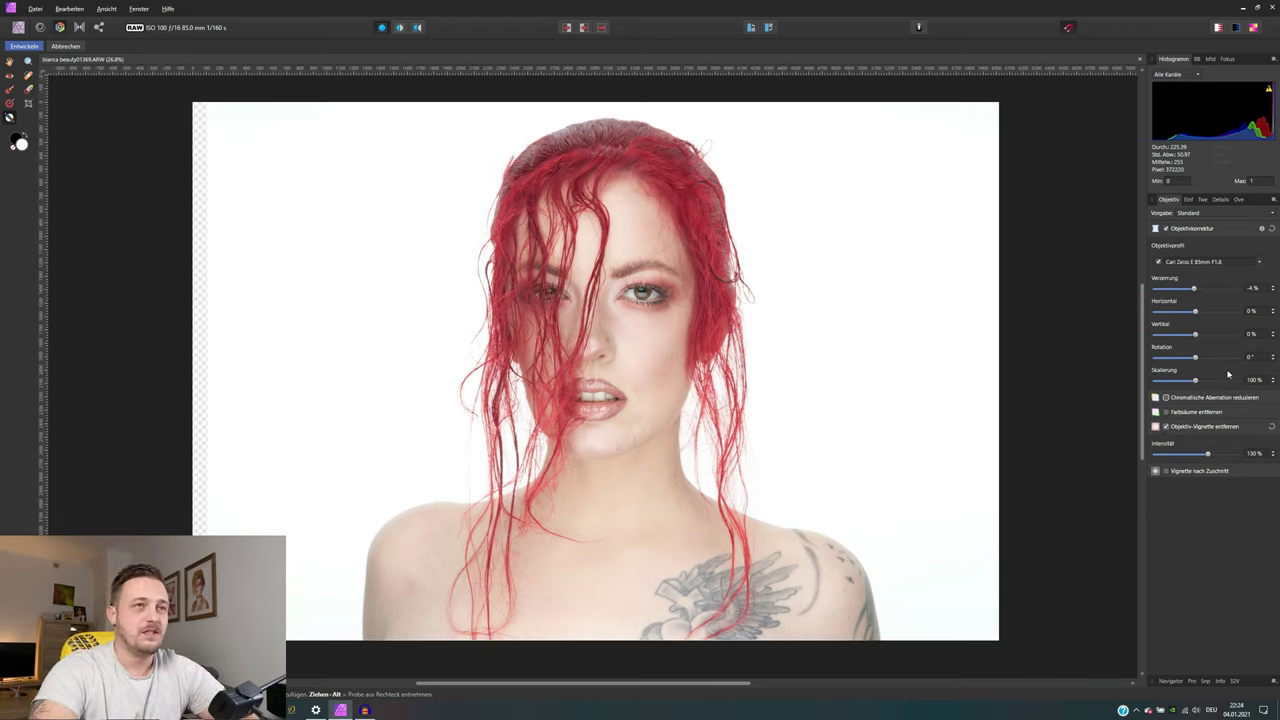
Step: In the Basic settings, raise exposure to 0.152
left_click(1190, 200)
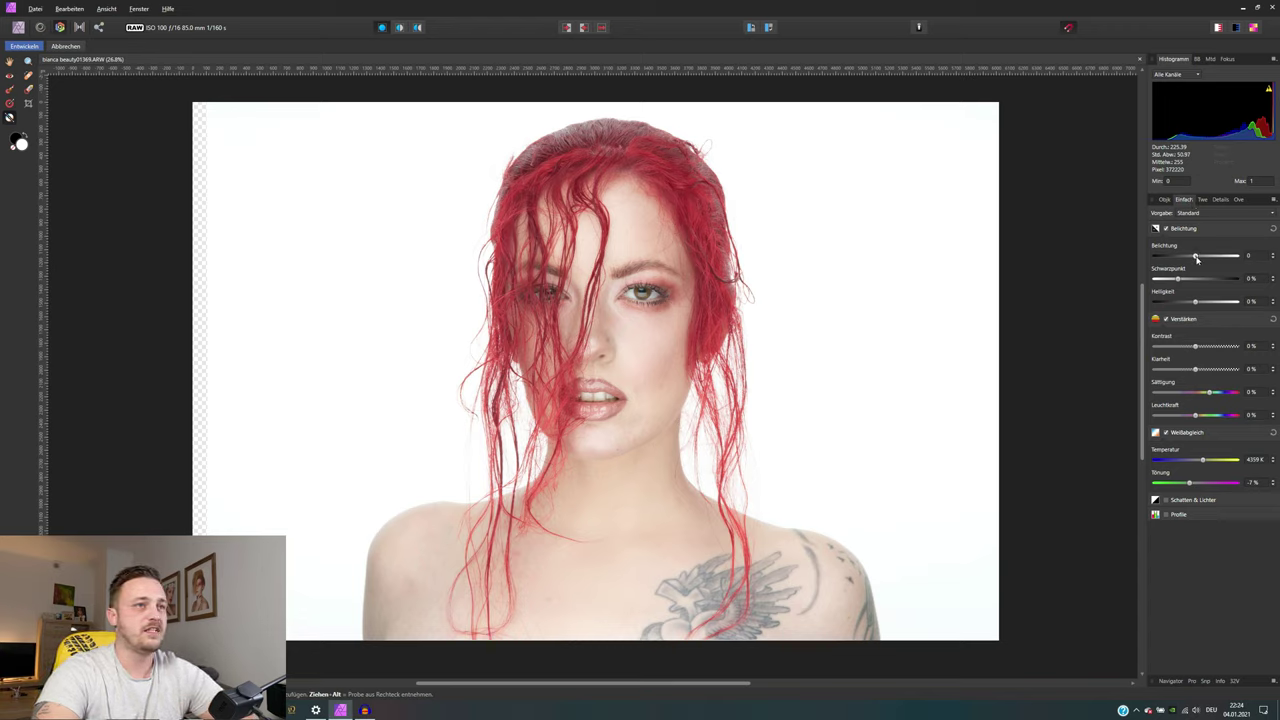
left_click_drag(1196, 257, 1197, 260)
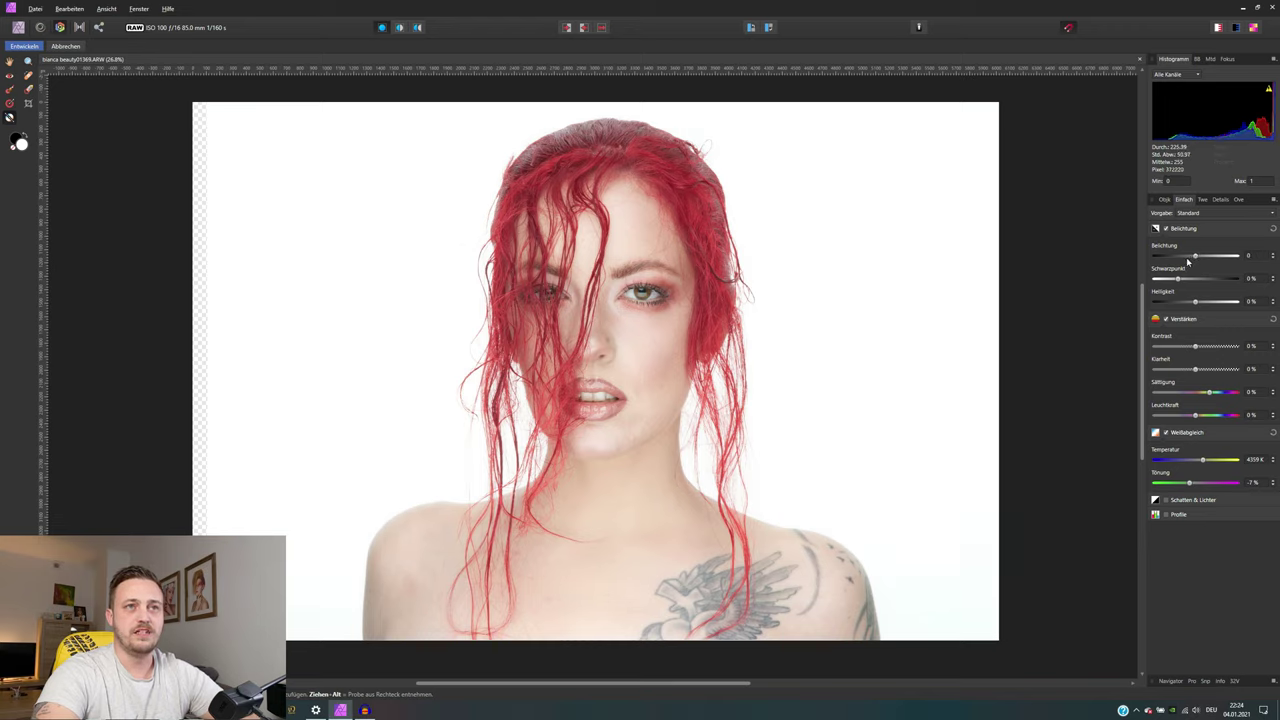
left_click_drag(1196, 257, 1198, 257)
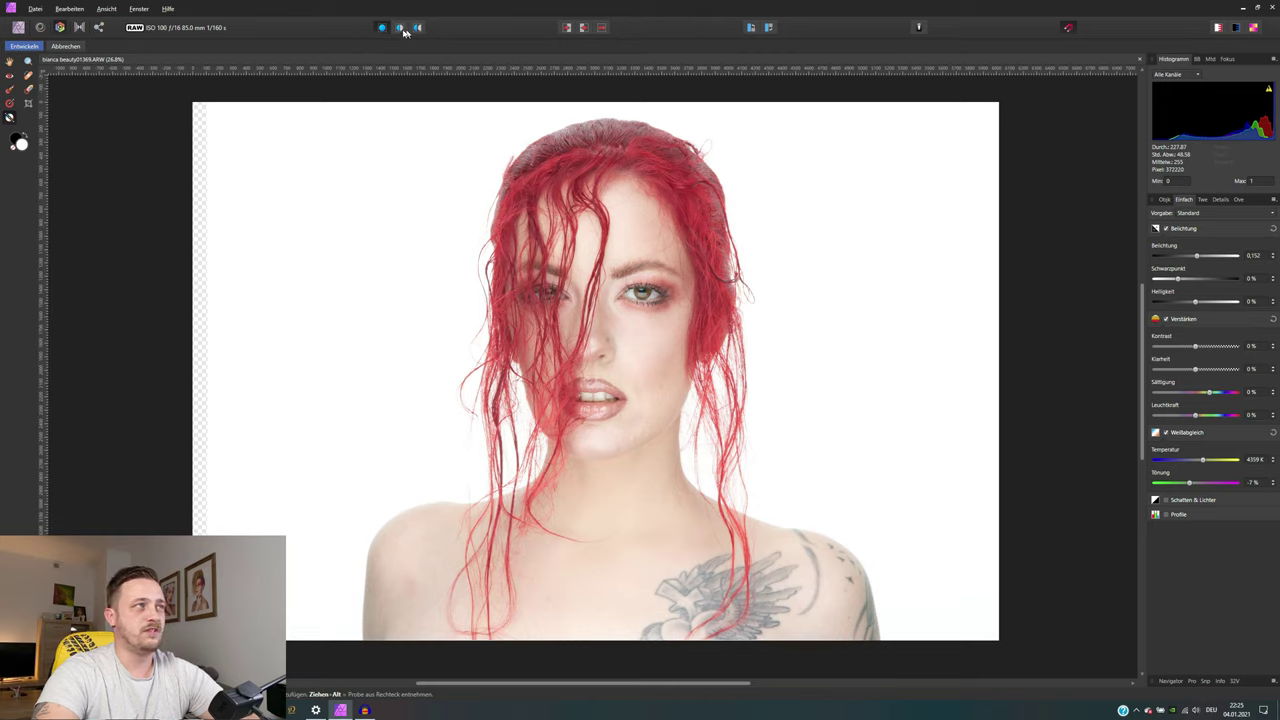
Step: Drag the split-view divider across the face to compare original and edited versions
left_click(385, 28)
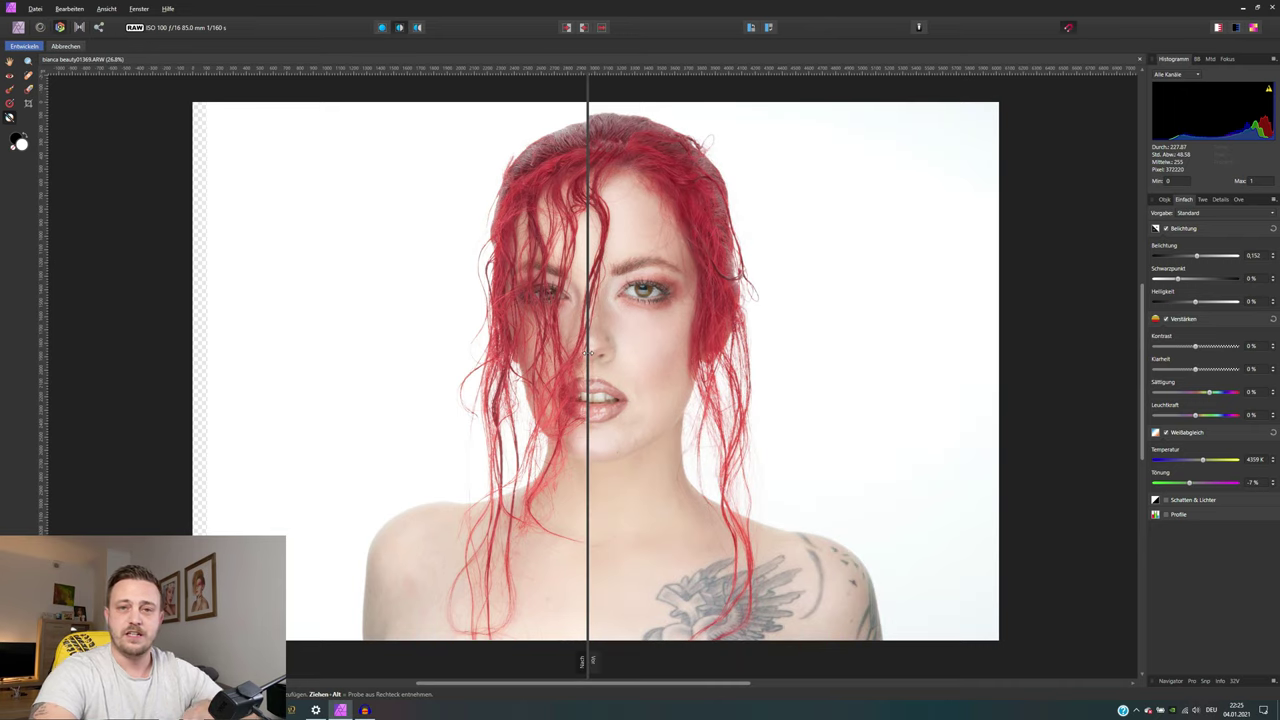
left_click_drag(589, 351, 864, 367)
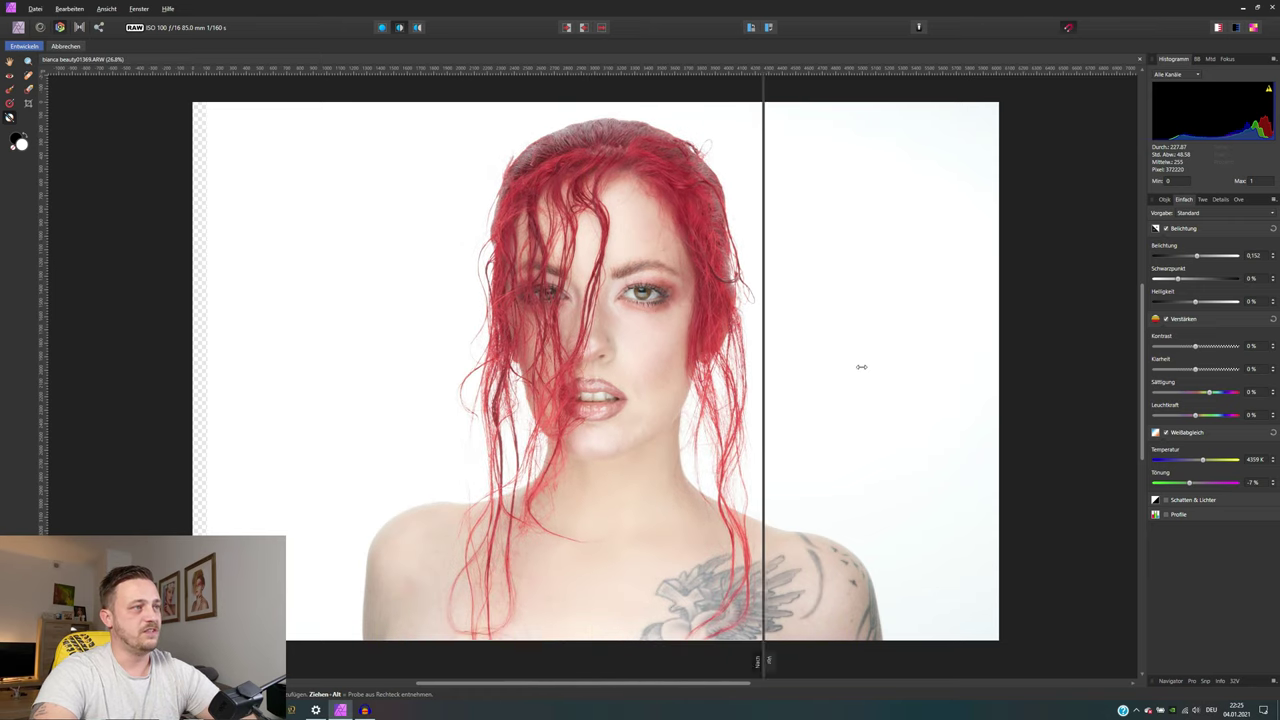
left_click_drag(640, 368, 655, 367)
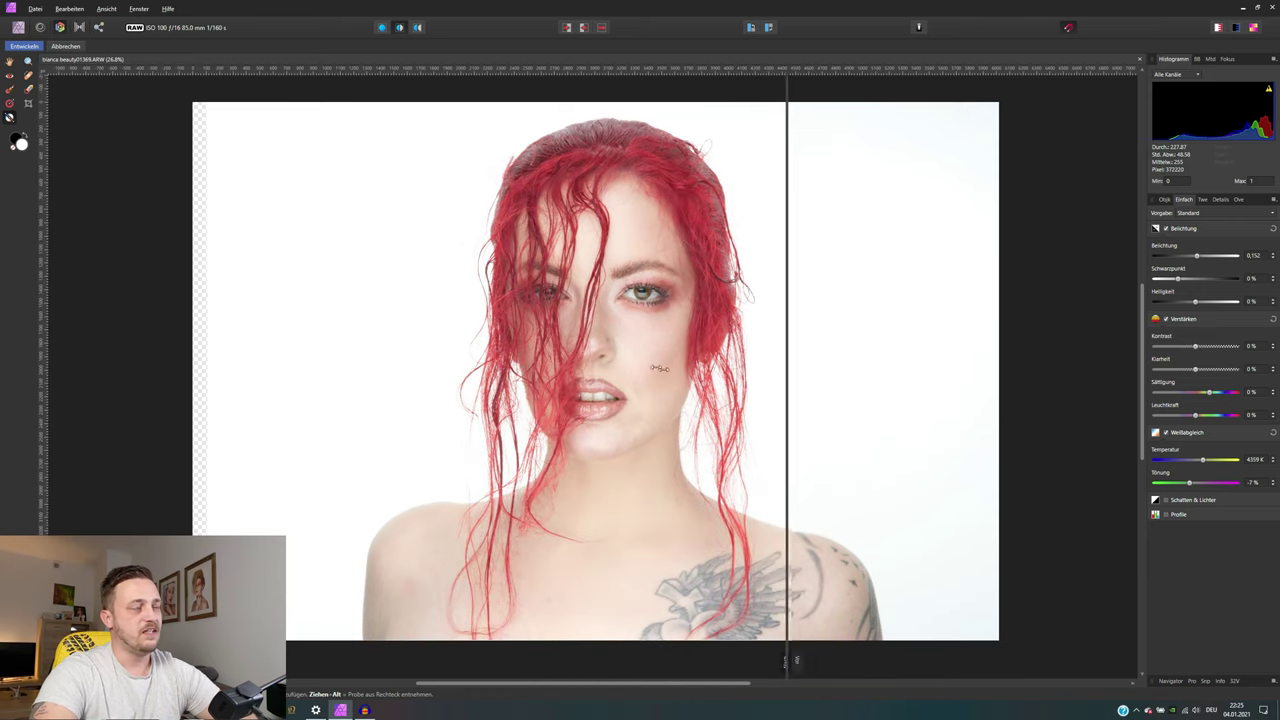
mouse_move(655, 367)
left_mouse_down()
mouse_move(404, 372)
mouse_move(963, 380)
mouse_move(451, 385)
mouse_move(737, 380)
mouse_move(557, 375)
left_mouse_up()
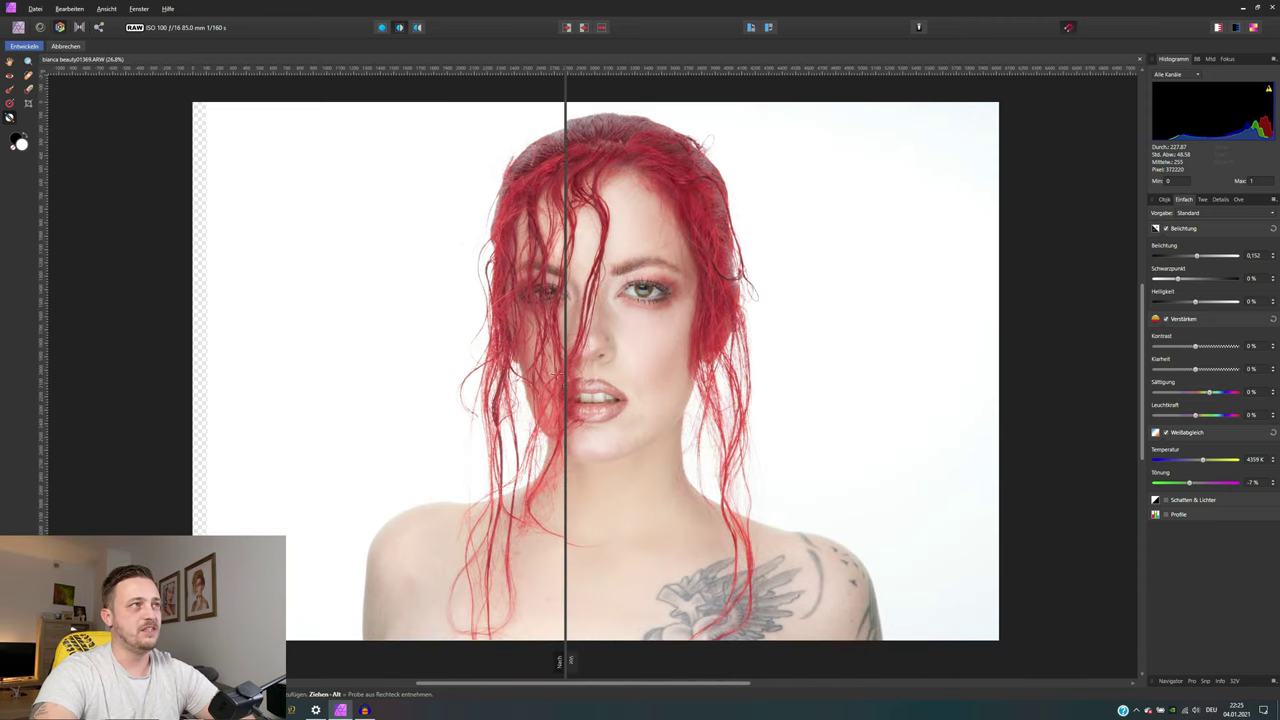
Step: Reset the exposure and white balance corrections, then switch to side-by-side comparison
left_click(601, 27)
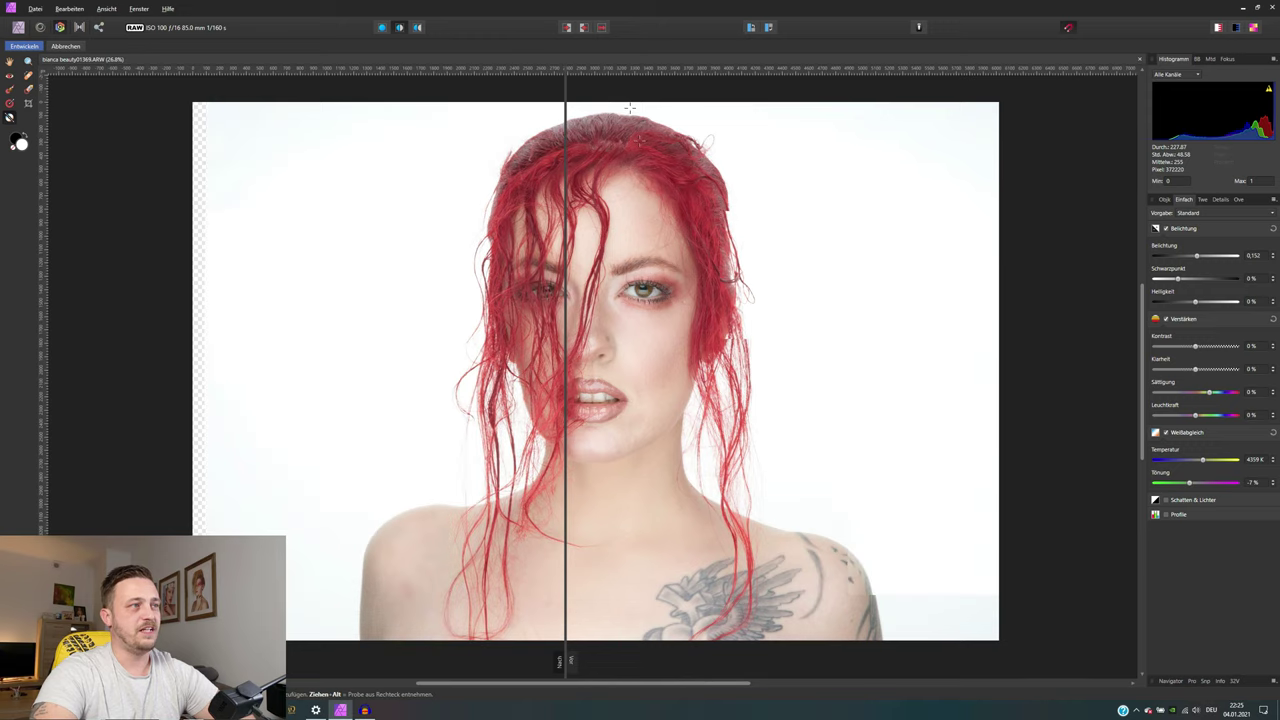
mouse_move(566, 374)
left_mouse_down()
mouse_move(920, 357)
mouse_move(257, 357)
mouse_move(470, 364)
left_mouse_up()
mouse_move(820, 364)
left_mouse_down()
mouse_move(877, 370)
mouse_move(551, 372)
mouse_move(721, 373)
mouse_move(575, 373)
left_mouse_up()
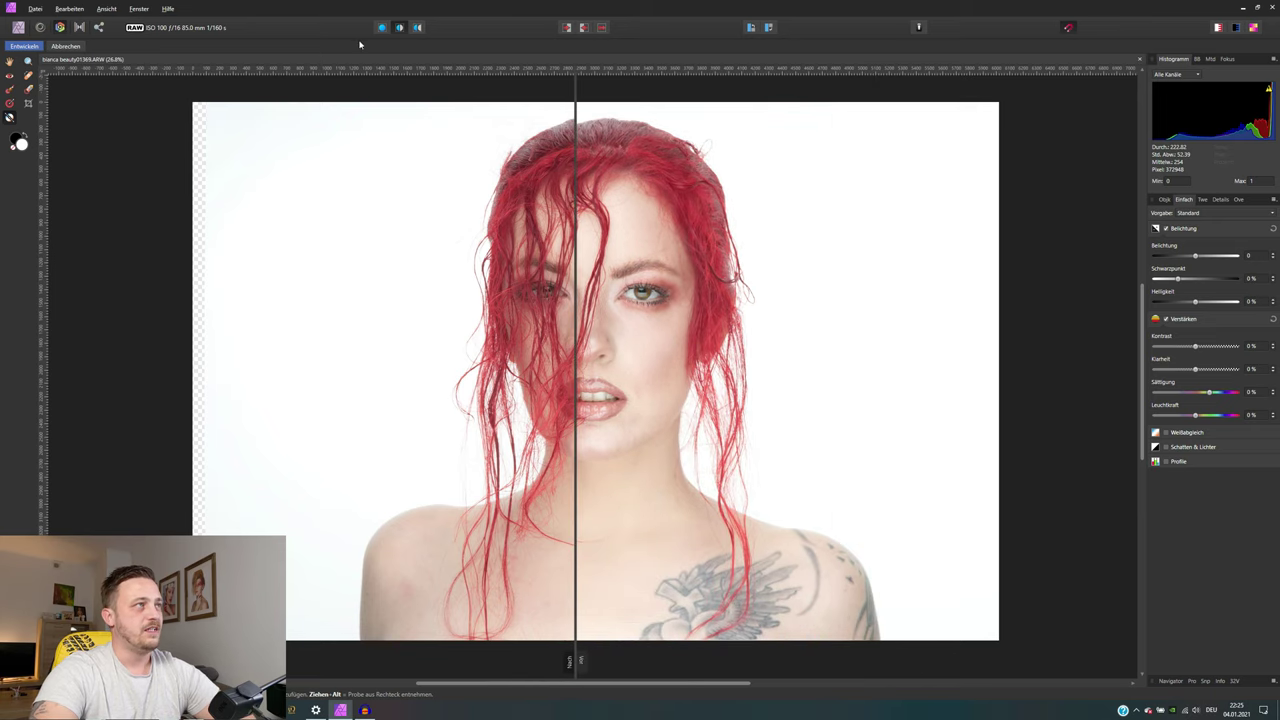
left_click(418, 27)
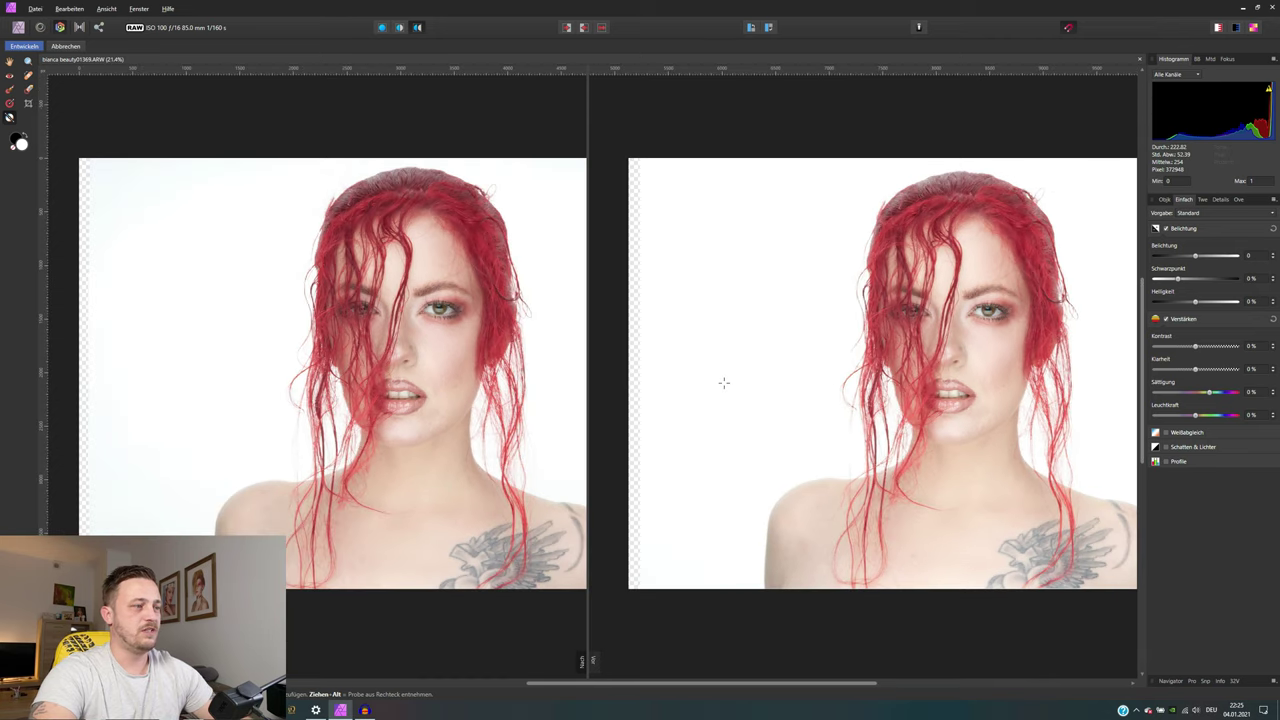
Step: Zoom out, re-enable the white balance correction, and pan the side-by-side view
scroll(723, 380, "down", 1)
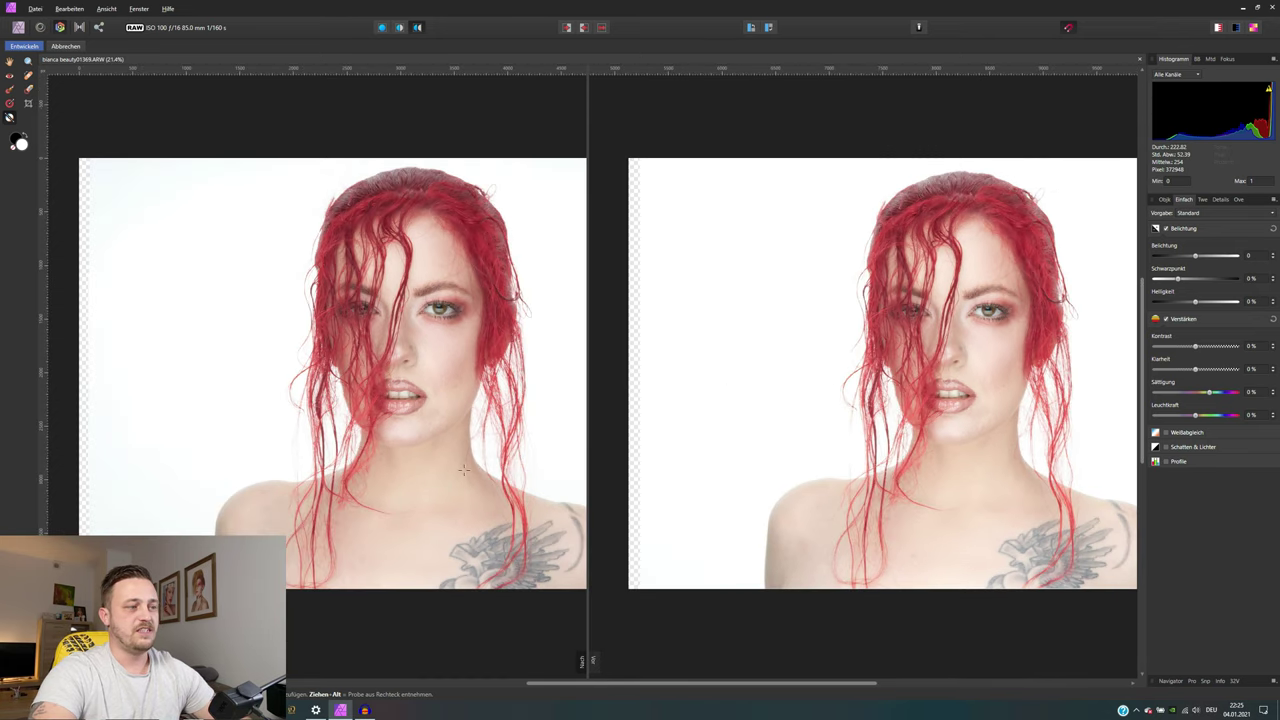
left_click(754, 331)
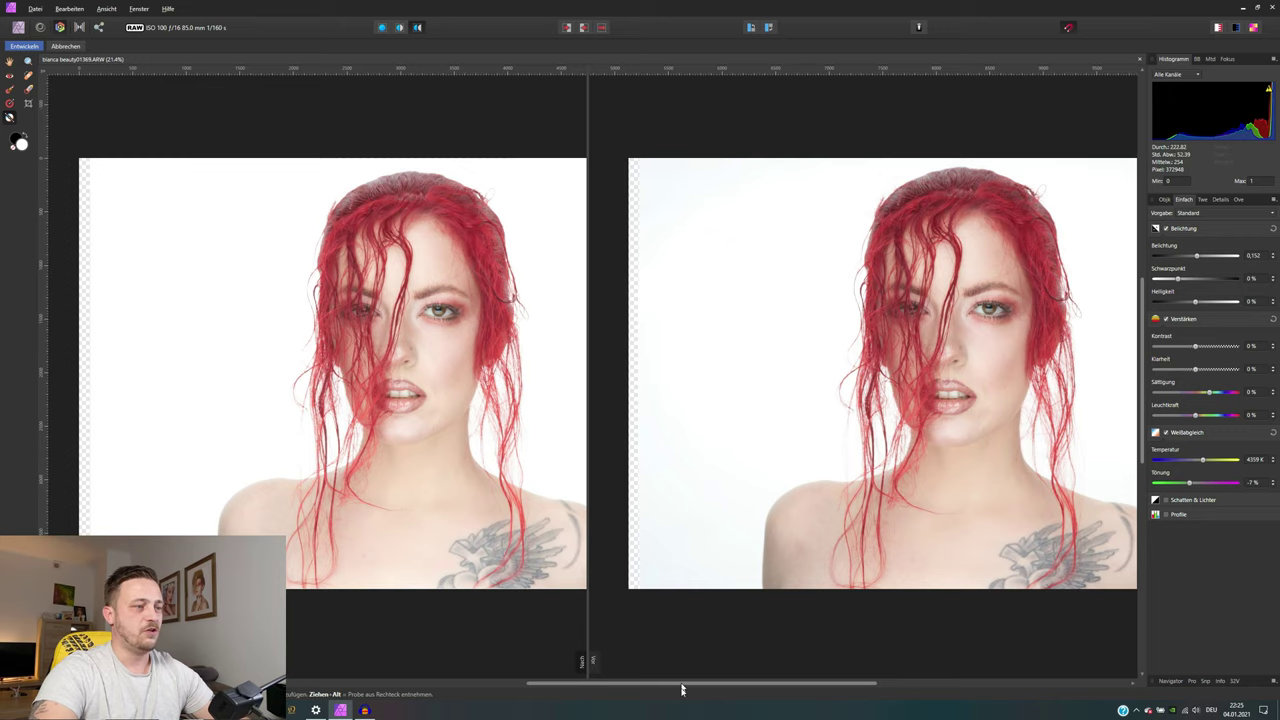
left_click_drag(689, 686, 740, 686)
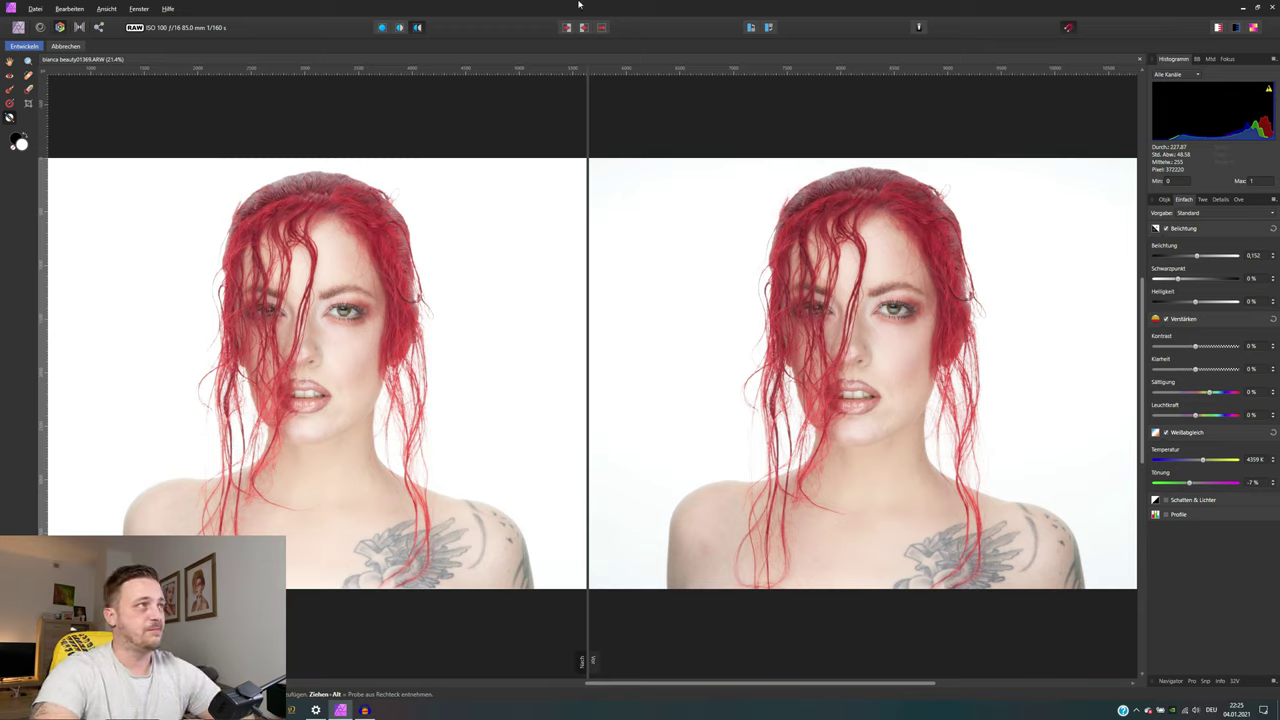
Step: Switch back to single view, zoom in, and review then close the Develop Assistant
left_click(383, 27)
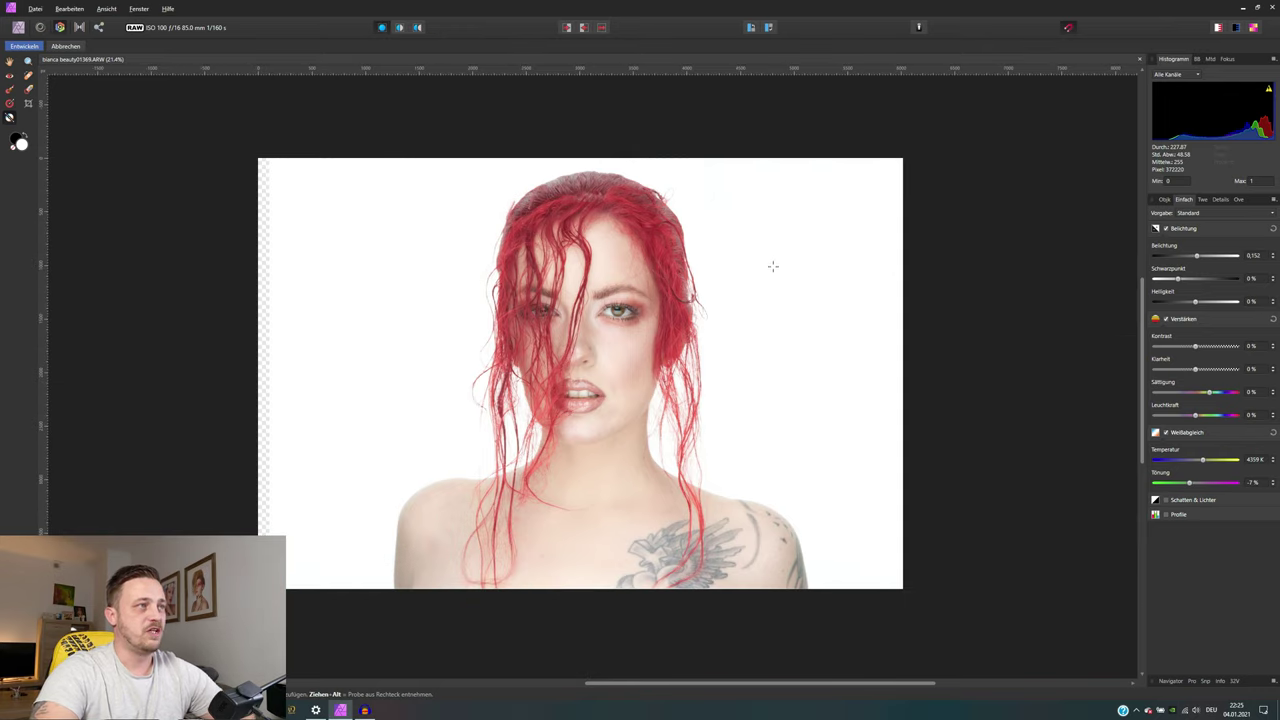
scroll(777, 333, "up", 1)
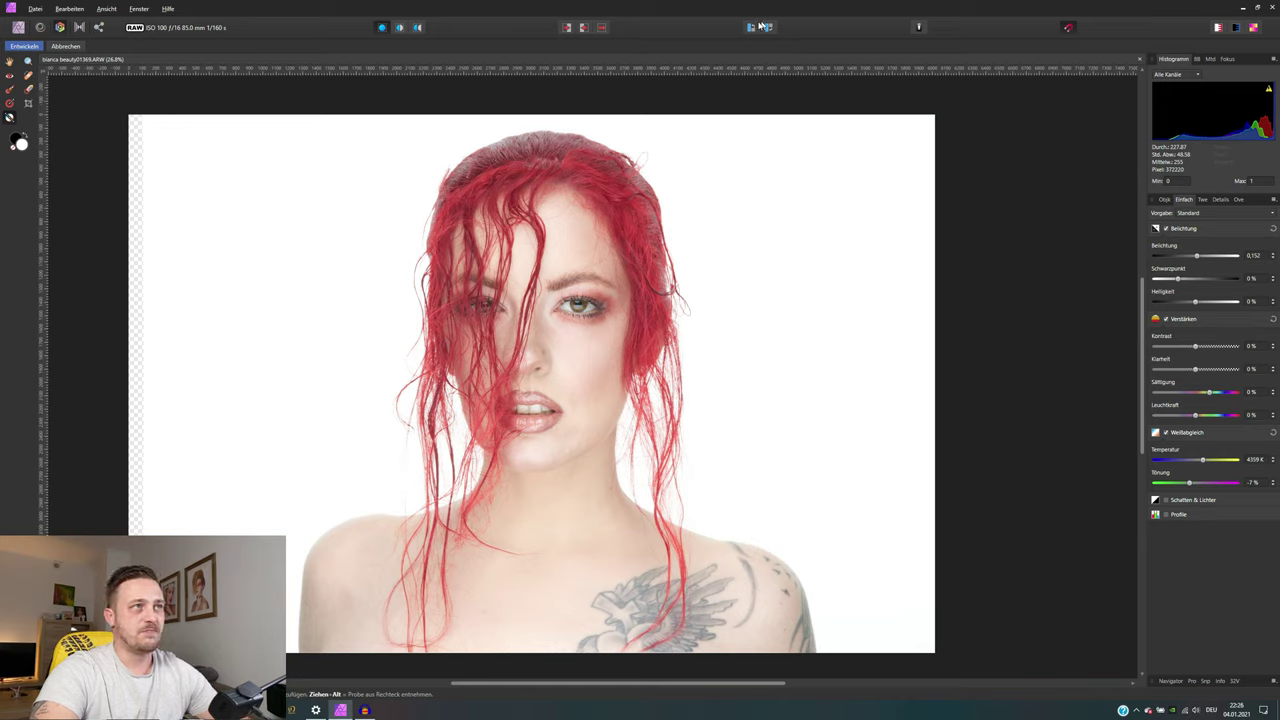
left_click(920, 27)
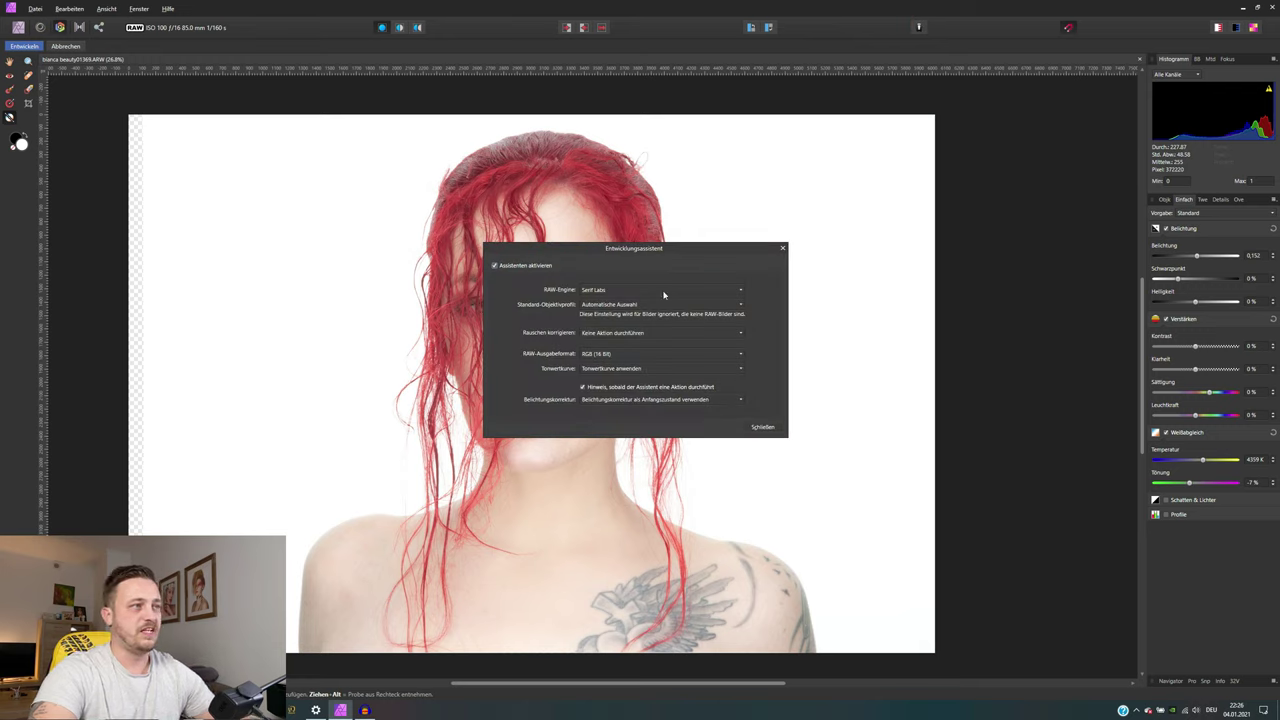
left_click(782, 246)
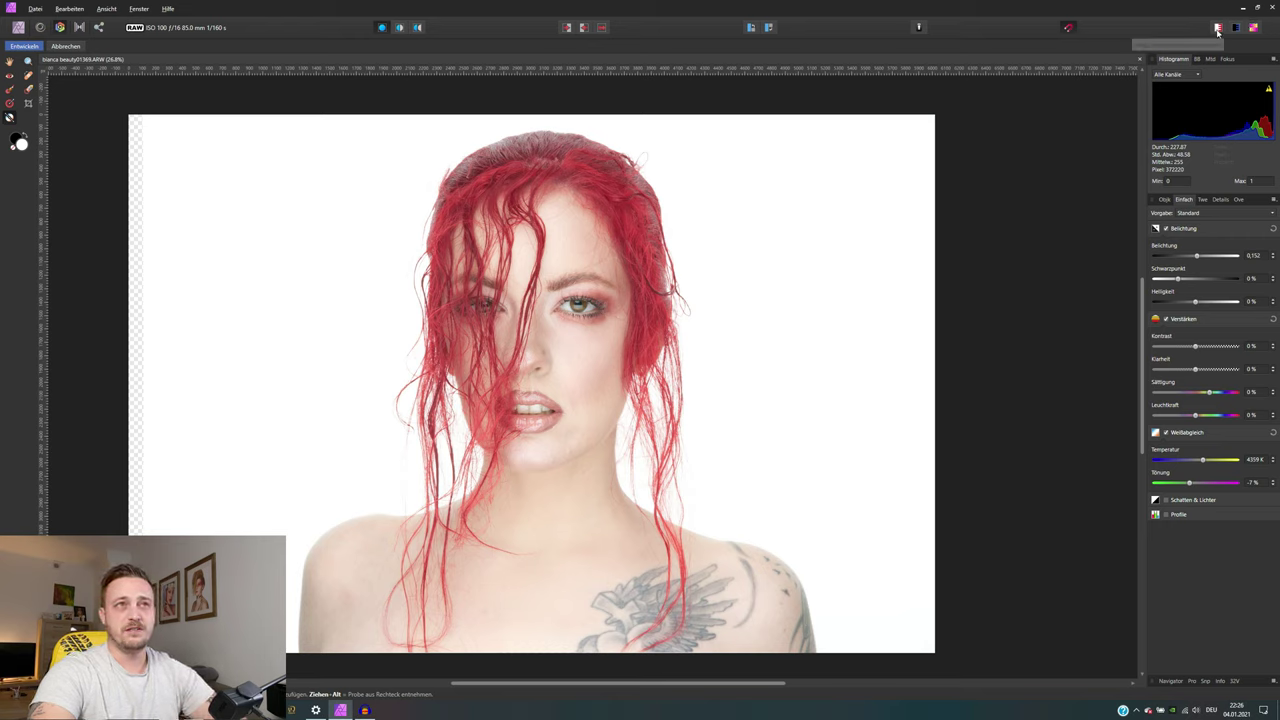
Step: With clipping overlays shown, lower Brightness to −10% to reduce the blown-out backdrop
left_click(1253, 28)
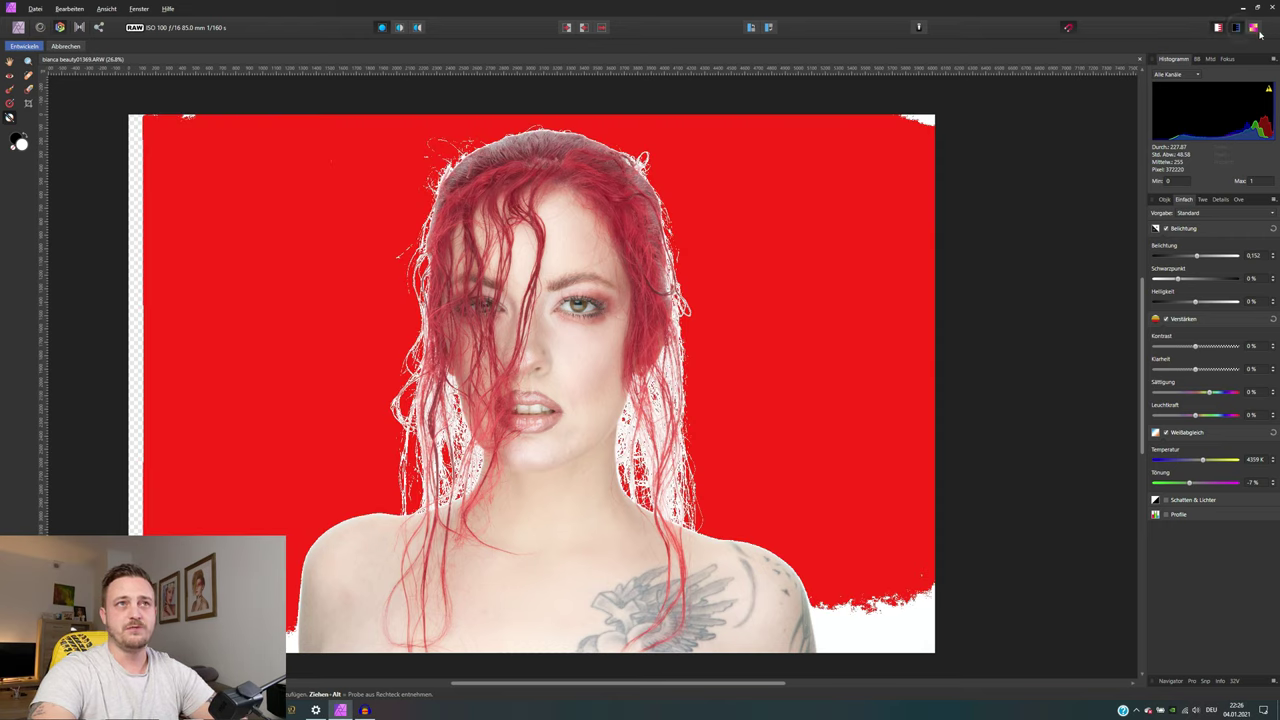
left_click(1258, 31)
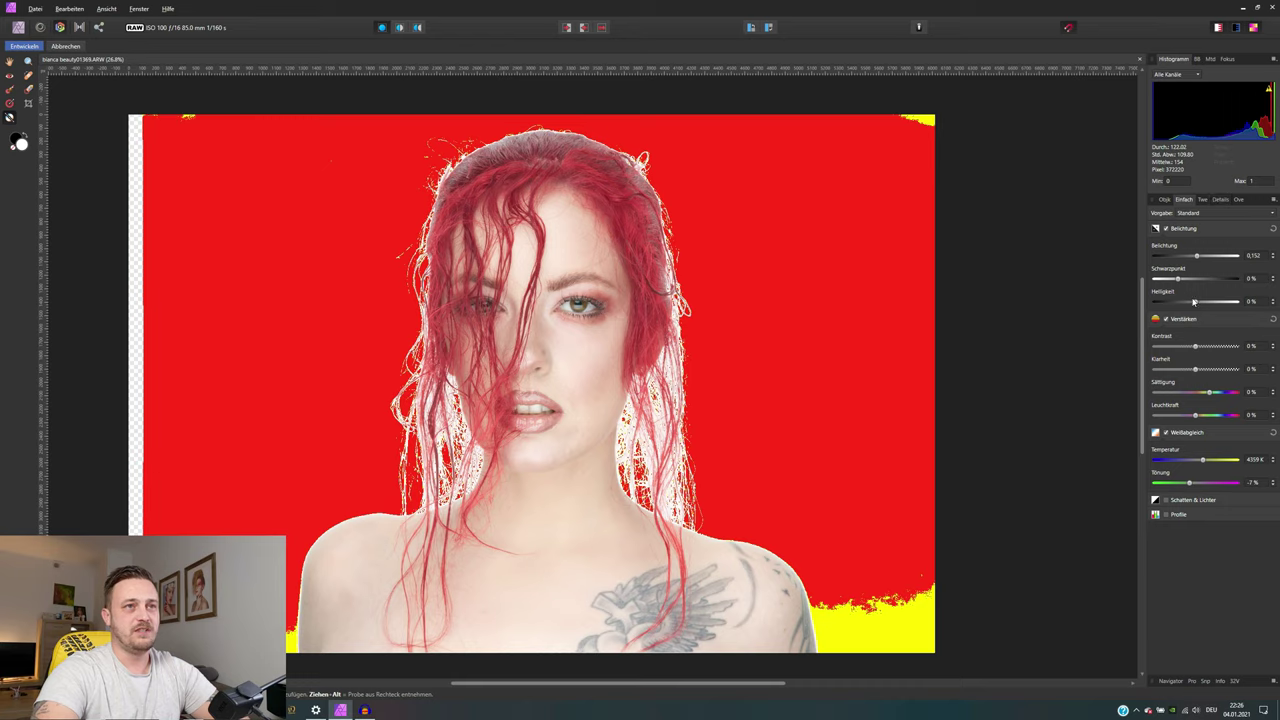
left_click_drag(1195, 303, 1165, 288)
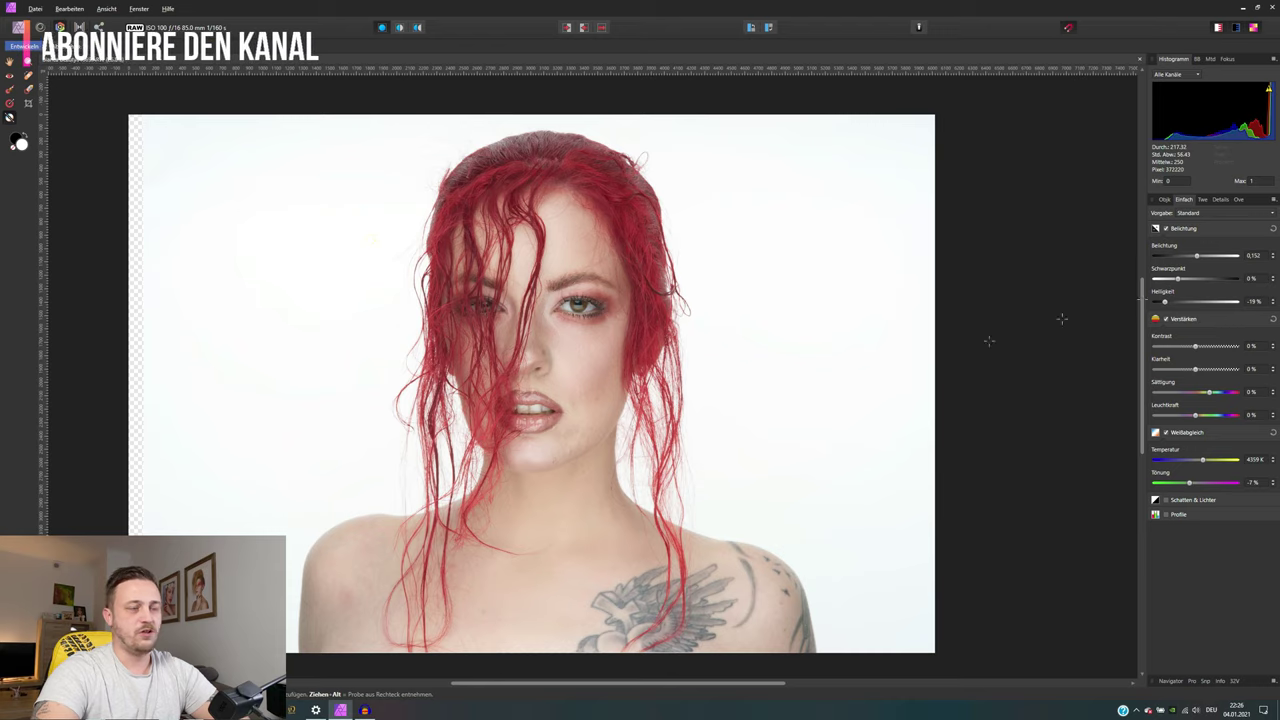
left_click_drag(1165, 301, 1186, 308)
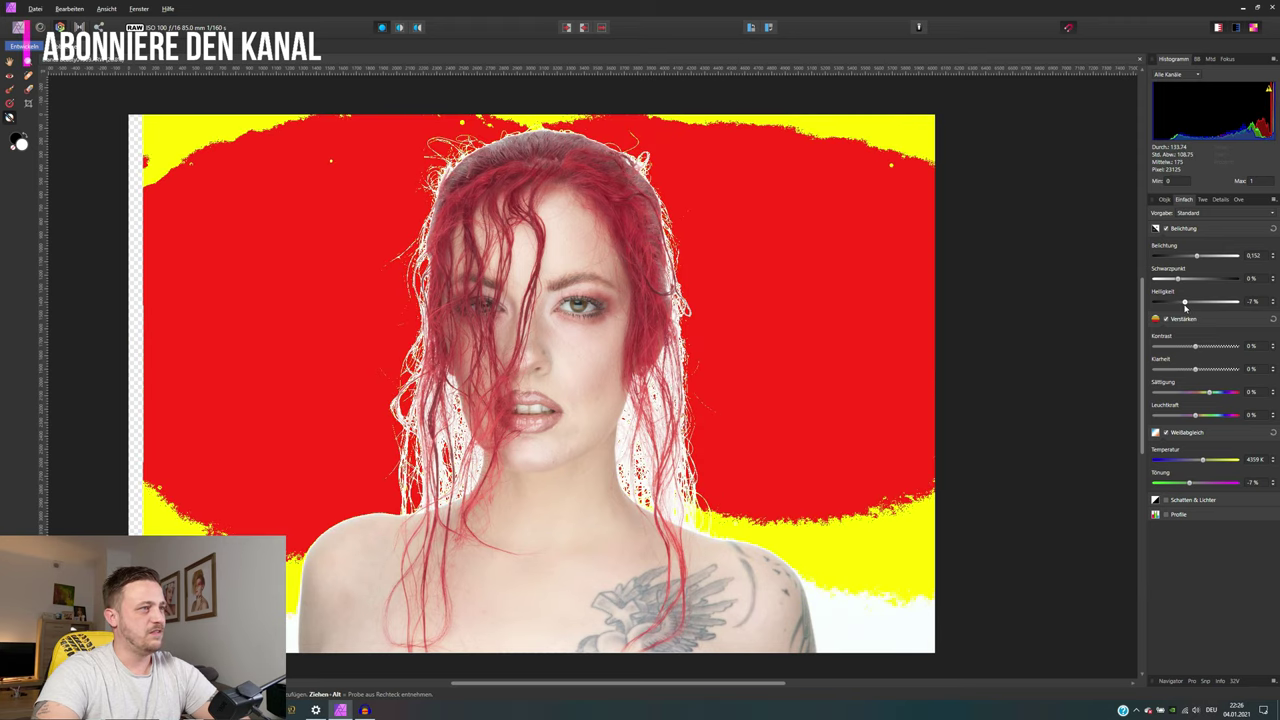
left_click_drag(1185, 307, 1180, 306)
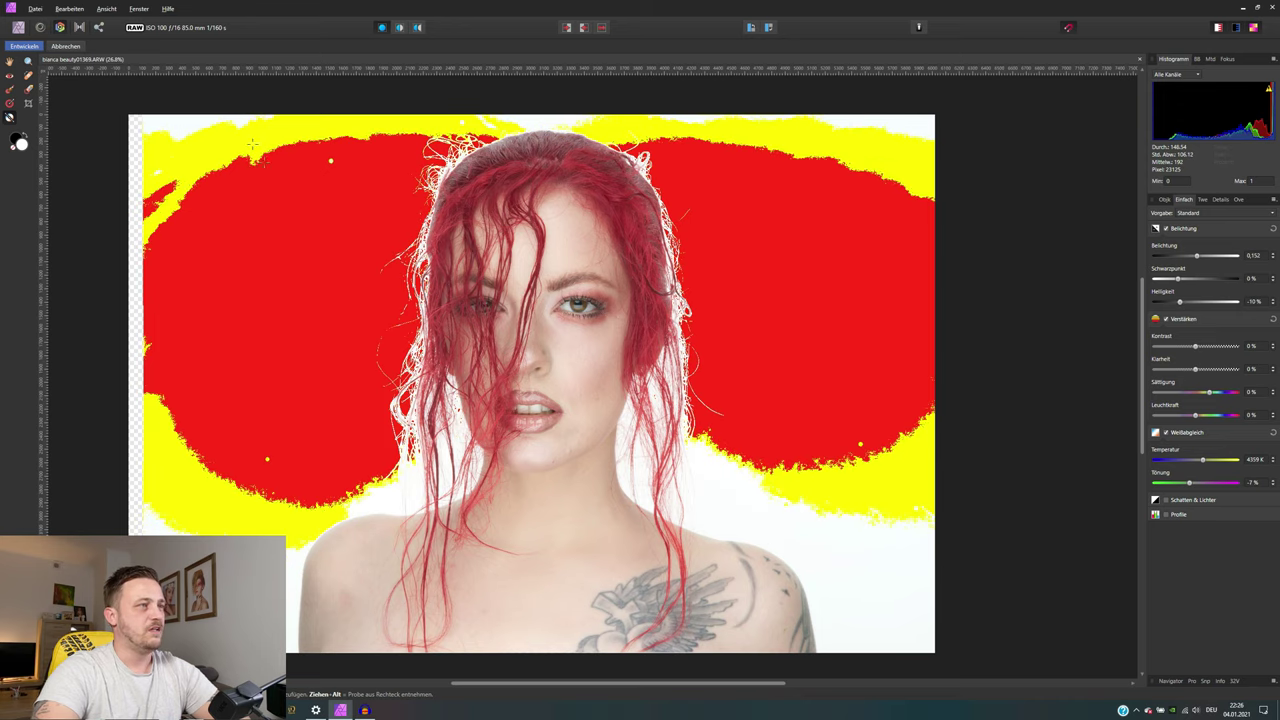
left_click(1219, 28)
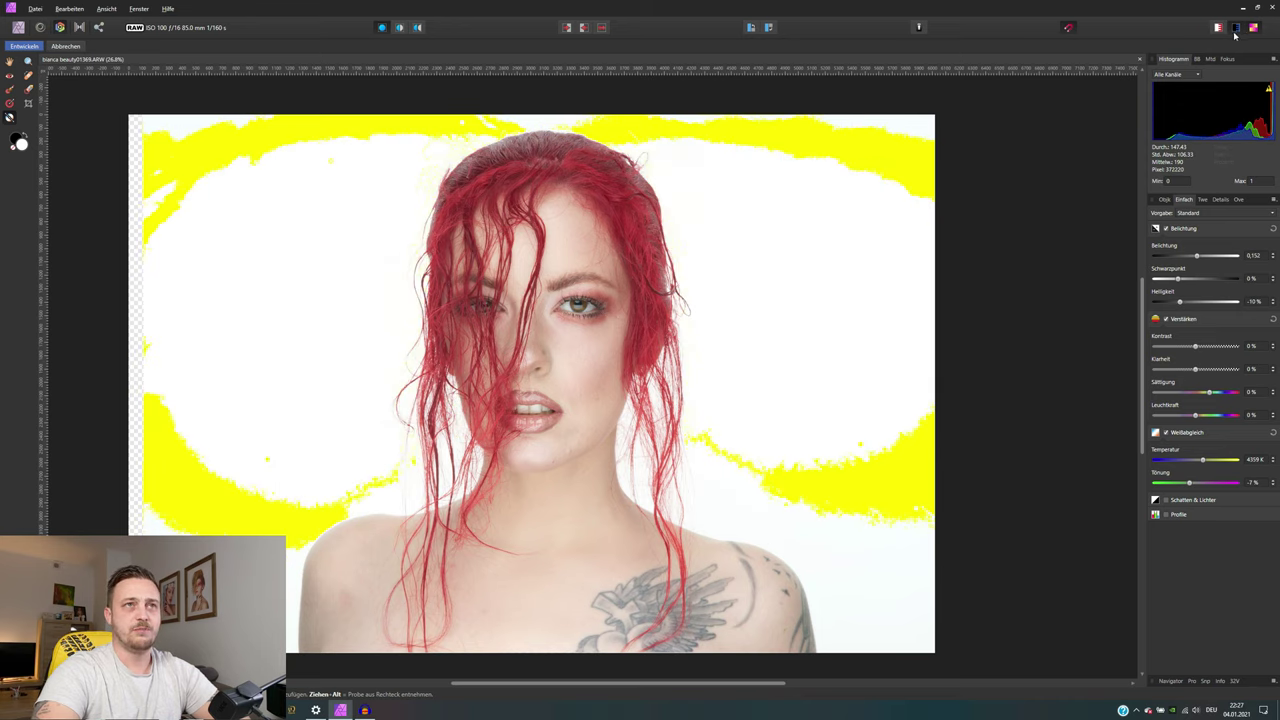
Step: Hide the clipping warning, then set Black Point to 2 % and Brightness to -5 %
left_click(1253, 28)
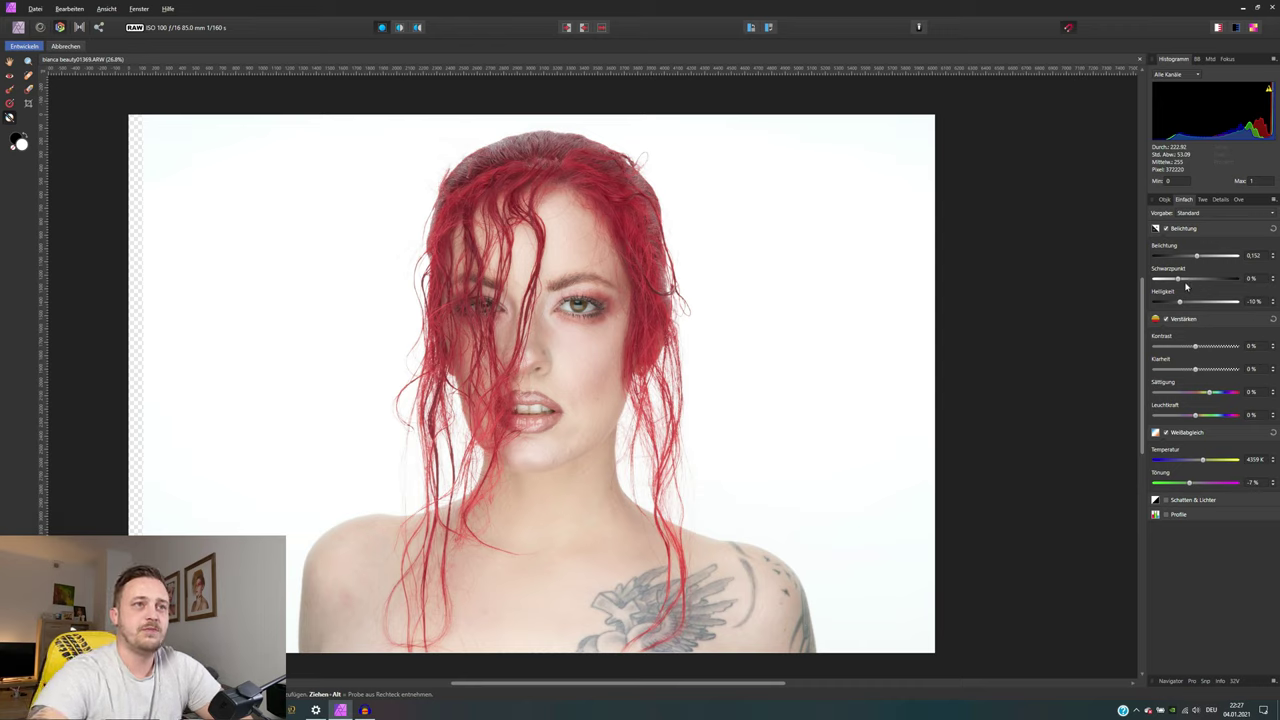
left_click_drag(1177, 280, 1184, 279)
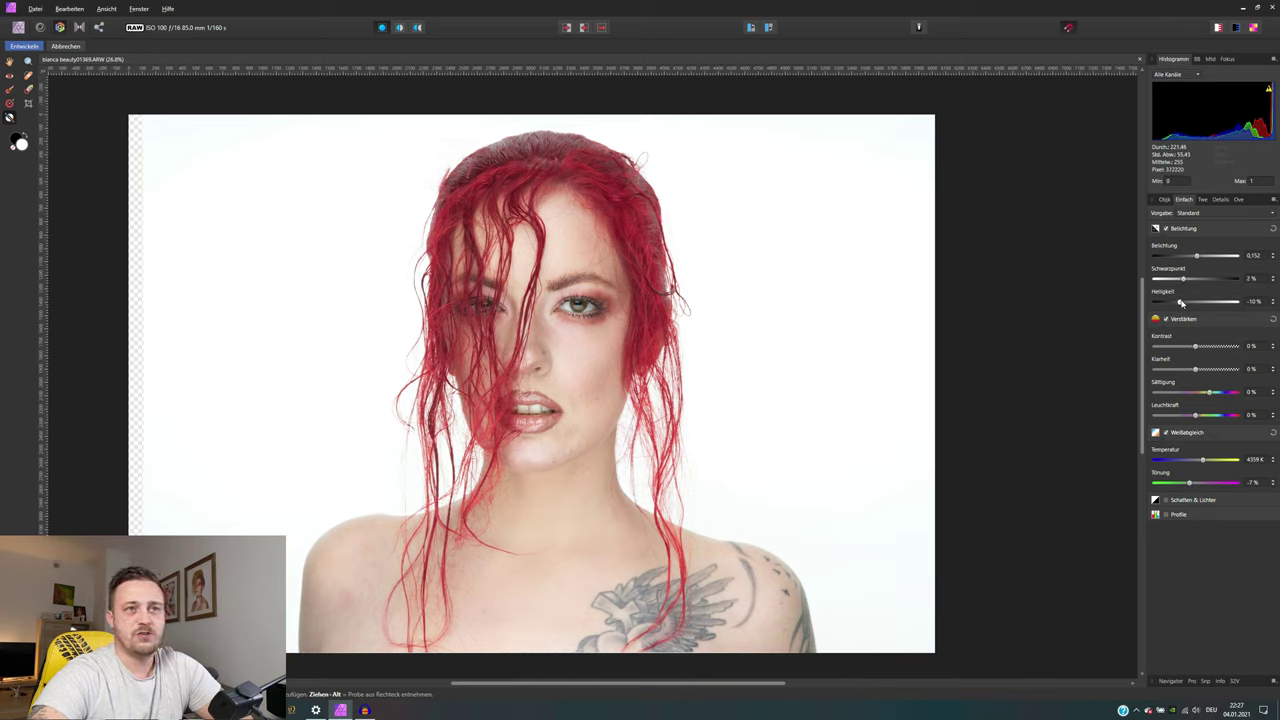
left_click_drag(1181, 303, 1188, 304)
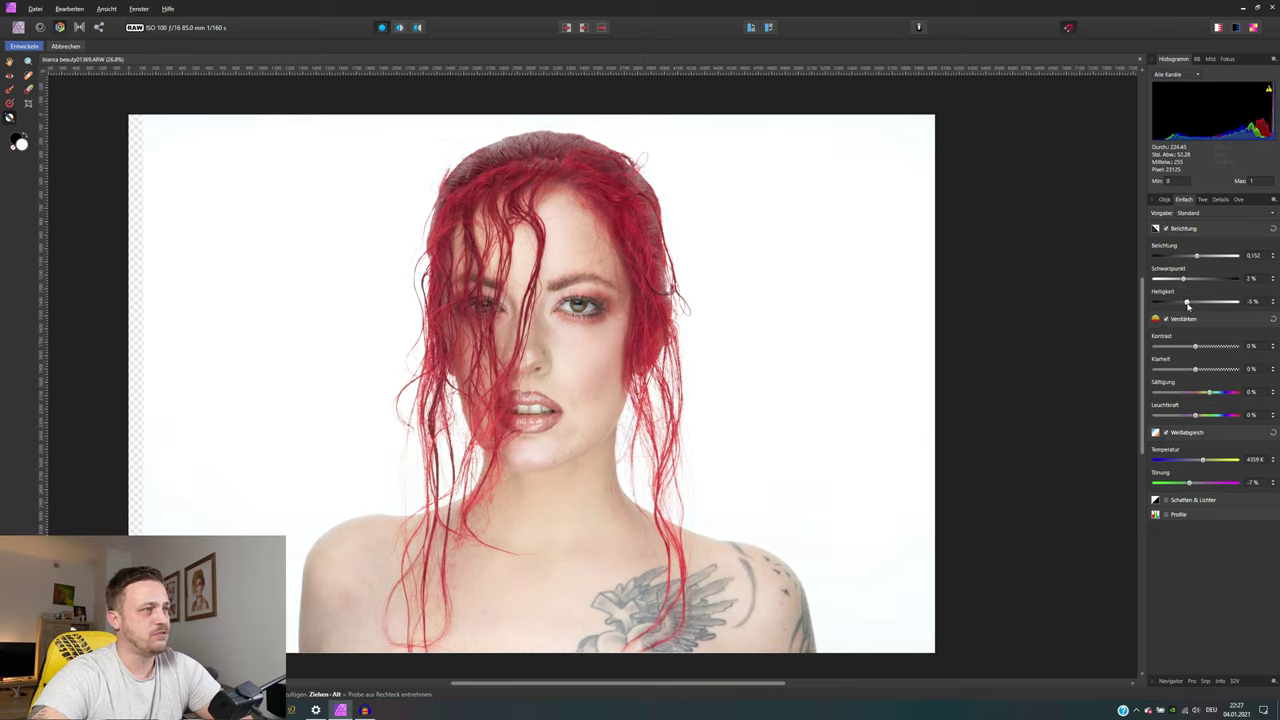
left_click_drag(1185, 303, 1188, 305)
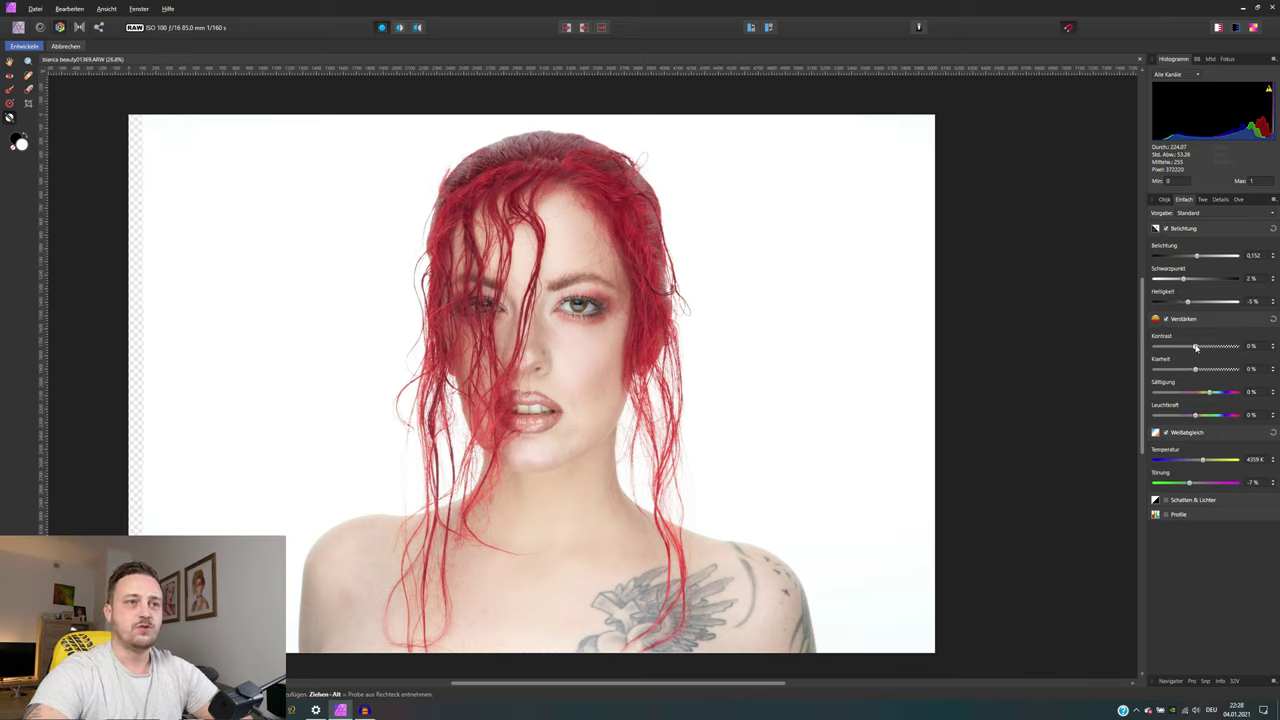
Step: Drag Contrast up to 5 % and settle Clarity at -2 % in the Basic panel
mouse_move(1196, 346)
left_mouse_down()
mouse_move(1209, 349)
mouse_move(1196, 375)
left_mouse_up()
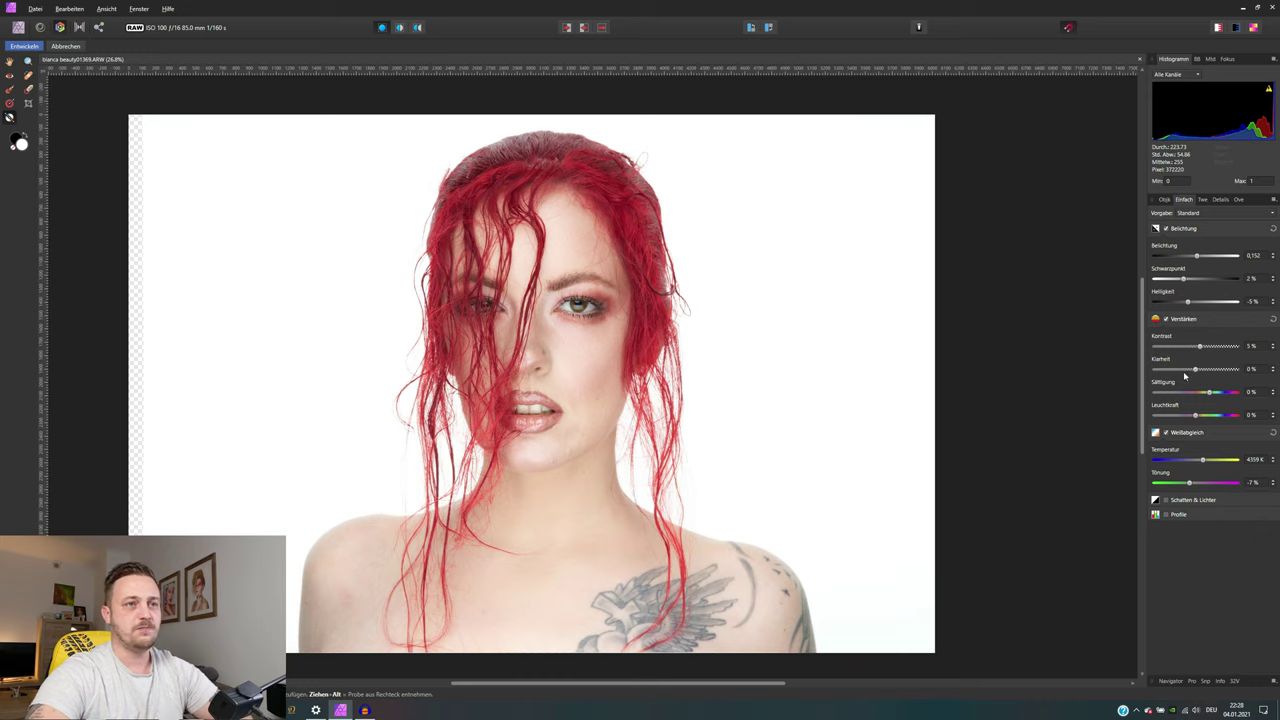
mouse_move(1196, 370)
left_mouse_down()
mouse_move(1238, 370)
mouse_move(1196, 370)
left_mouse_up()
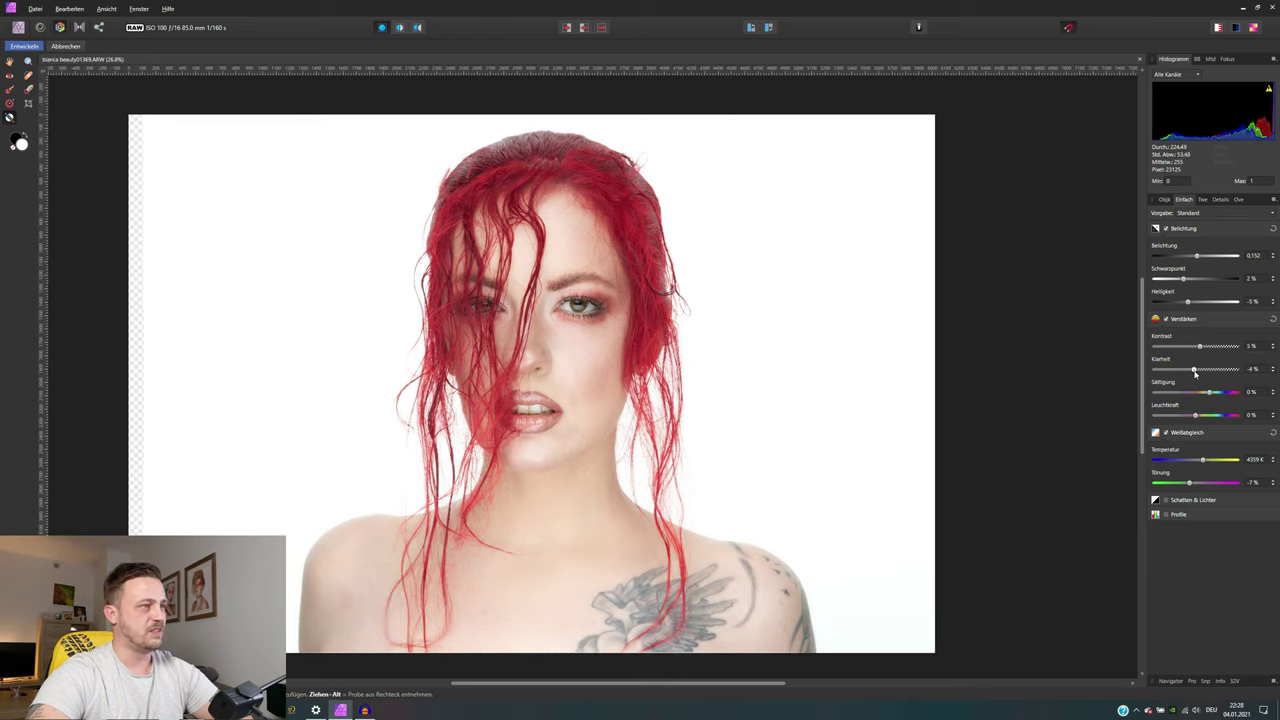
left_click_drag(1196, 376, 1201, 380)
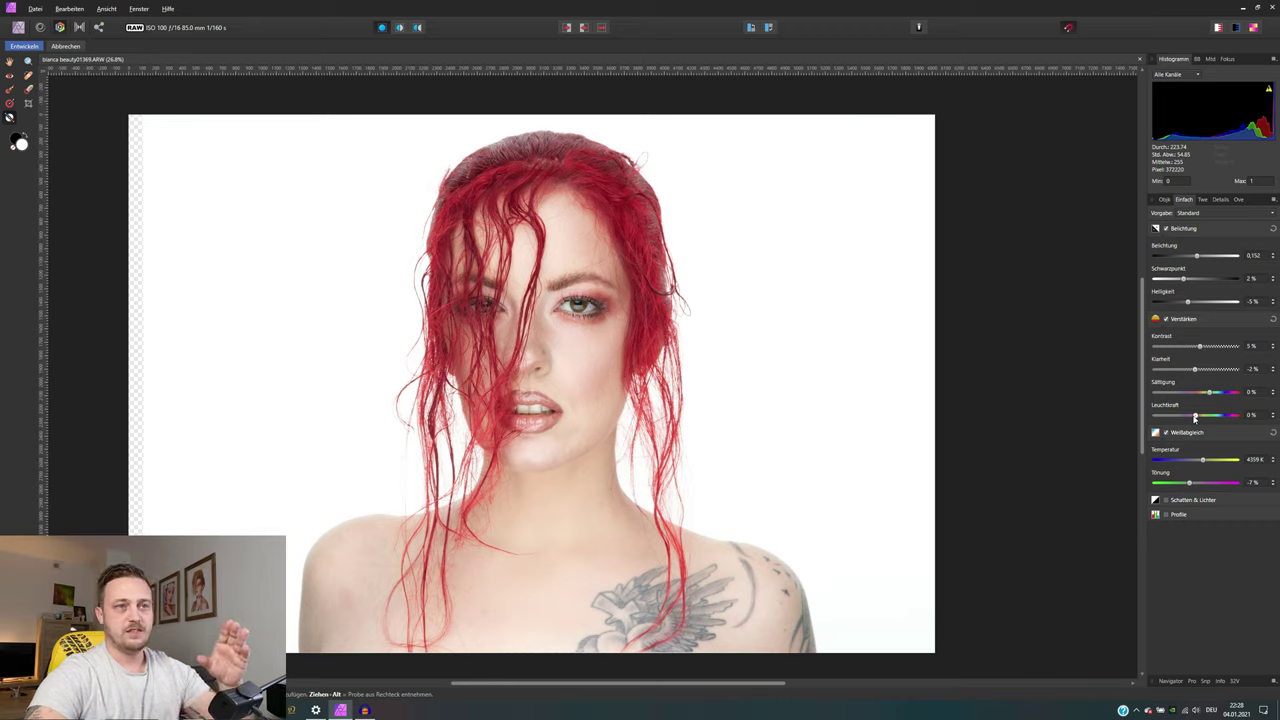
Step: Try the vibrance slider across low and high values
mouse_move(1194, 416)
left_mouse_down()
mouse_move(1229, 428)
mouse_move(1197, 428)
left_mouse_up()
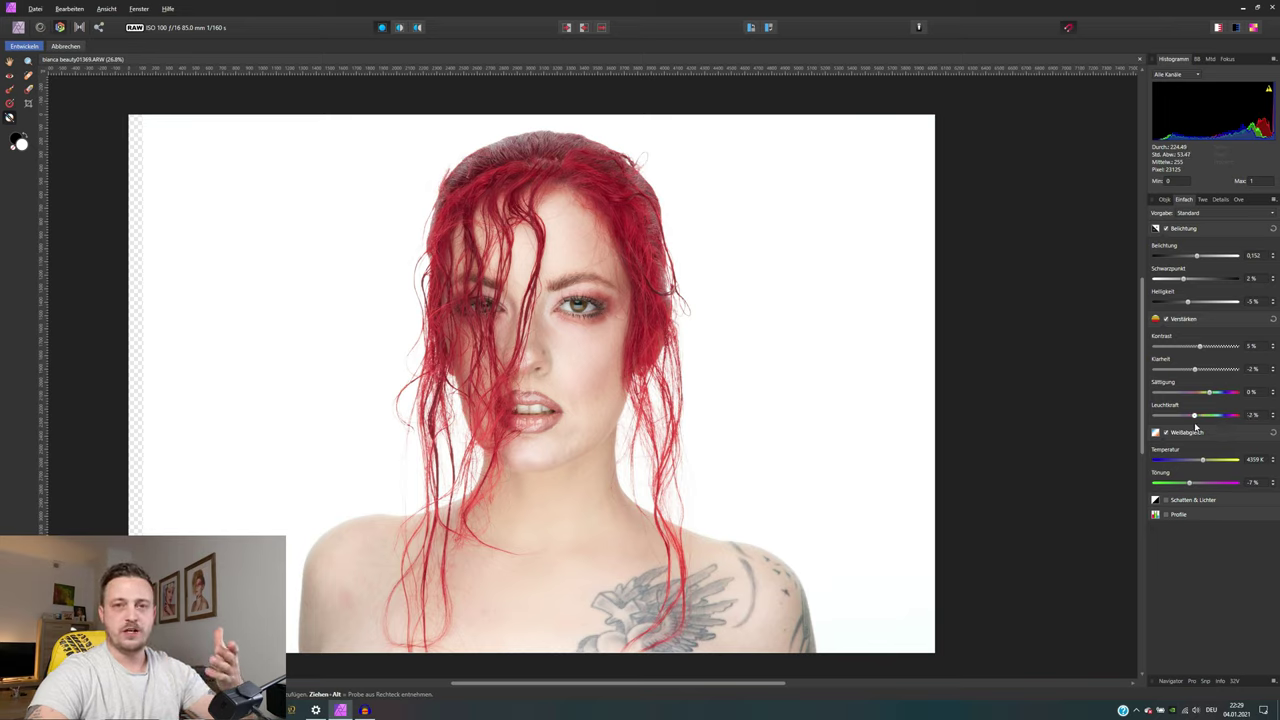
mouse_move(1195, 415)
left_mouse_down()
mouse_move(1237, 415)
mouse_move(1151, 428)
left_mouse_up()
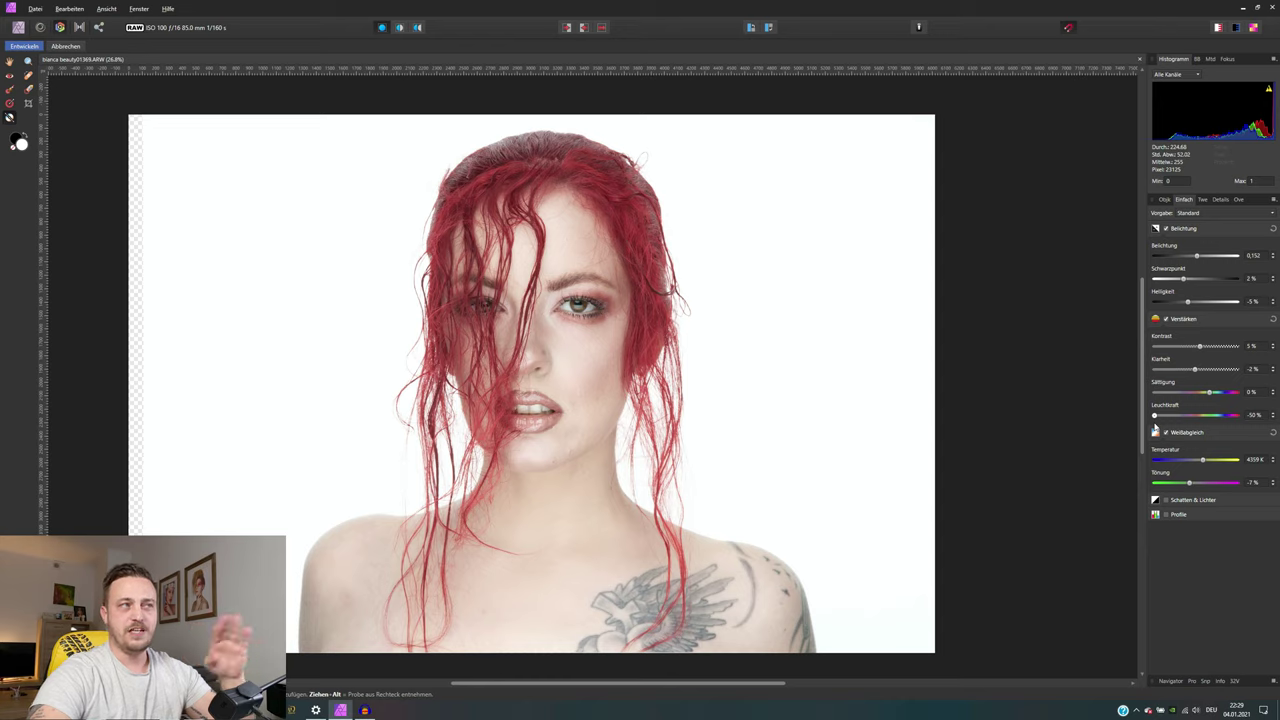
left_click_drag(1155, 428, 1207, 430)
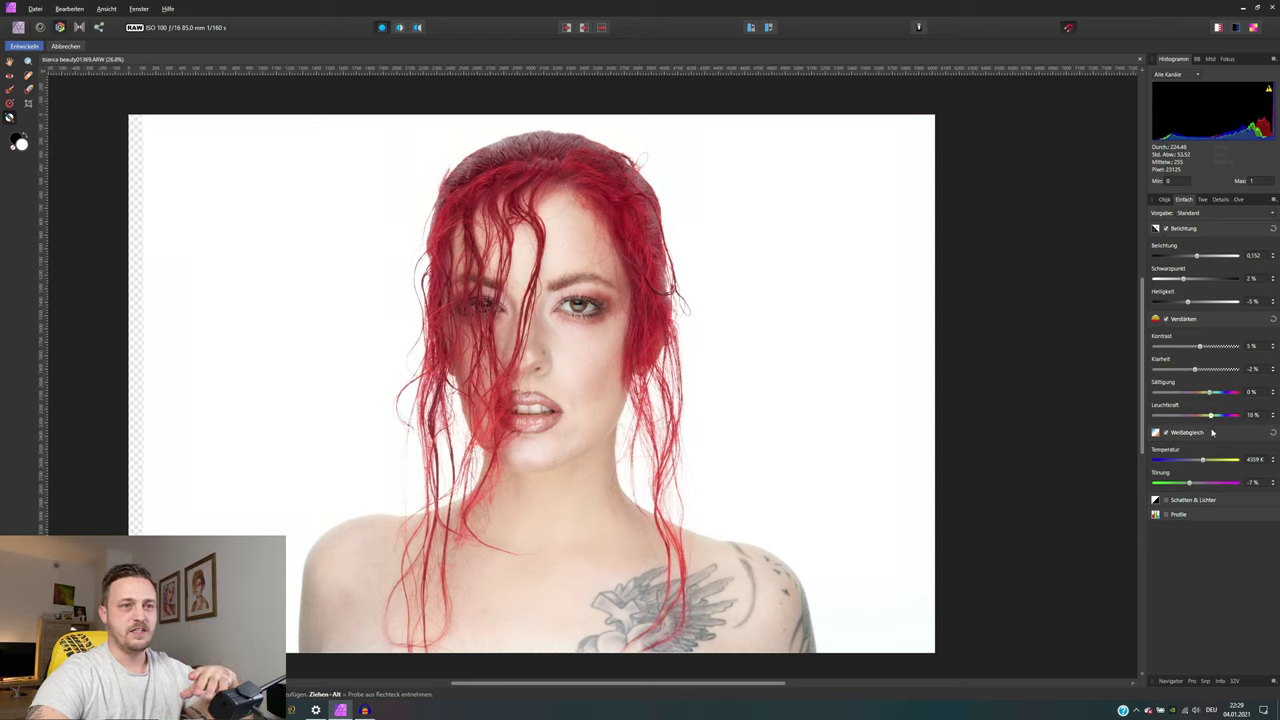
Step: Desaturate the portrait, bring colour back, and ease the white balance tint to -5 %
left_click_drag(1213, 416, 1147, 398)
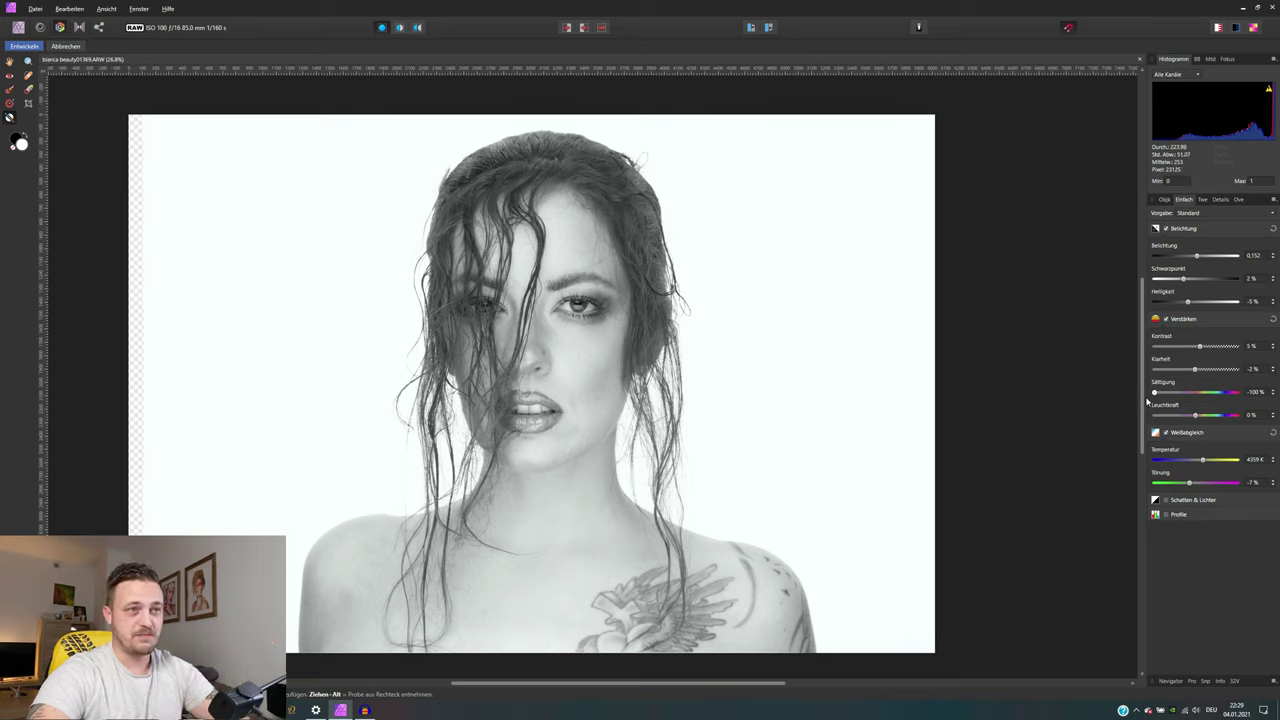
left_click_drag(1155, 392, 1199, 393)
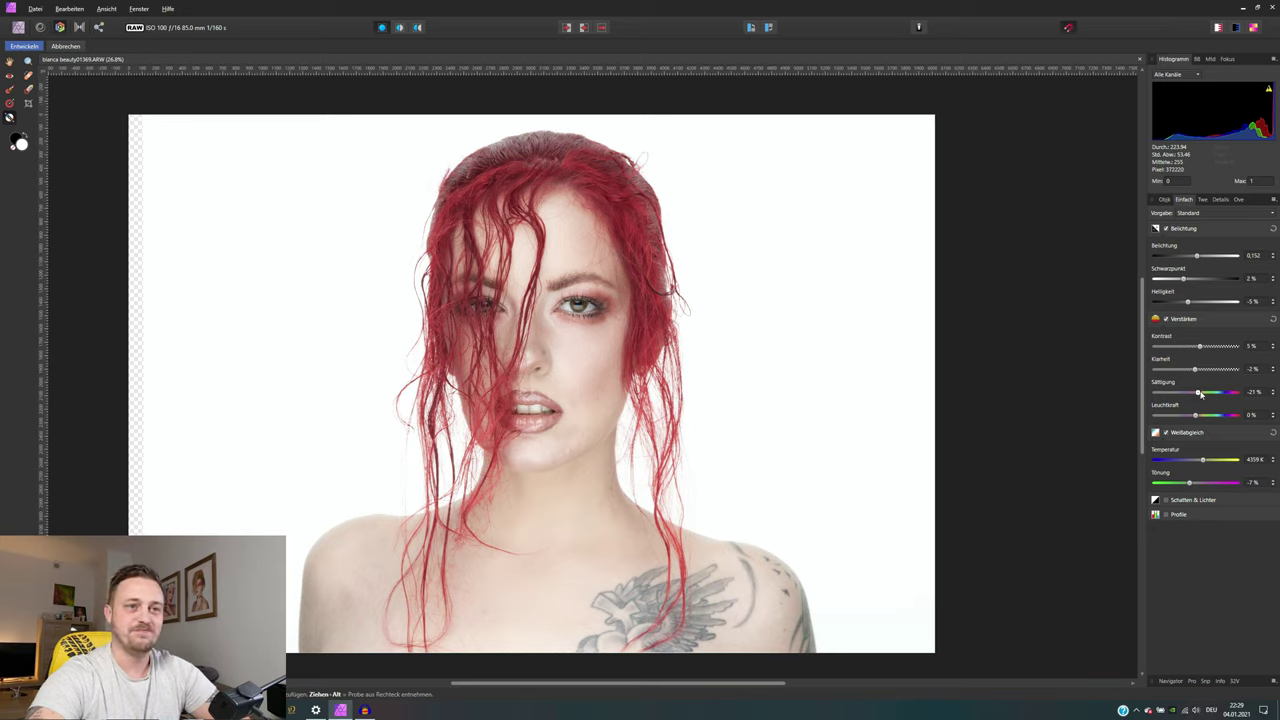
left_click_drag(1201, 394, 1206, 393)
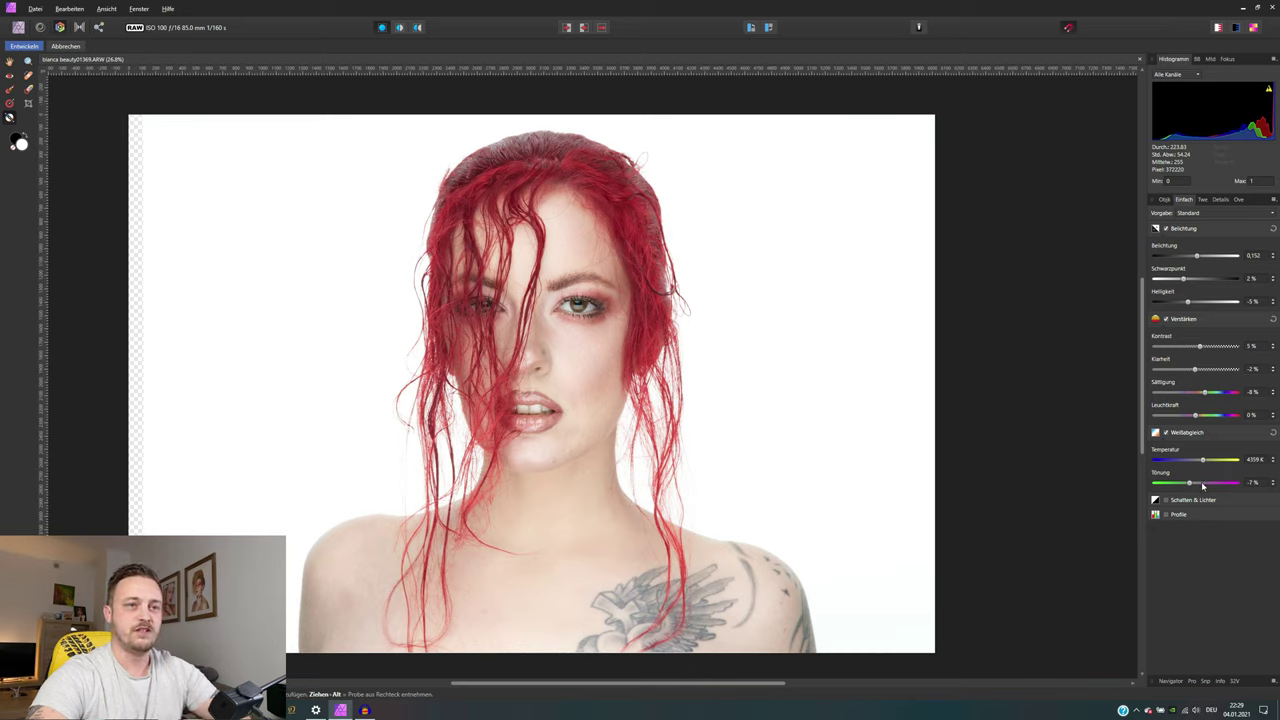
left_click_drag(1189, 486, 1192, 487)
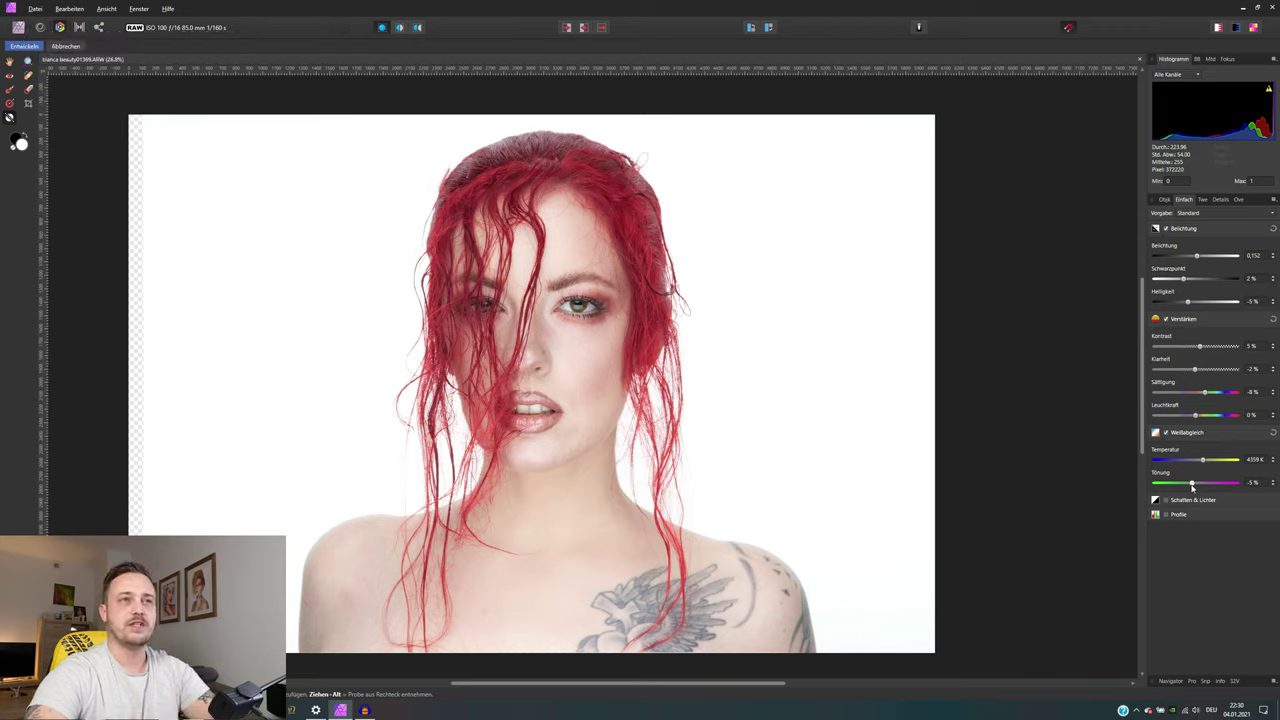
Step: Enable Shadows & Highlights with shadows -3 % and highlights 2 %, and enable Profile settings
left_click(1192, 500)
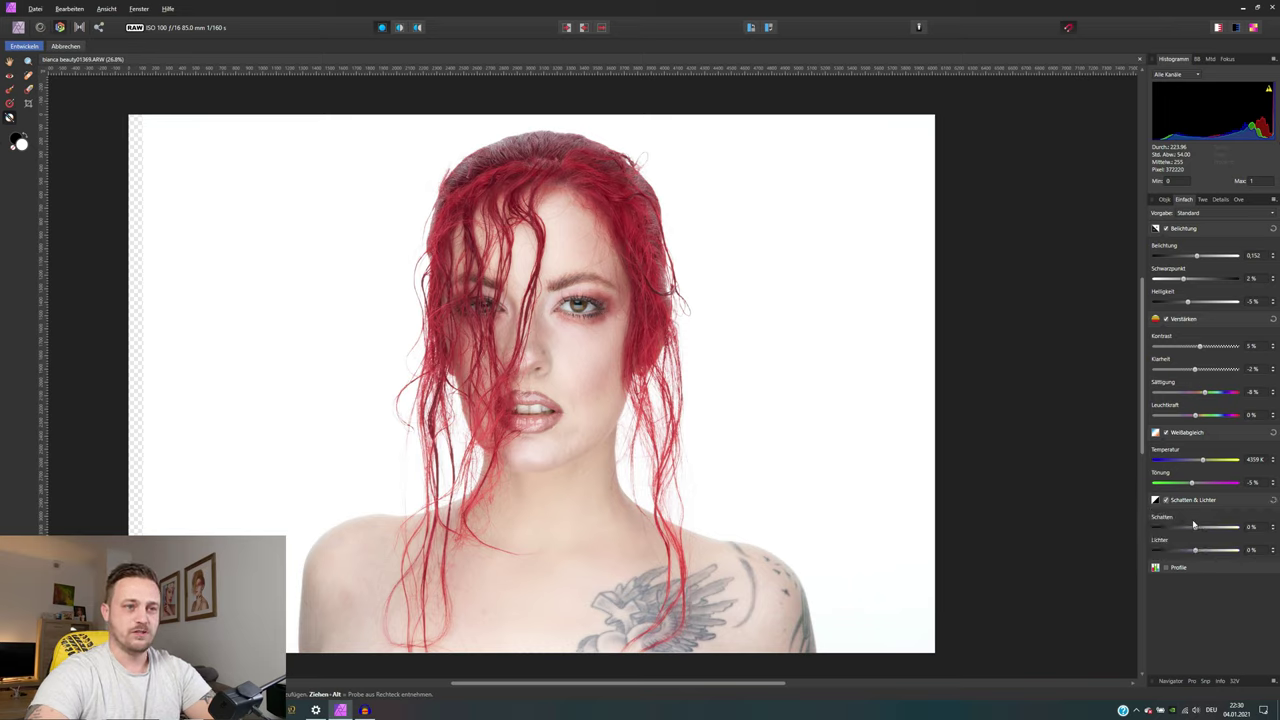
mouse_move(1196, 528)
left_mouse_down()
mouse_move(1155, 520)
mouse_move(1200, 551)
left_mouse_up()
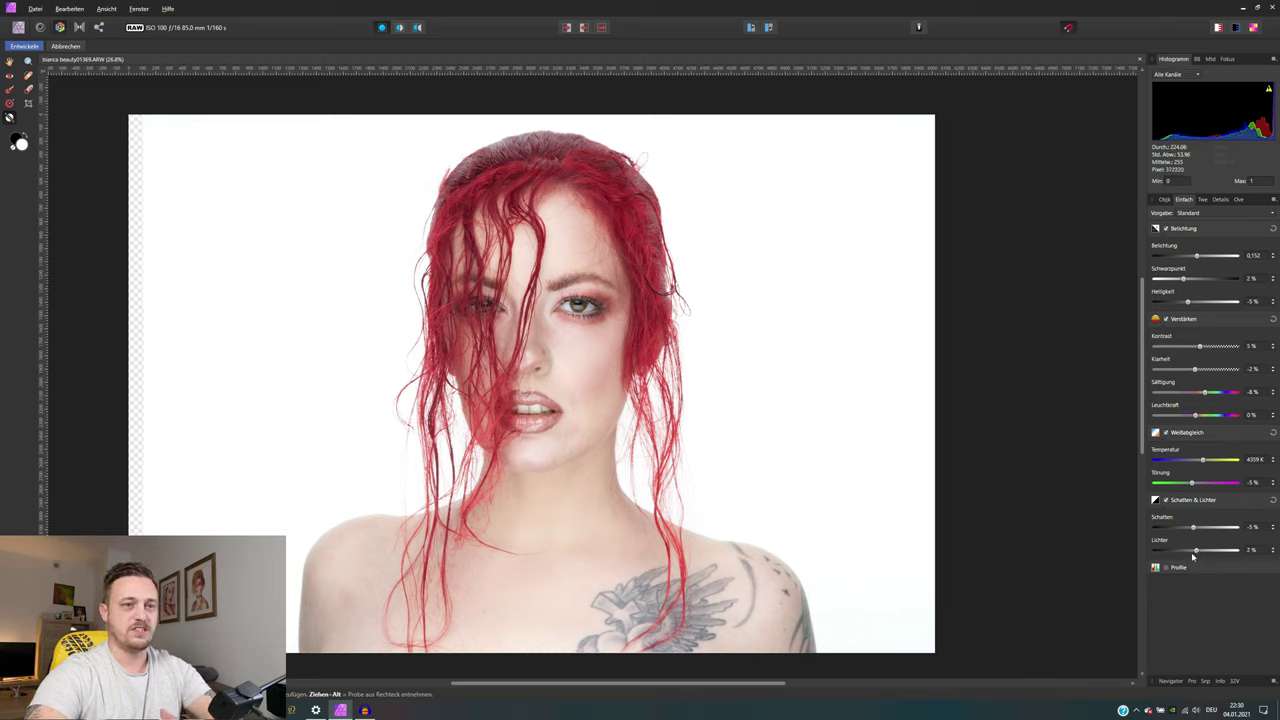
left_click(1193, 528)
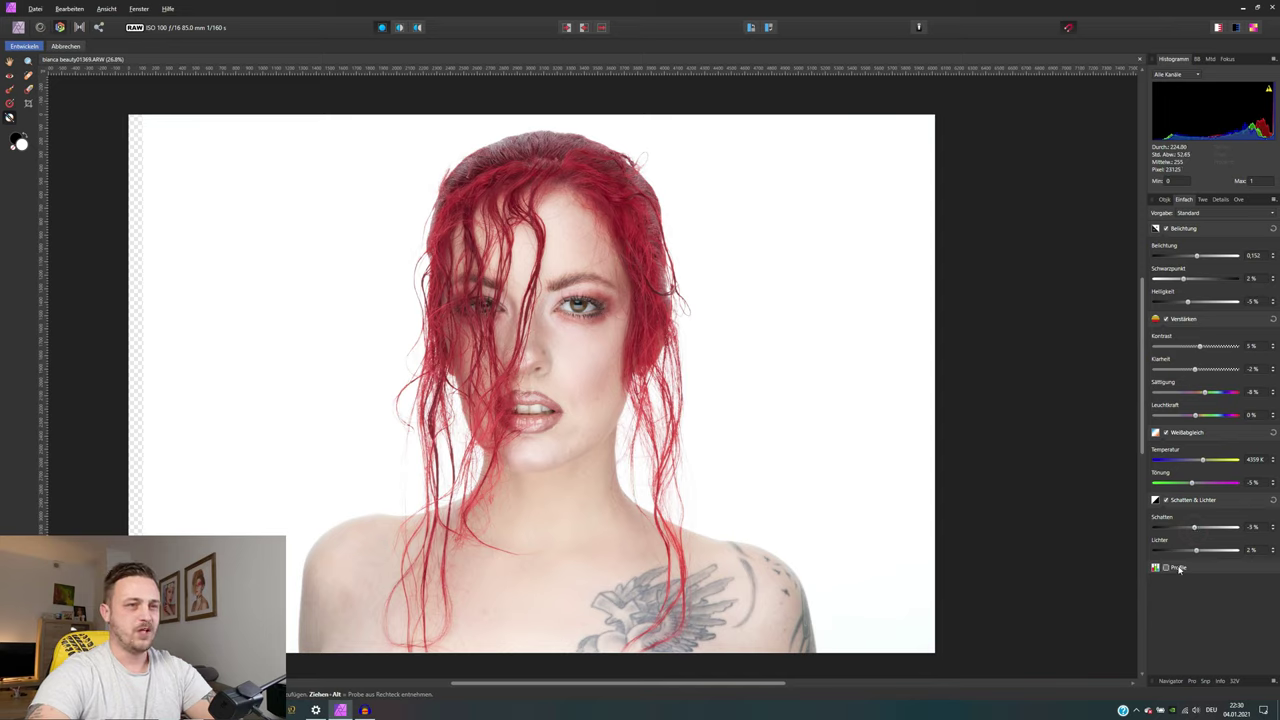
left_click(1166, 568)
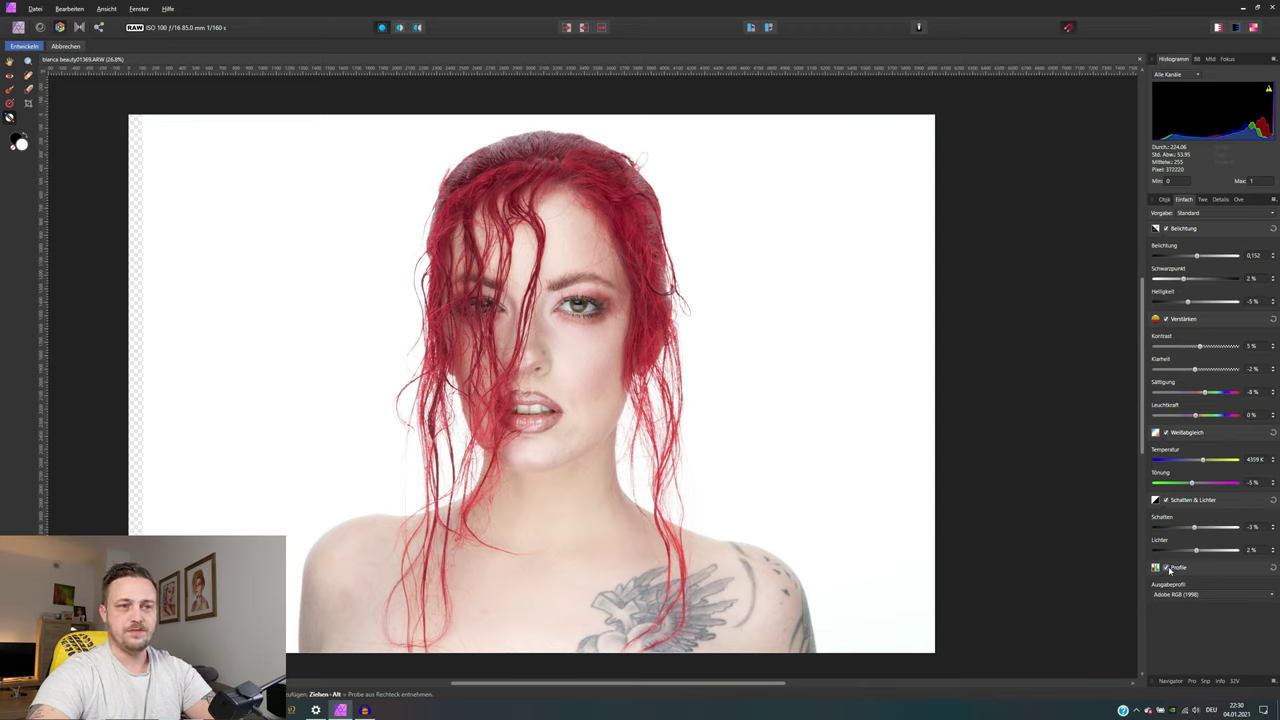
Step: Browse the output profiles, keep Adobe RGB (1998), and move to the Tones settings
left_click(1174, 594)
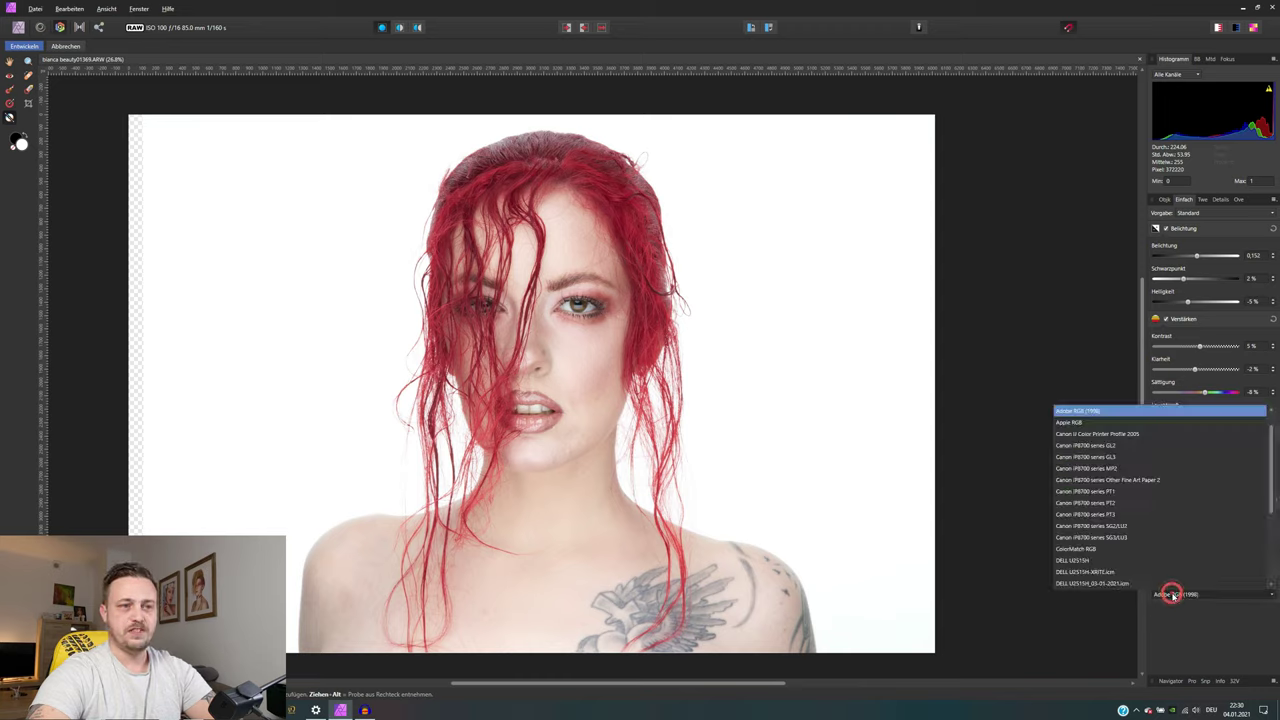
scroll(1167, 466, "down", 4)
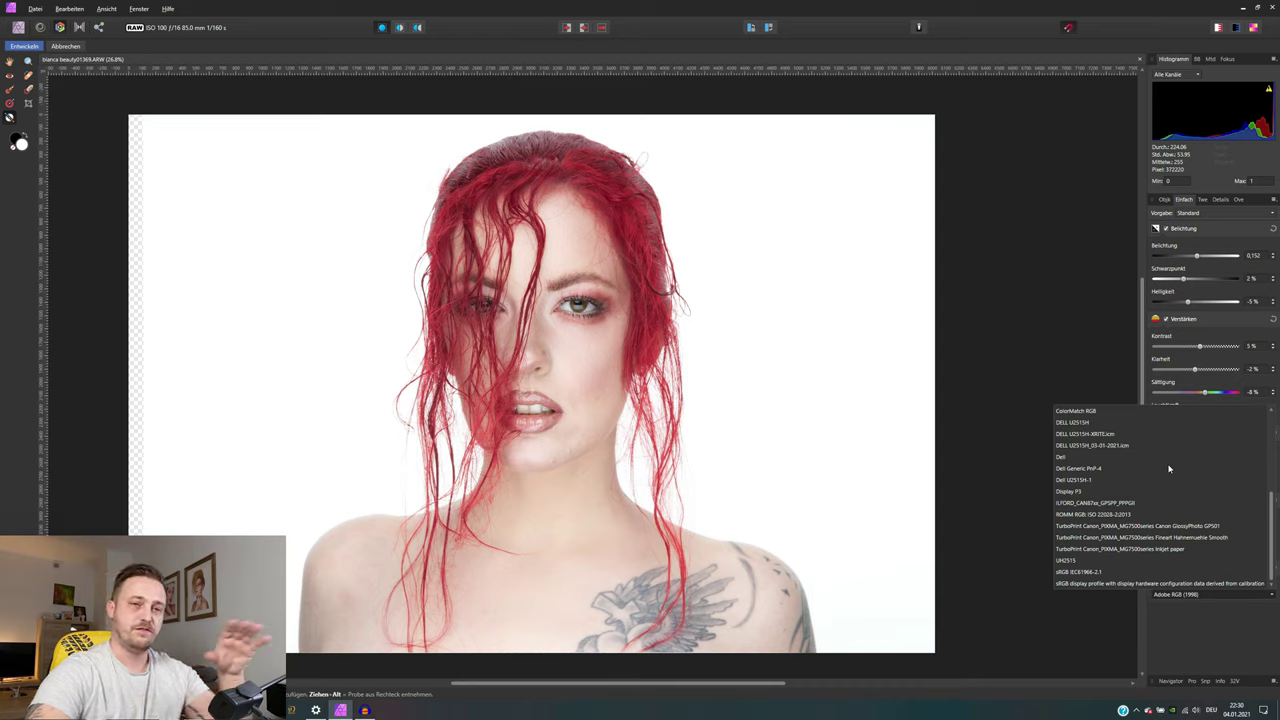
scroll(1160, 462, "up", 5)
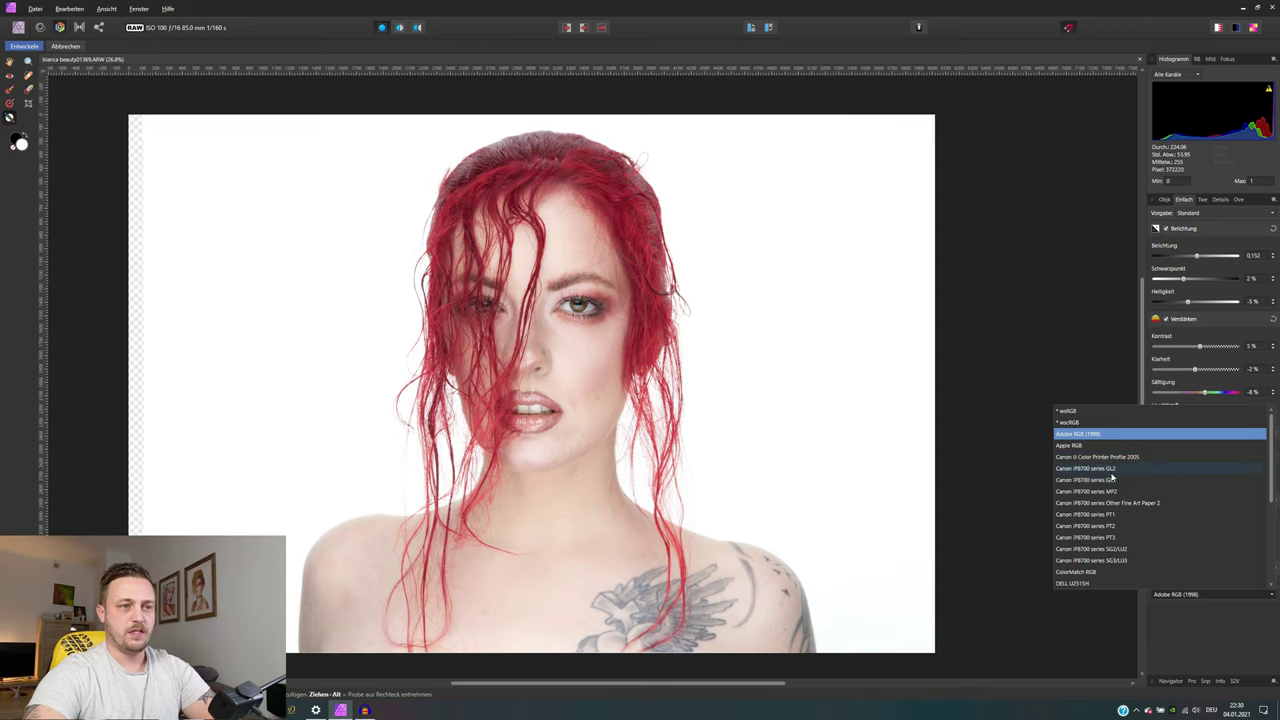
scroll(1111, 478, "down", 4)
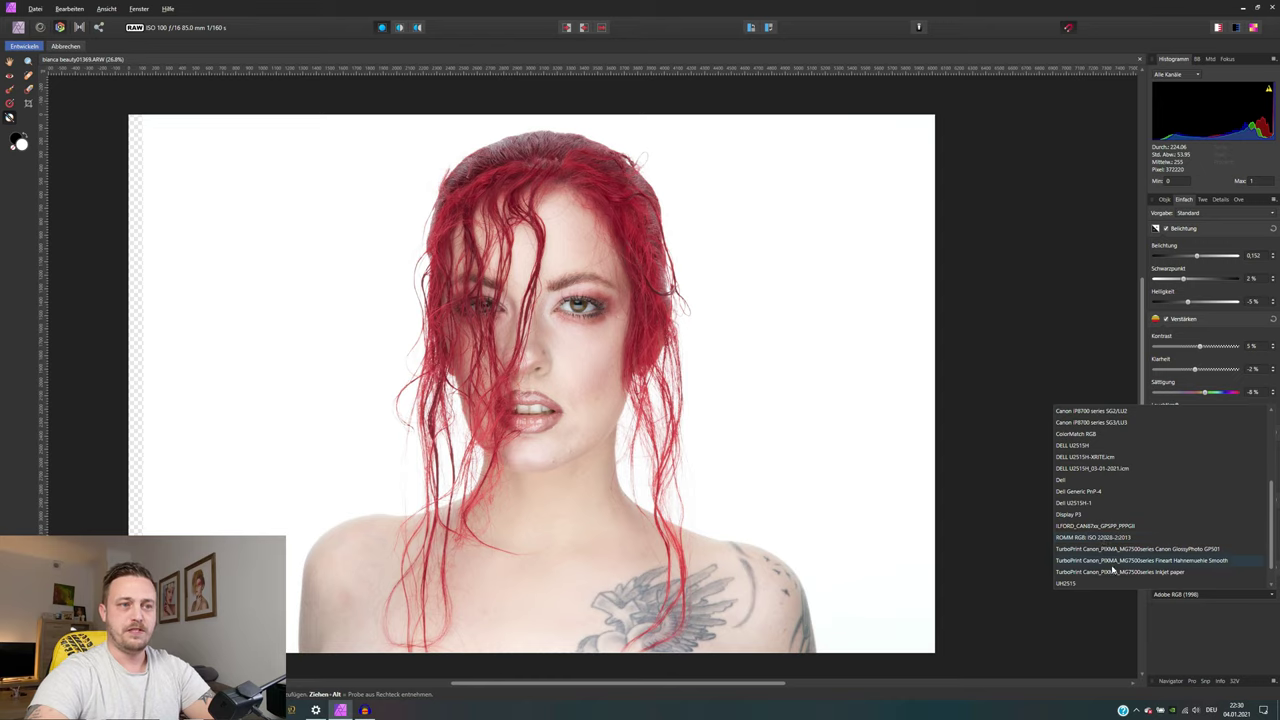
scroll(1124, 502, "up", 4)
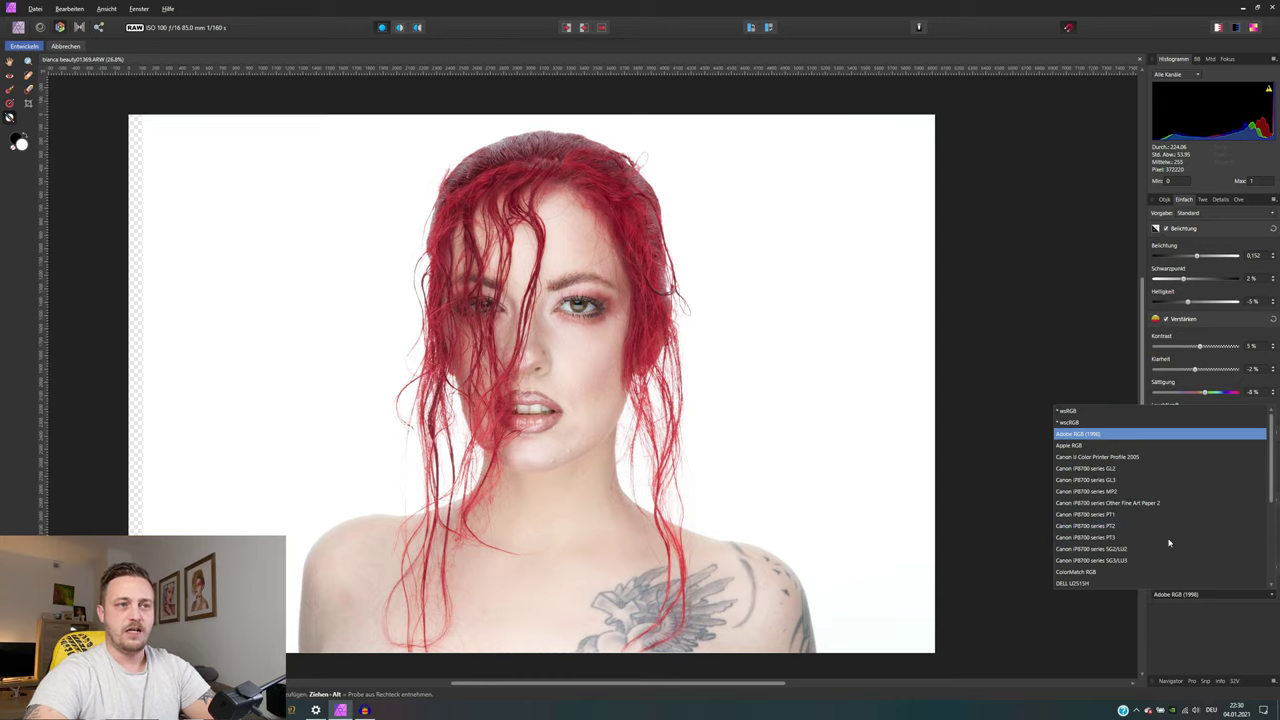
left_click(1123, 434)
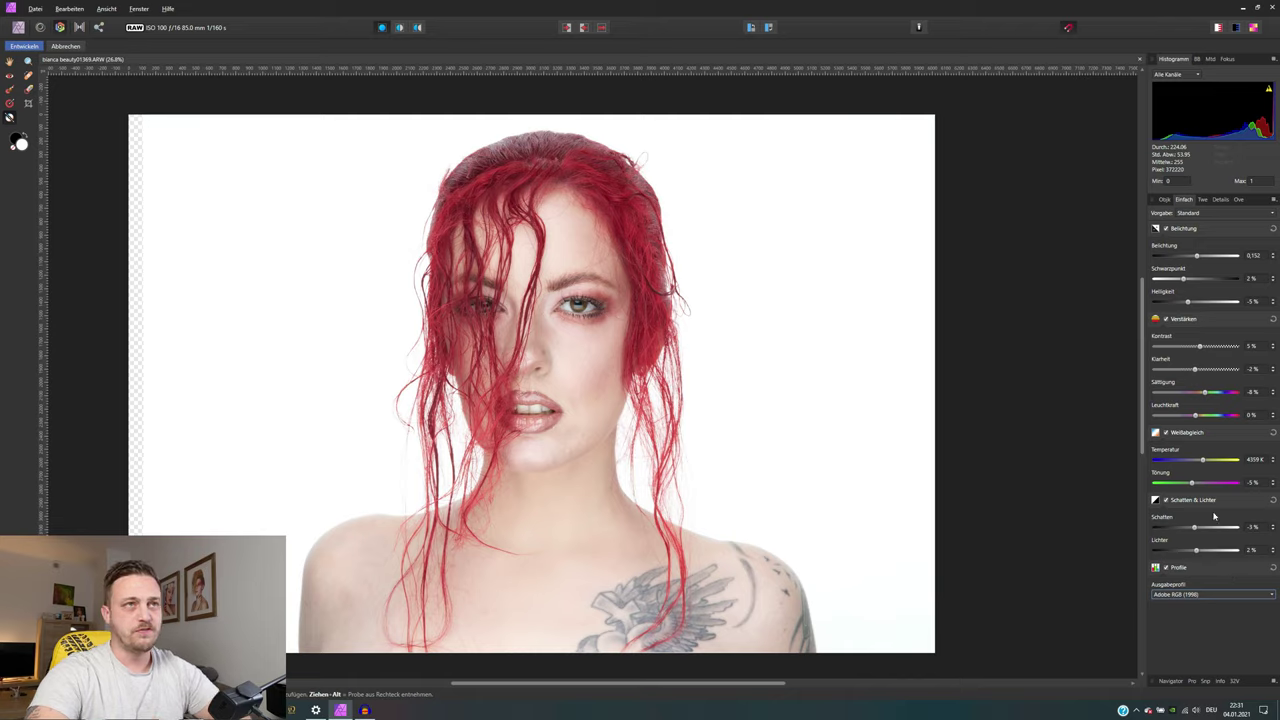
left_click(1203, 199)
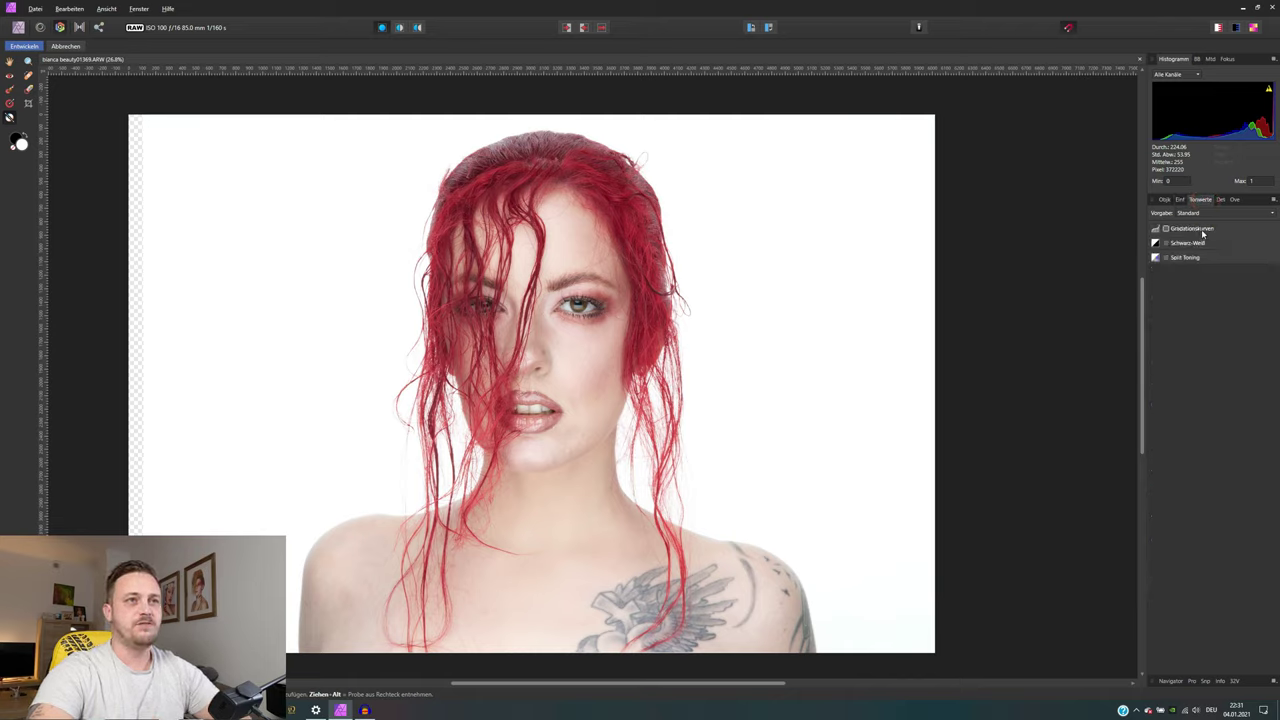
Step: Try an S-shaped contrast tone curve, reset it straight, then switch on Black and White
left_click(1202, 230)
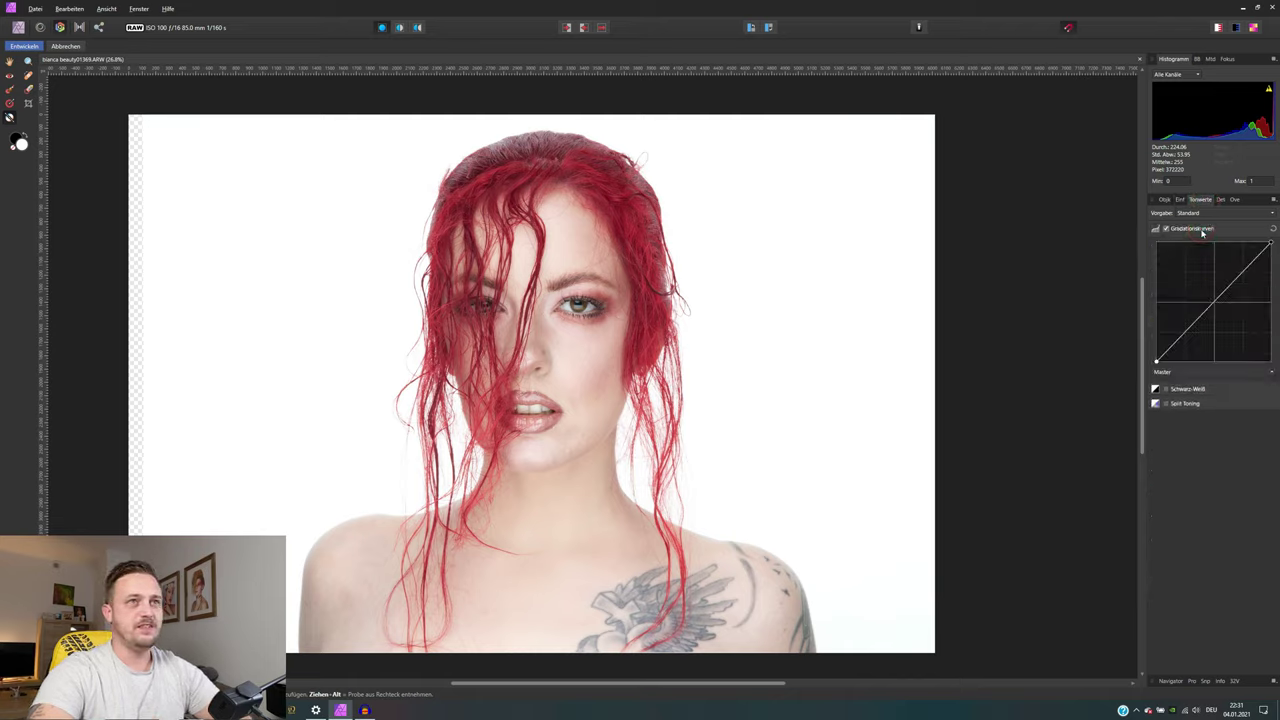
left_click(1234, 29)
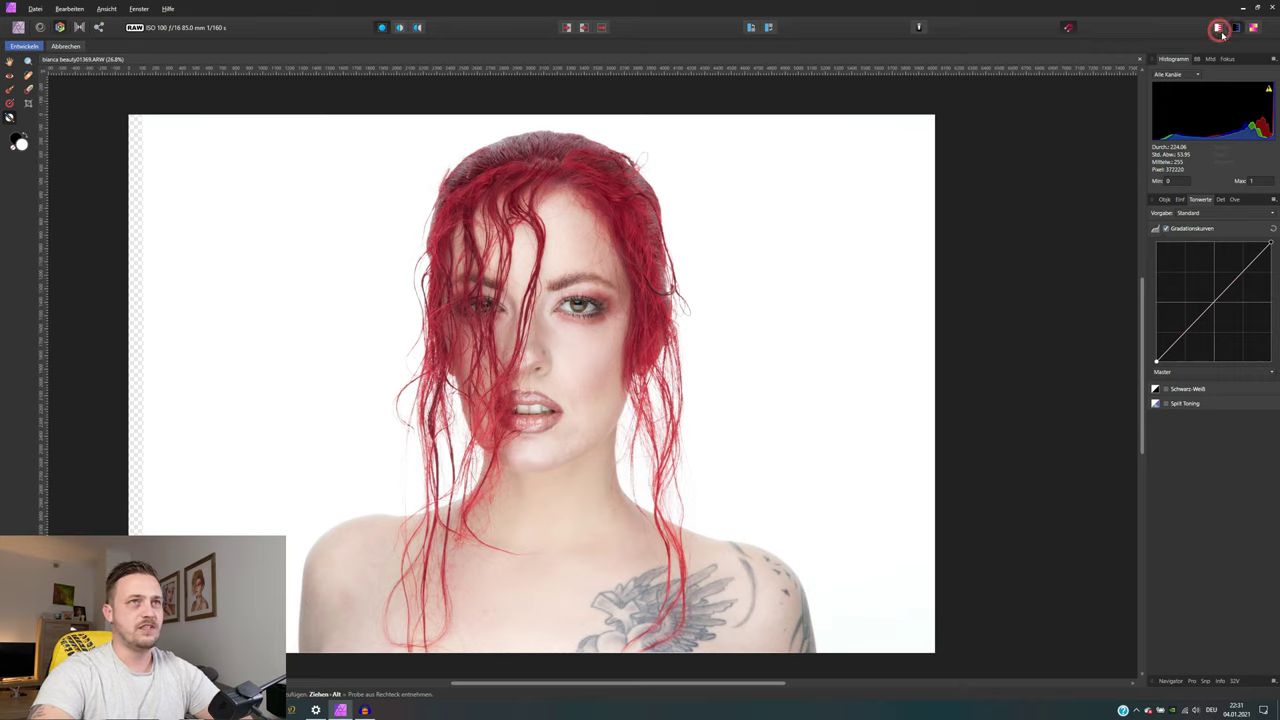
left_click(1236, 29)
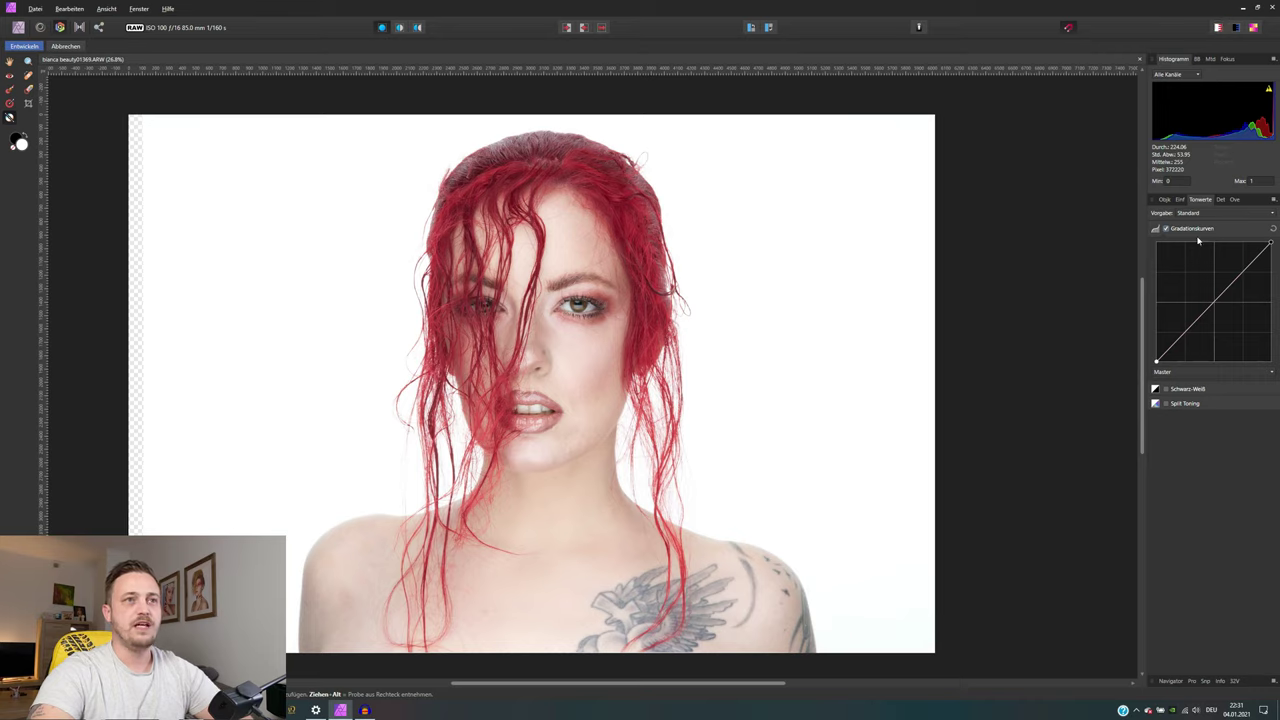
left_click(1185, 335)
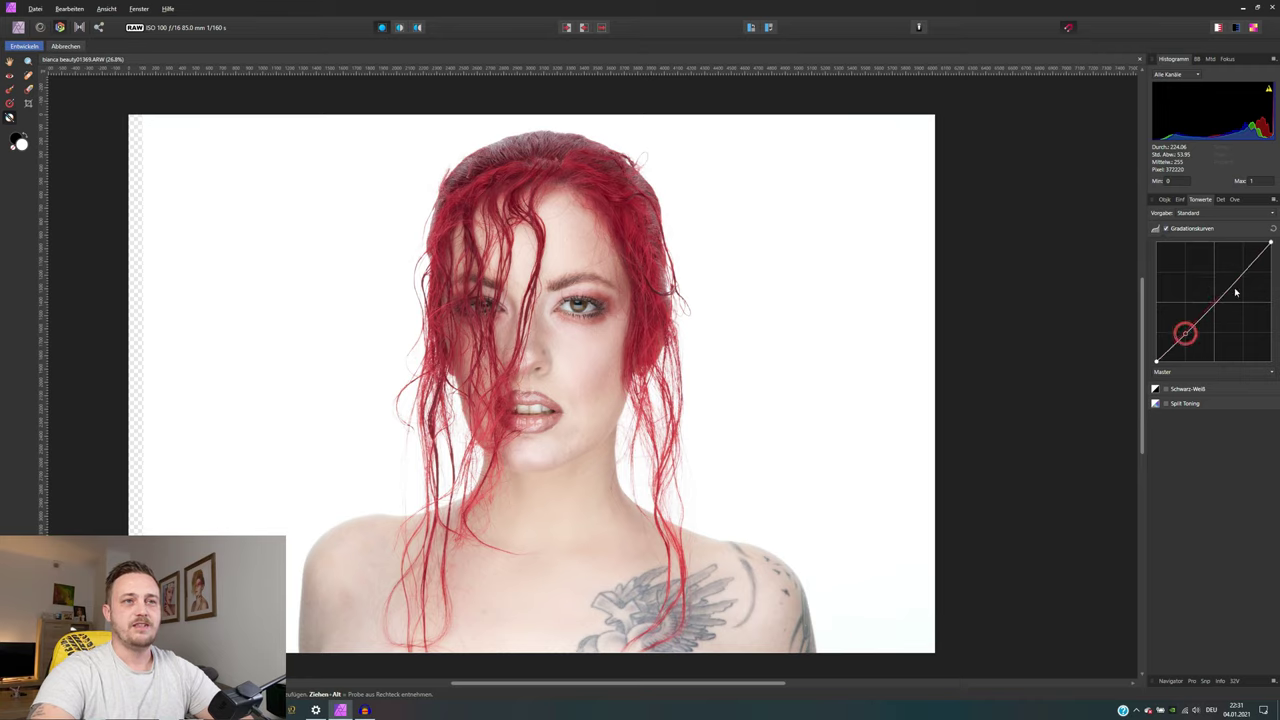
left_click_drag(1241, 281, 1238, 273)
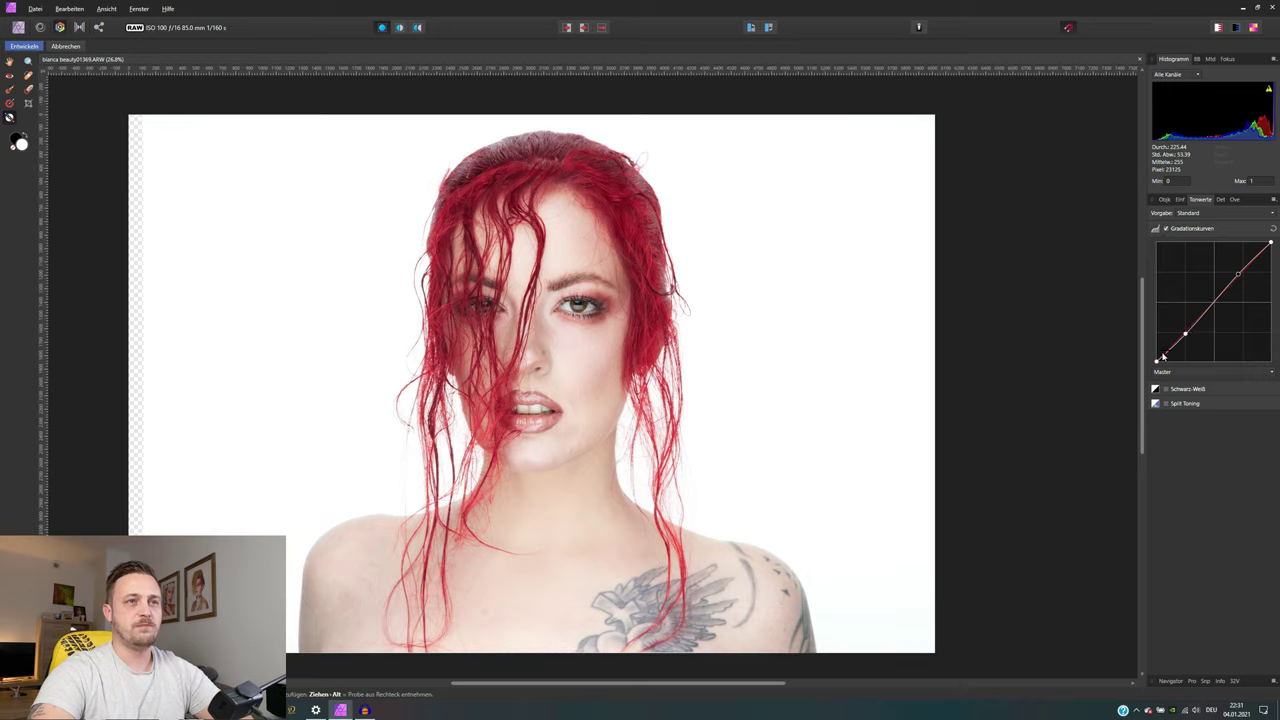
left_click_drag(1156, 364, 1157, 363)
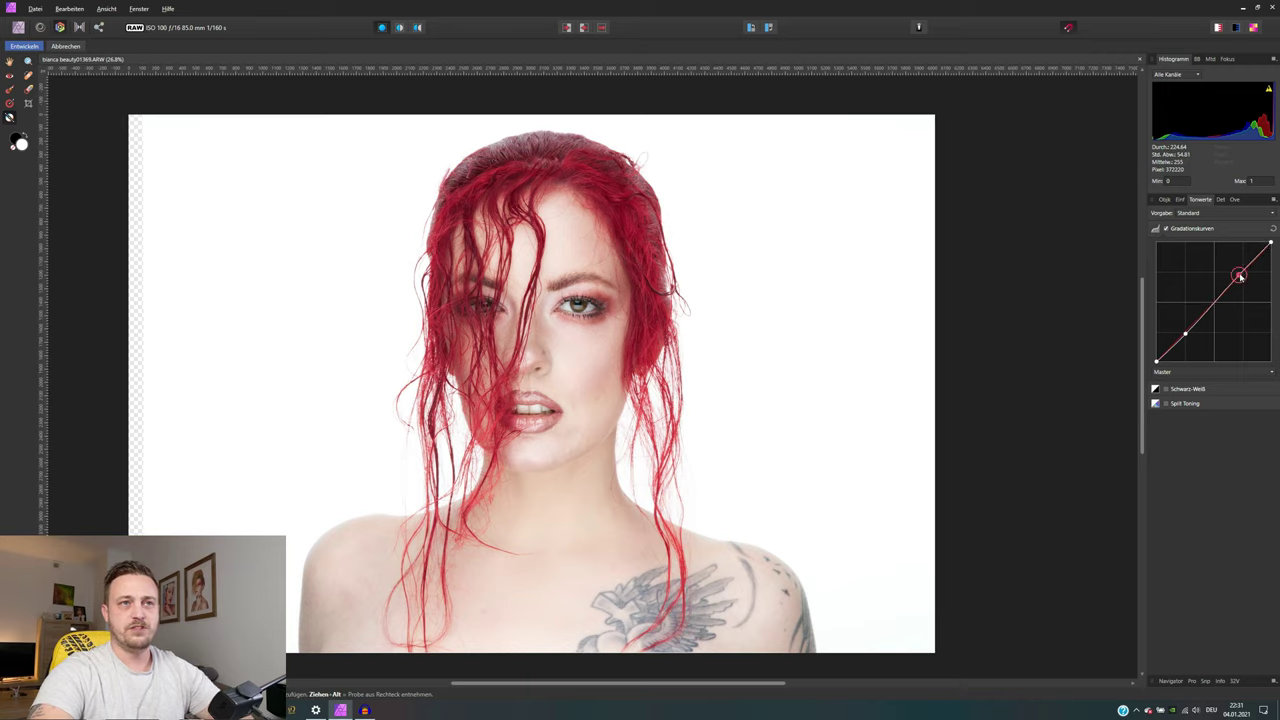
left_click_drag(1240, 276, 1241, 269)
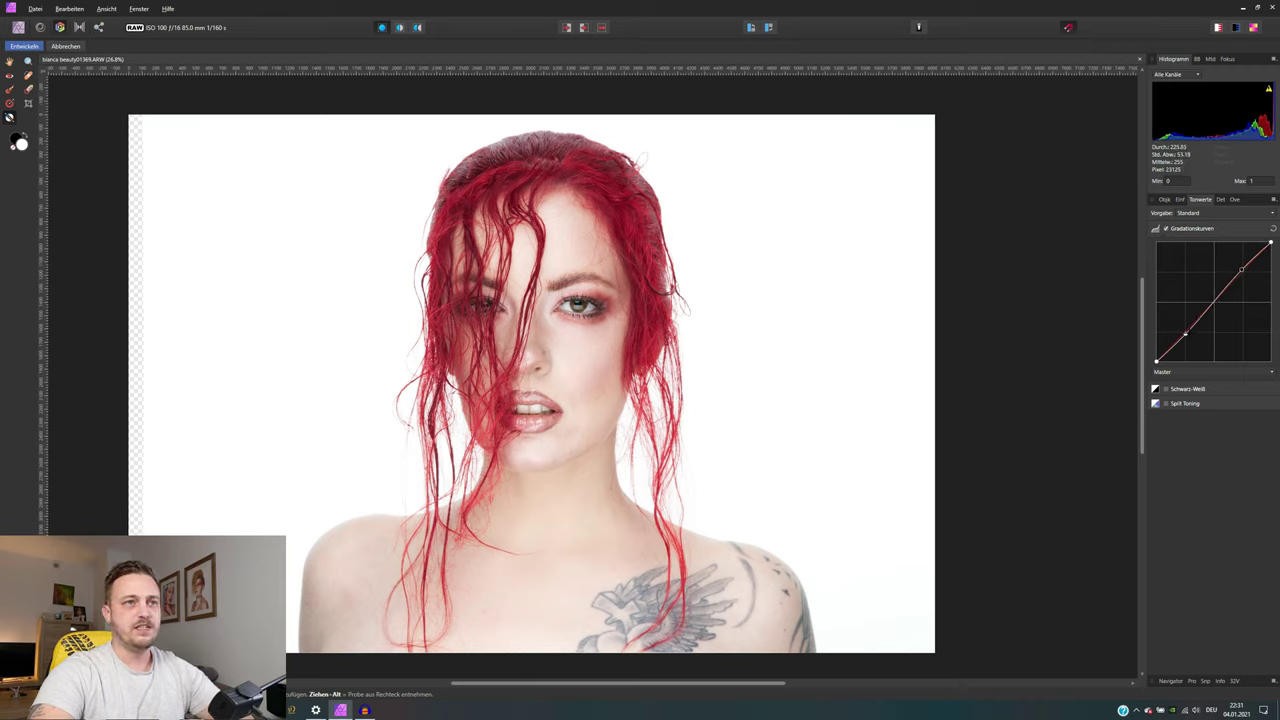
left_click_drag(1184, 333, 1192, 344)
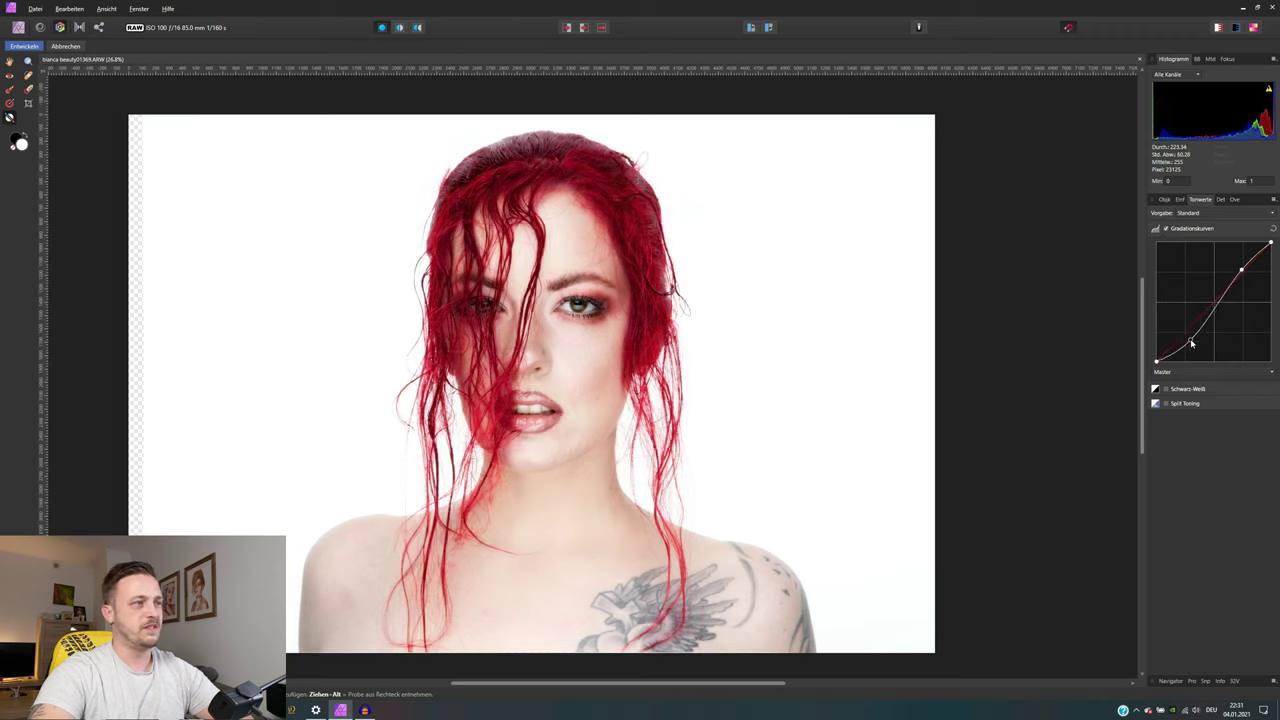
left_click(1275, 229)
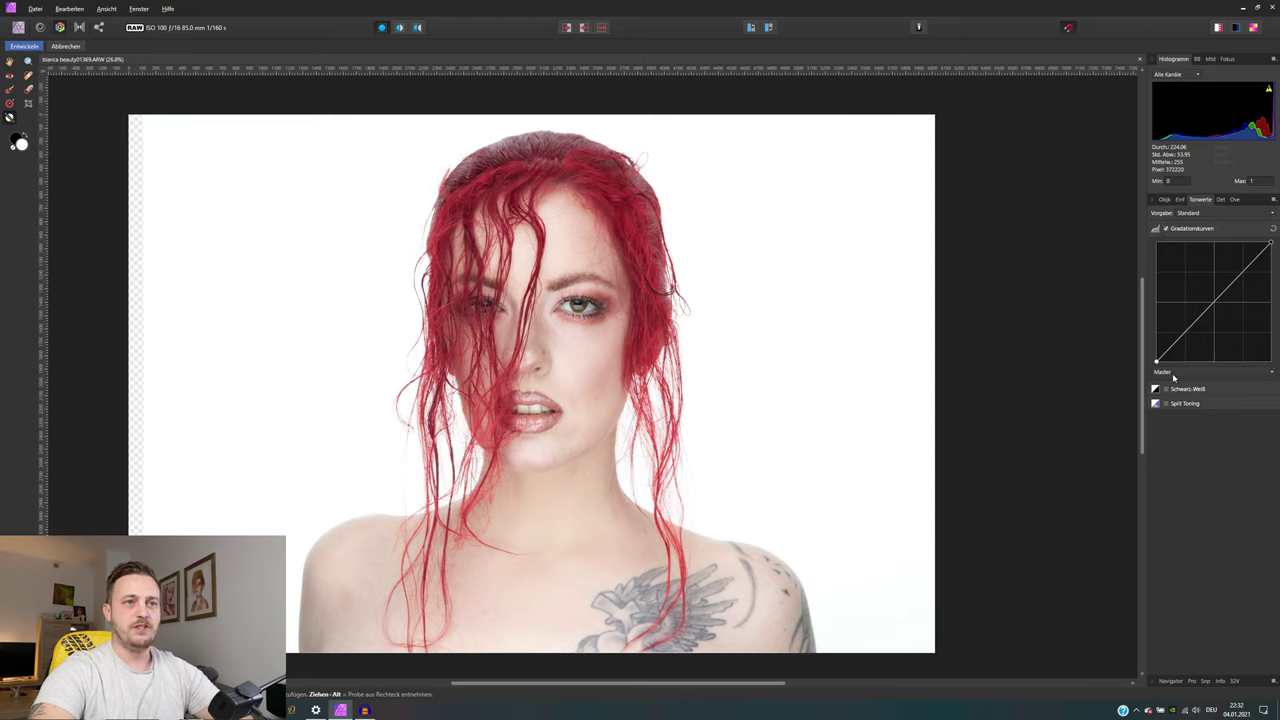
left_click(1166, 390)
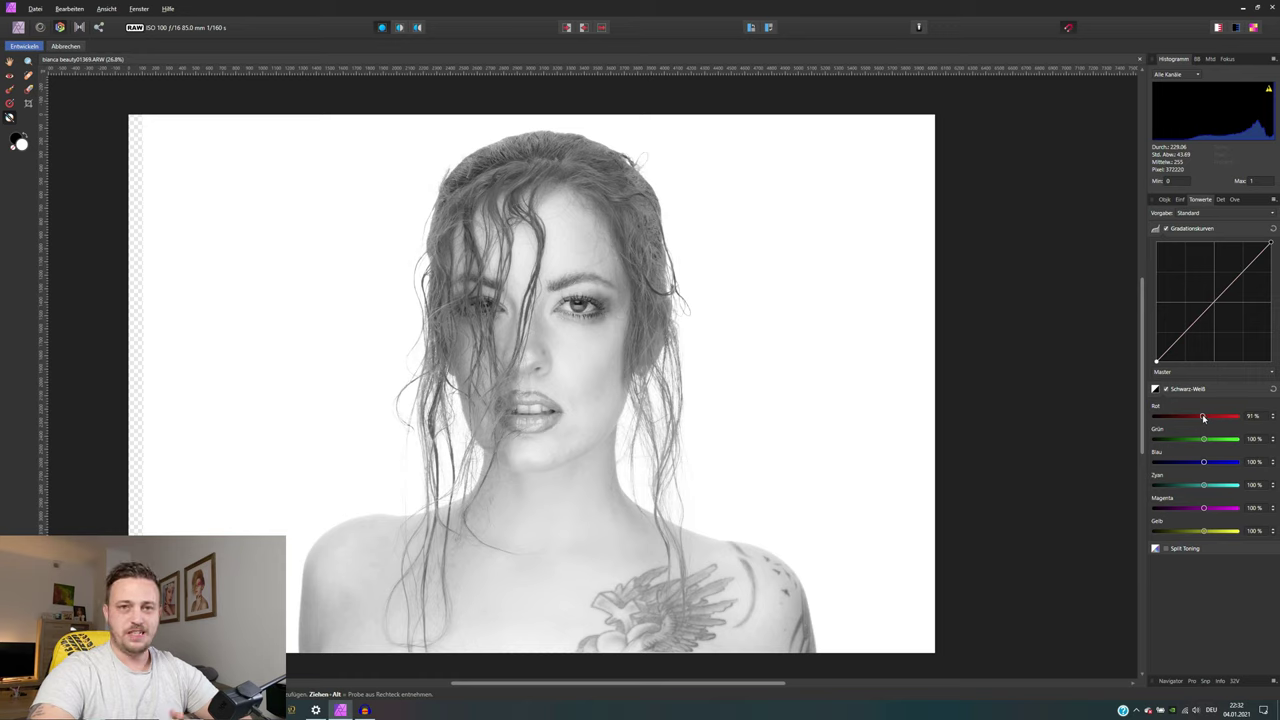
Step: Mix monochrome channels to red 18 %, blue 127 %, yellow 179 %, green reset, and enable split toning
mouse_move(1203, 417)
left_mouse_down()
mouse_move(1165, 440)
mouse_move(1236, 443)
mouse_move(1164, 446)
mouse_move(1208, 446)
left_mouse_up()
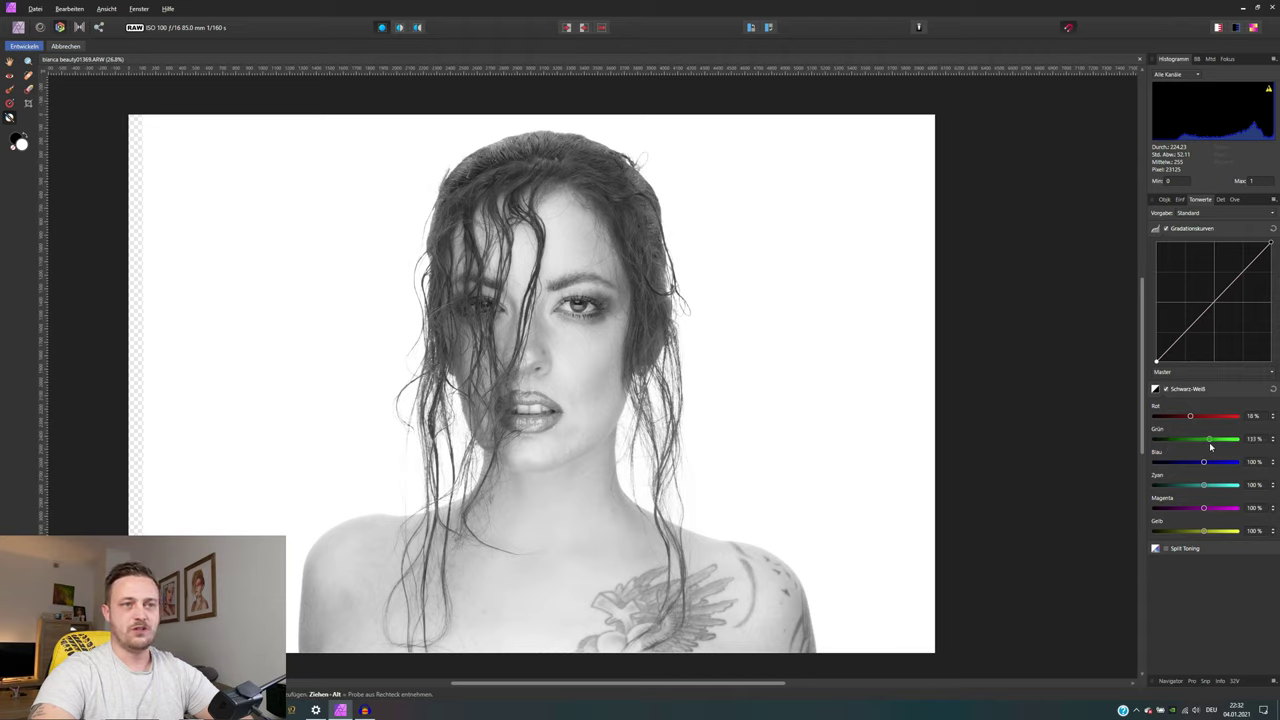
double_click(1206, 442)
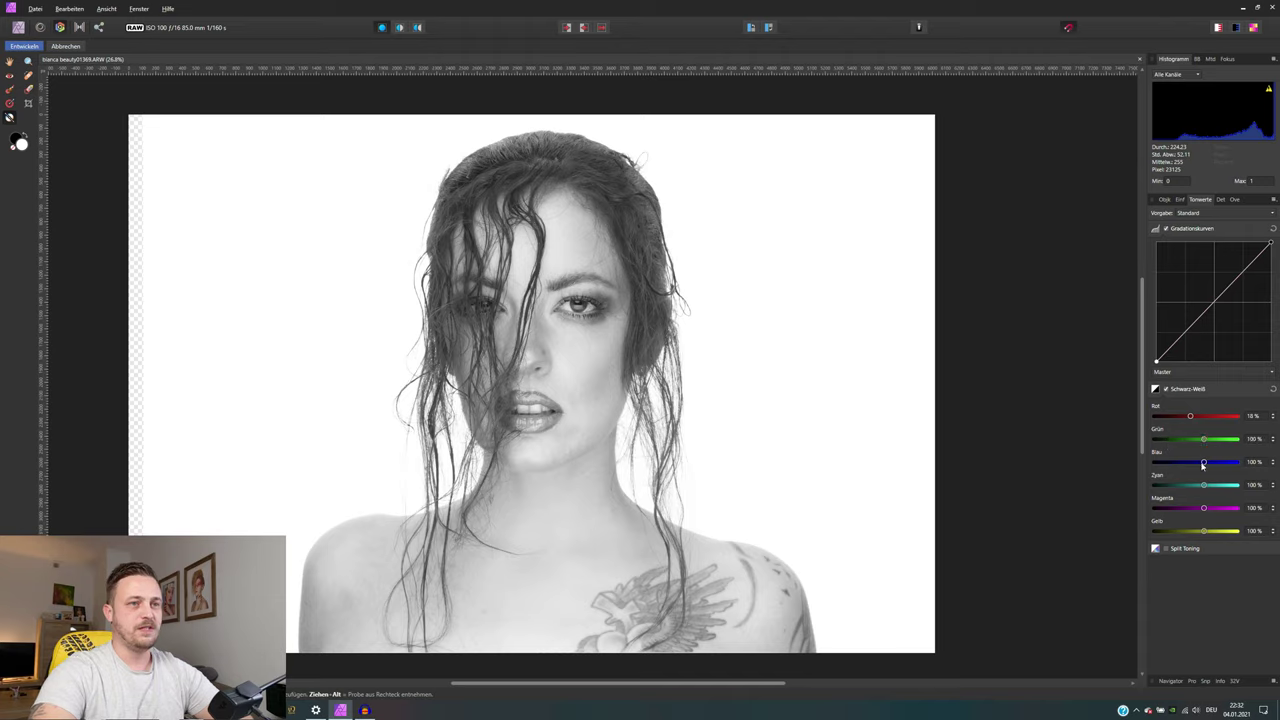
mouse_move(1203, 463)
left_mouse_down()
mouse_move(1148, 465)
mouse_move(1212, 465)
mouse_move(1209, 485)
mouse_move(1175, 510)
mouse_move(1190, 512)
left_mouse_up()
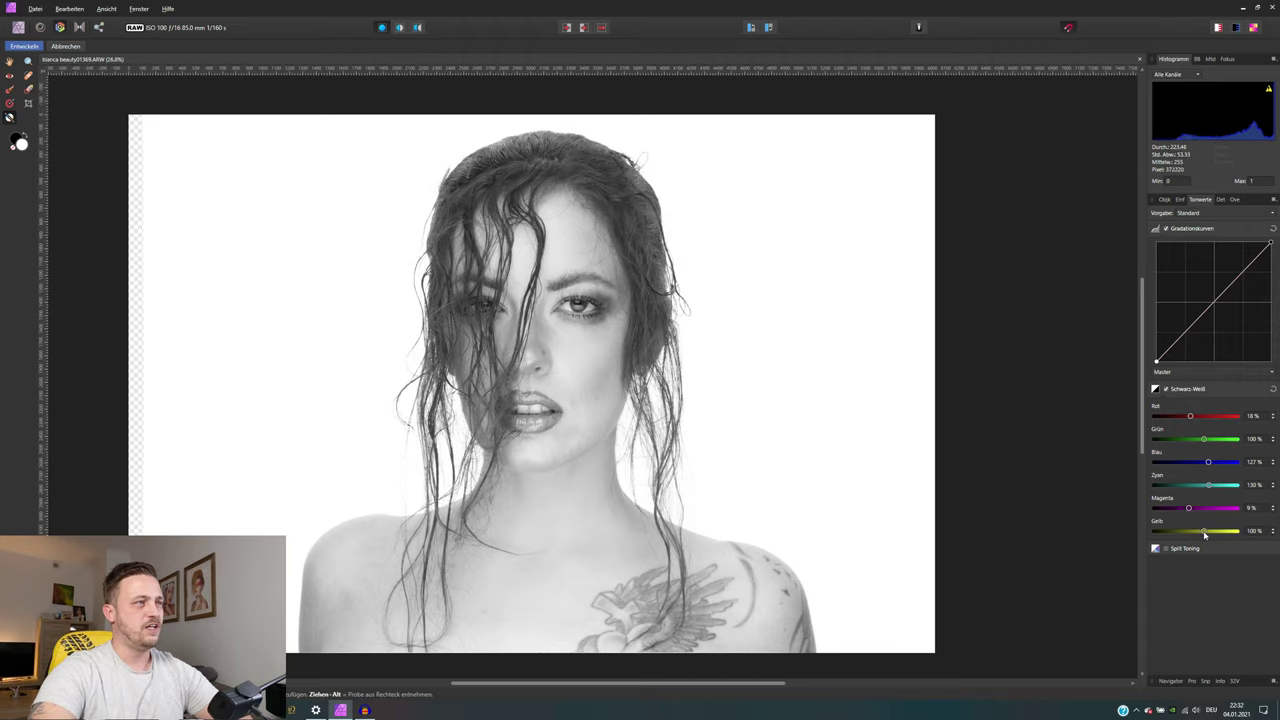
left_click_drag(1205, 531, 1215, 542)
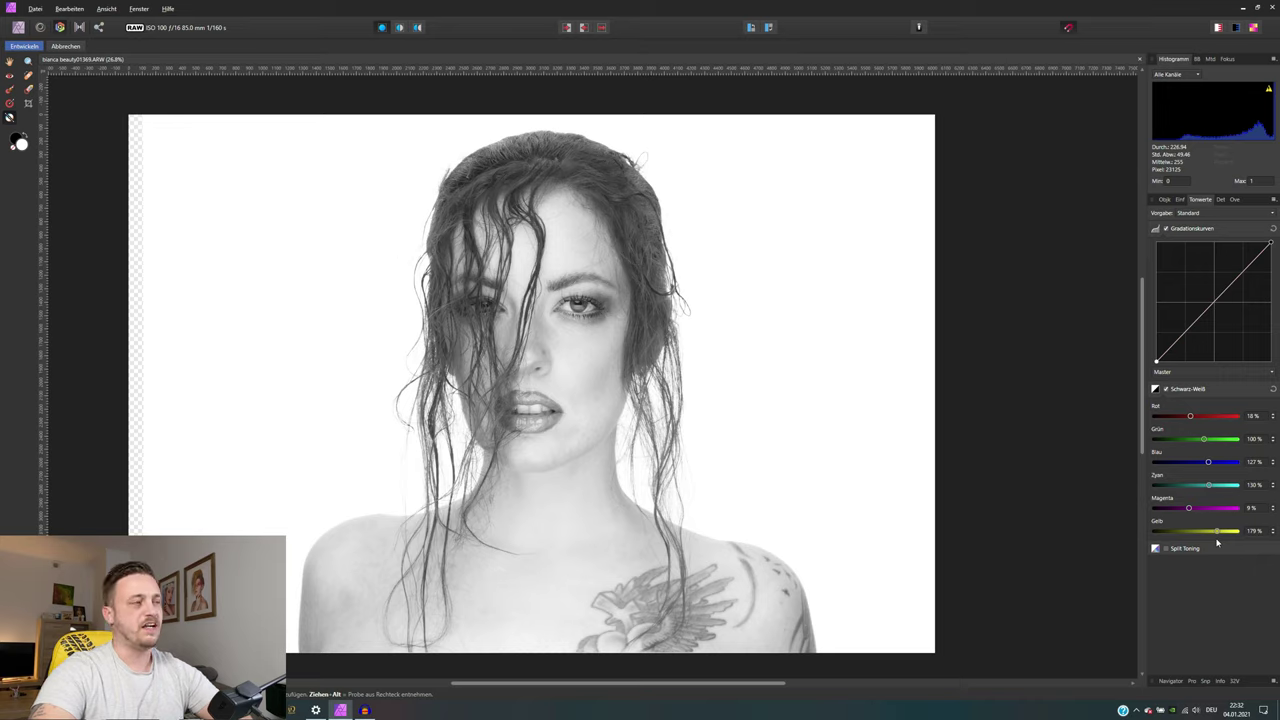
left_click(1179, 551)
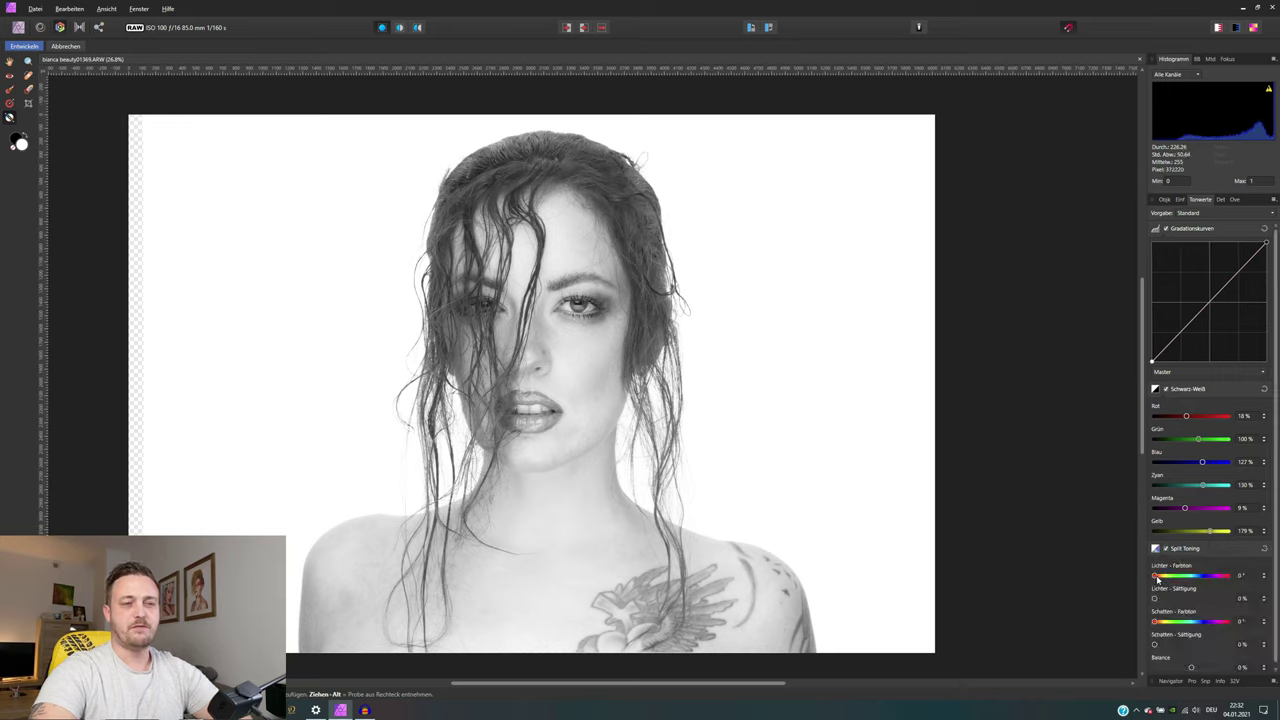
Step: Try a split-toning highlights hue, then reset it and disable split toning and Black and White
mouse_move(1157, 577)
left_mouse_down()
mouse_move(1205, 577)
mouse_move(1181, 621)
mouse_move(1163, 621)
mouse_move(1227, 644)
left_mouse_up()
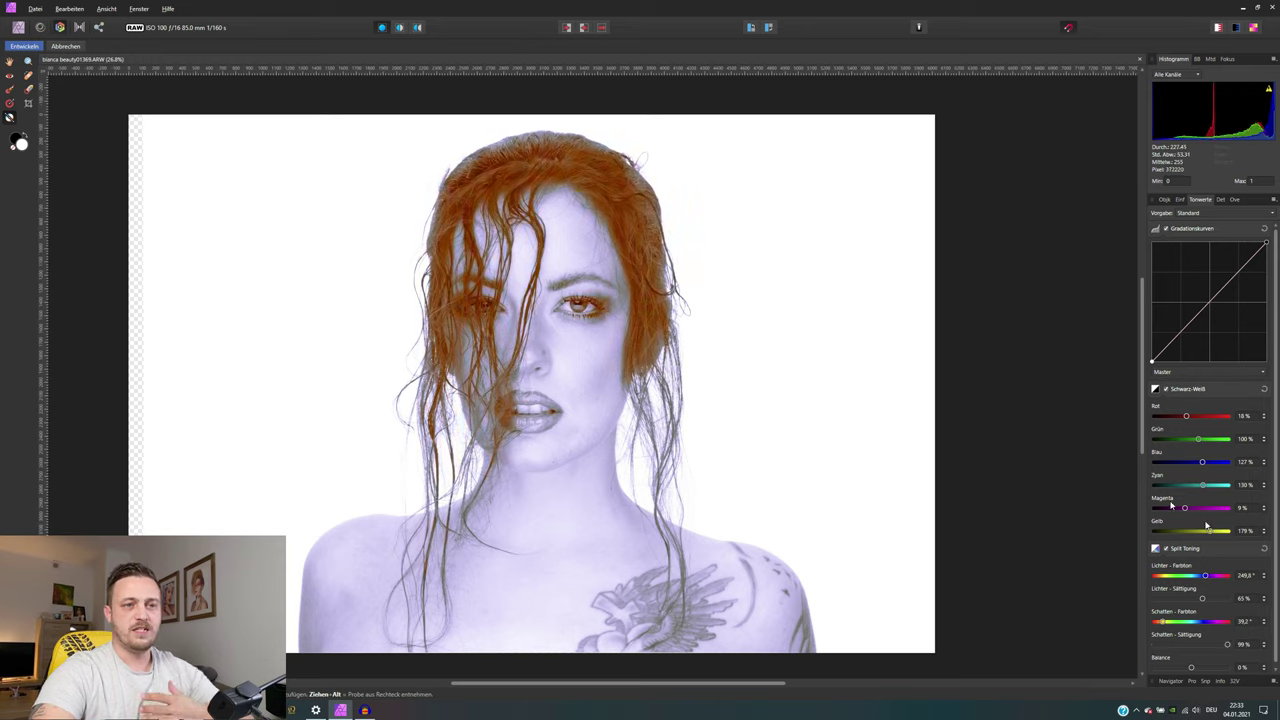
left_click(1265, 550)
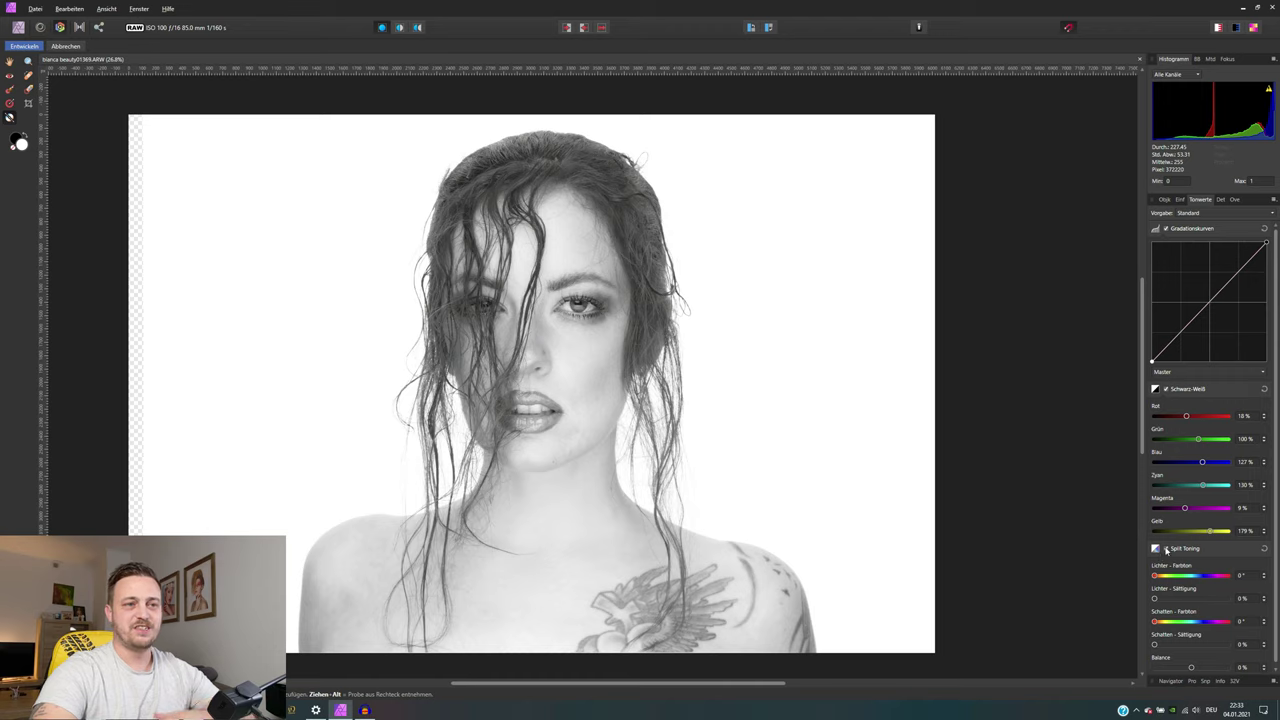
left_click(1166, 549)
left_click(1165, 388)
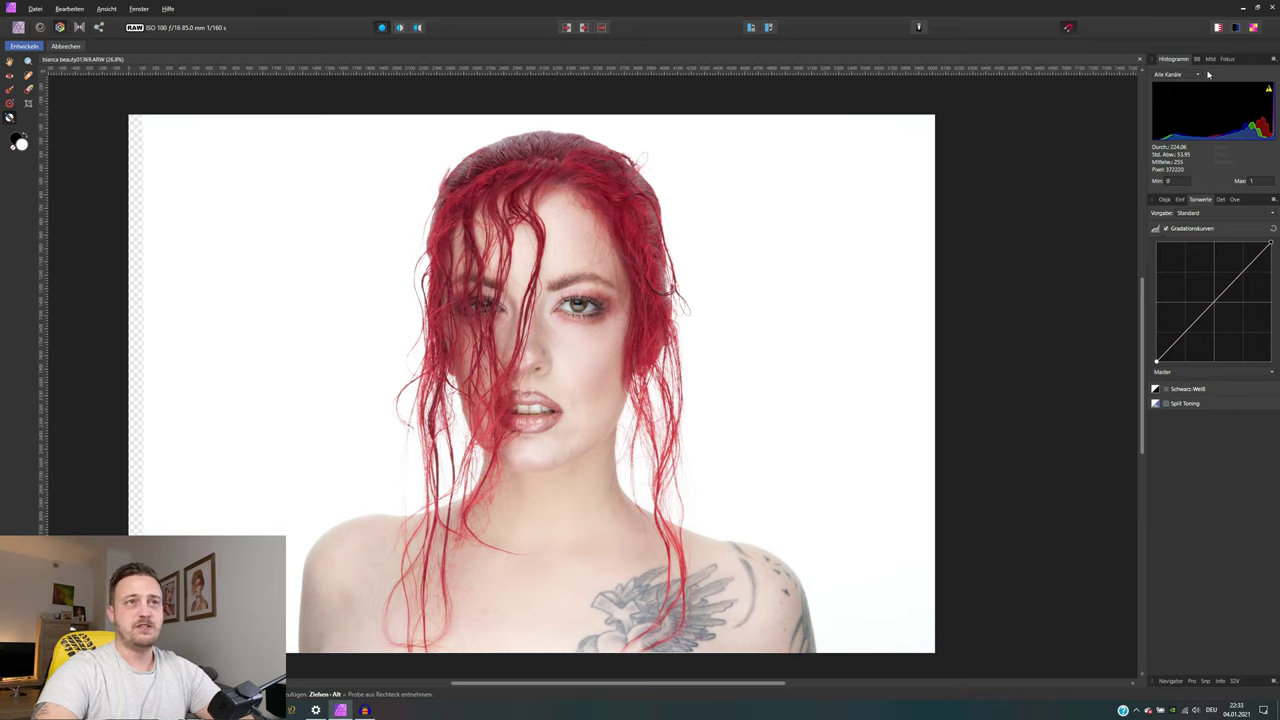
Step: Leave Enhance Details unchecked in the Details settings, then move to the Overlays list
left_click(1222, 199)
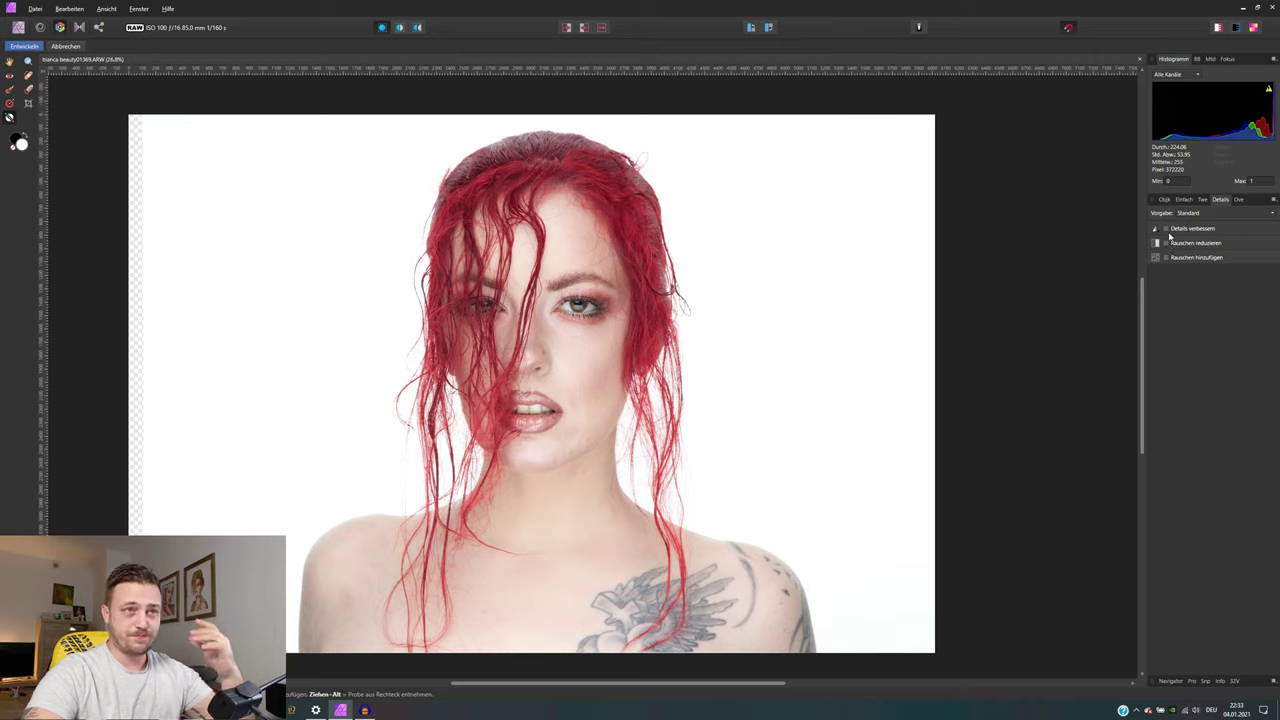
left_click(1167, 230)
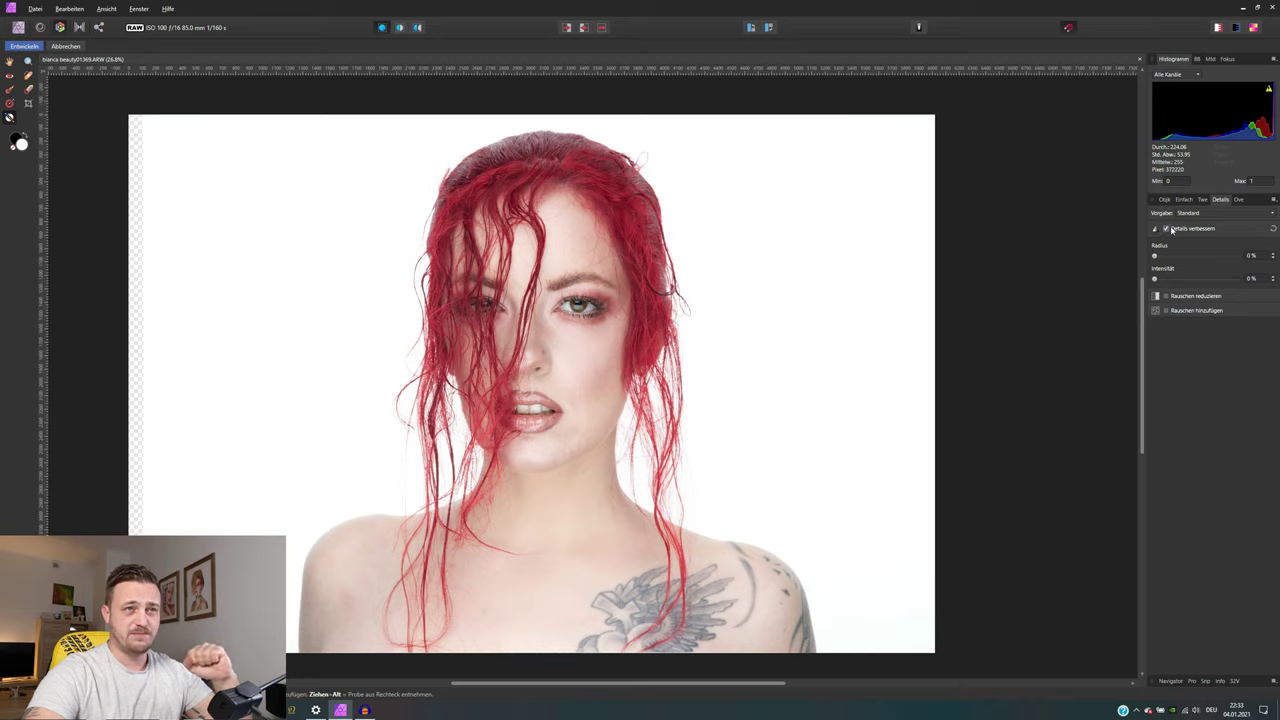
left_click(1171, 229)
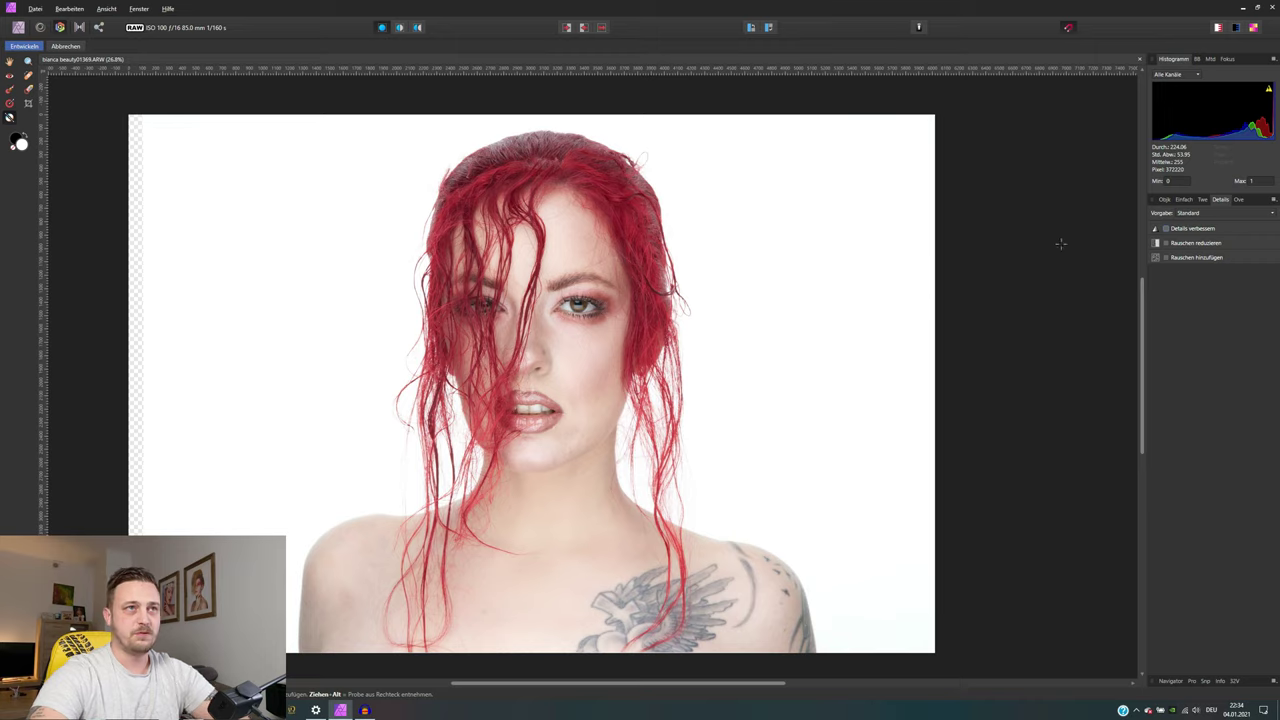
left_click(1265, 199)
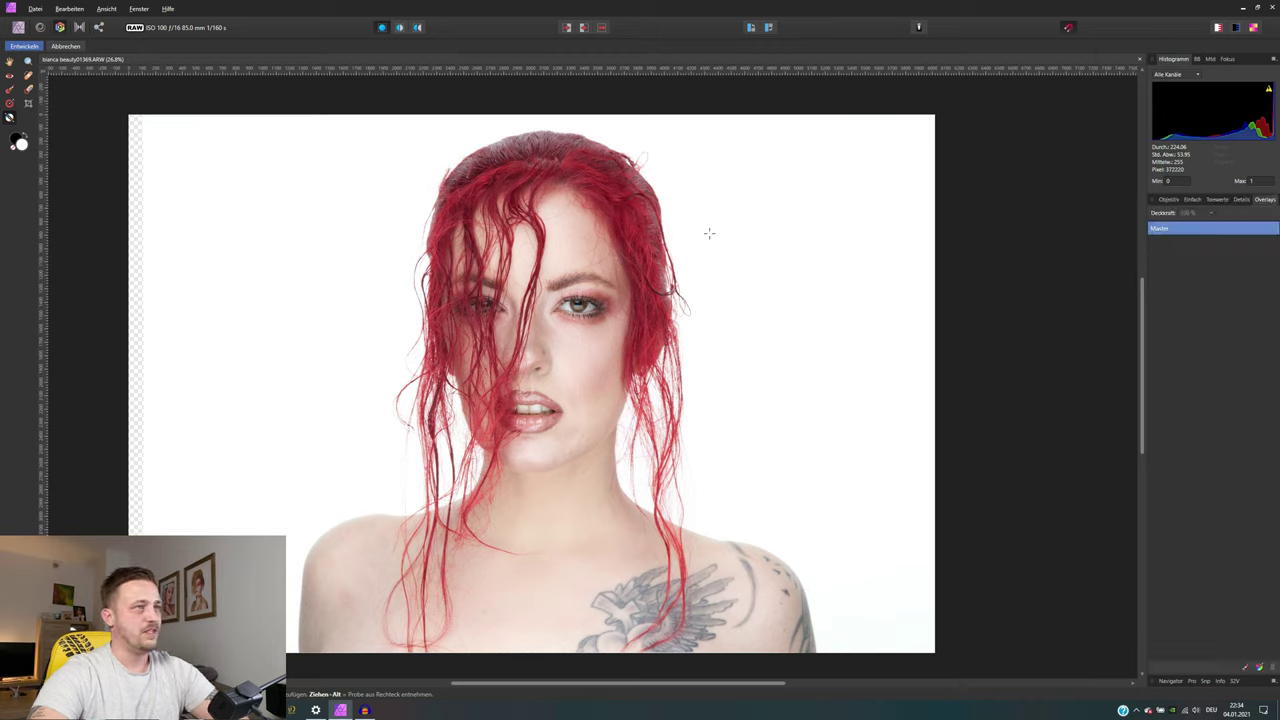
left_click(10, 101)
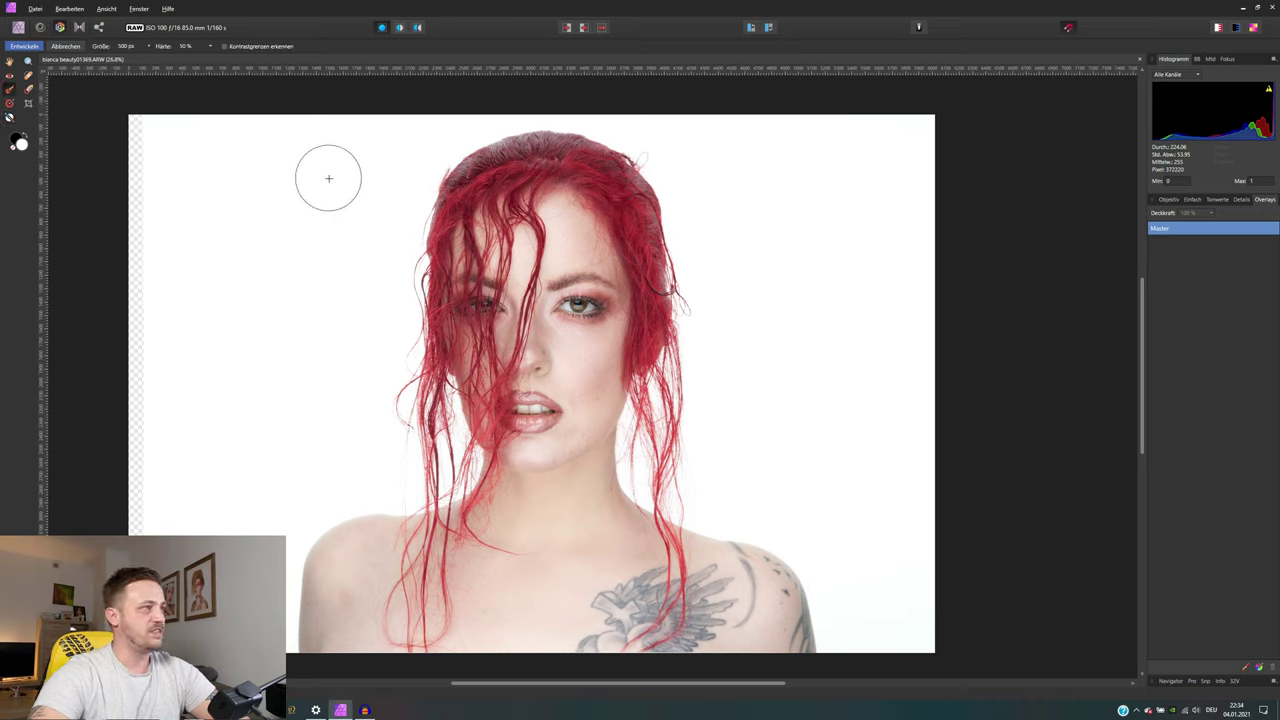
key("shift+bracketright")
key("shift+bracketright")
key("shift+bracketright")
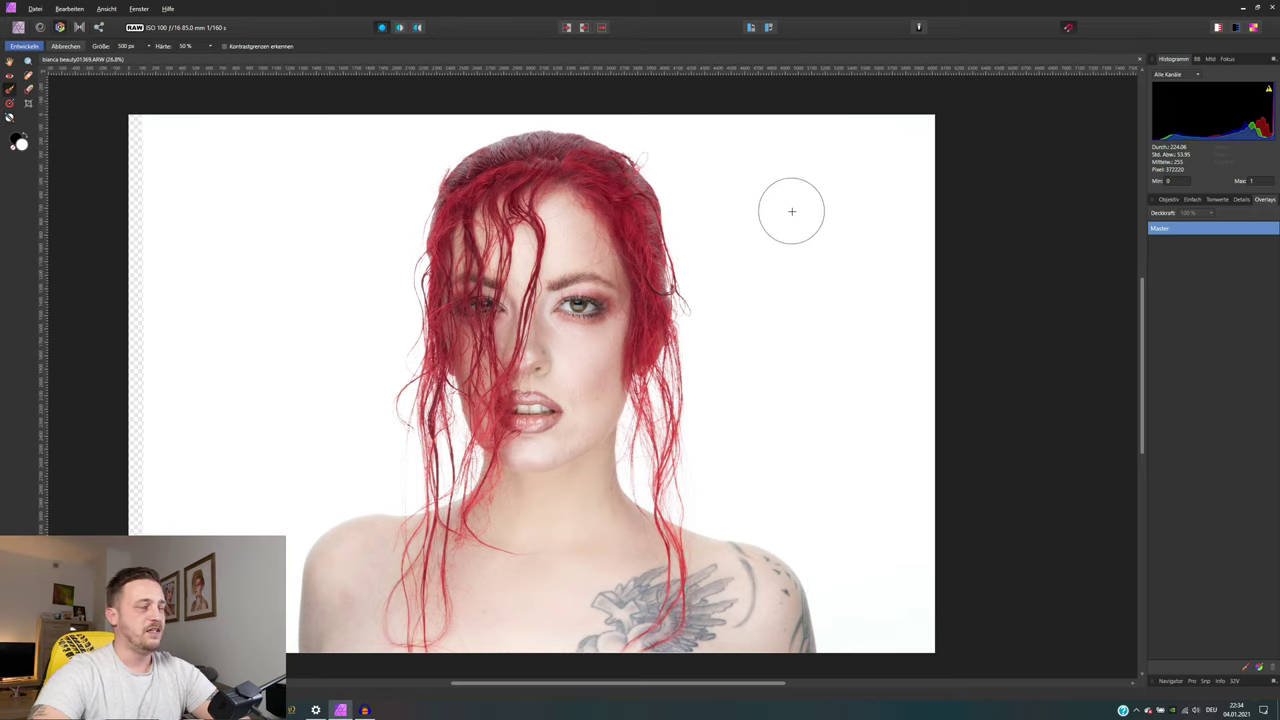
left_click(808, 234)
mouse_move(811, 207)
left_mouse_down()
mouse_move(814, 329)
mouse_move(794, 380)
mouse_move(814, 245)
mouse_move(821, 289)
mouse_move(785, 430)
left_mouse_up()
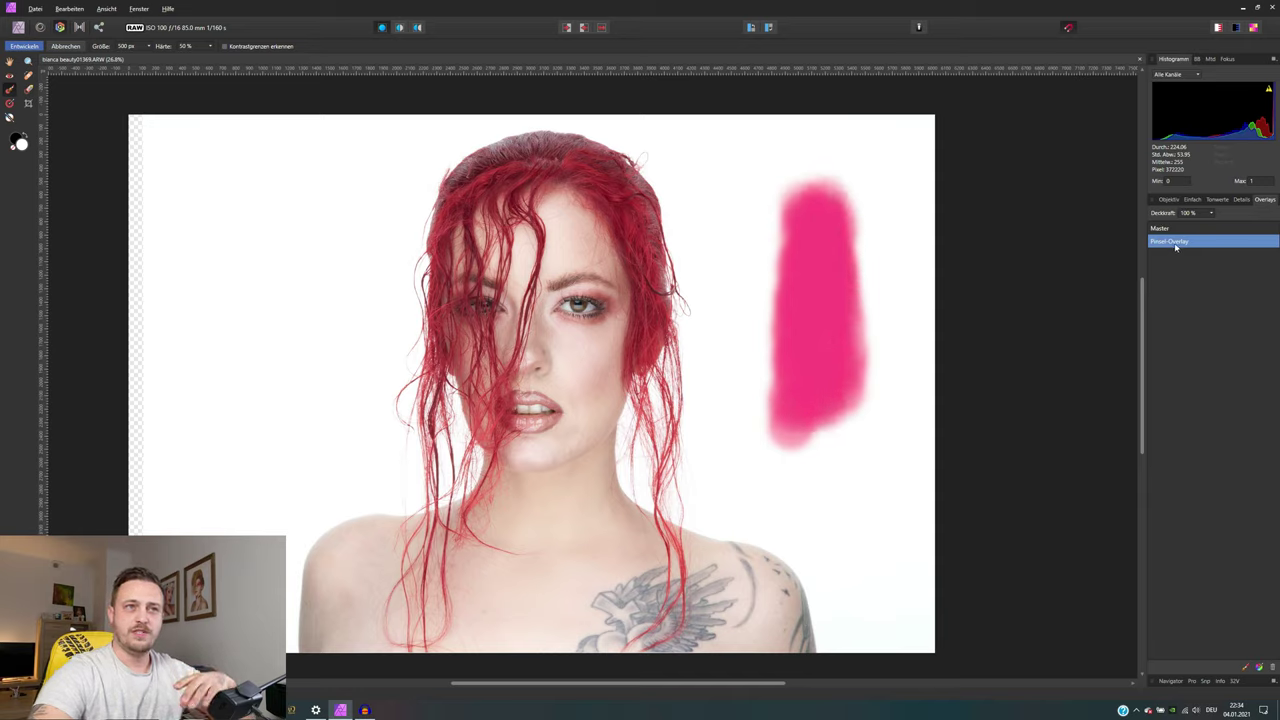
left_click(1157, 230)
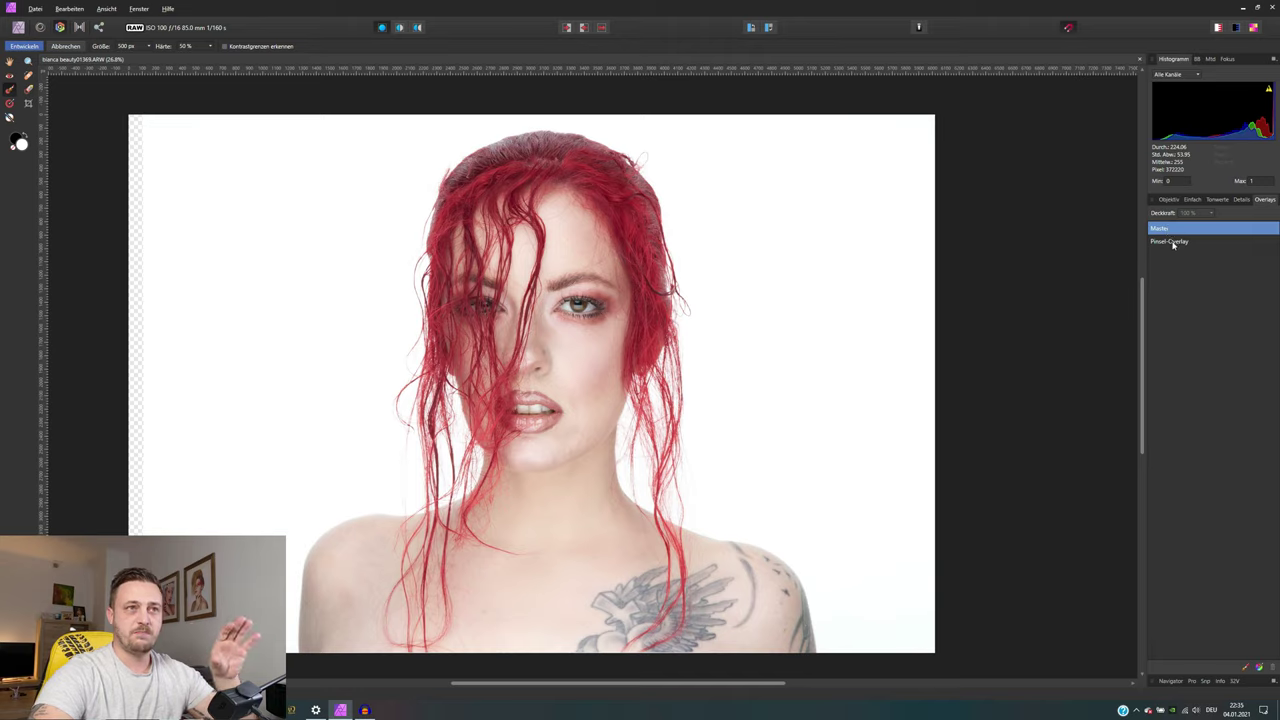
left_click(1170, 241)
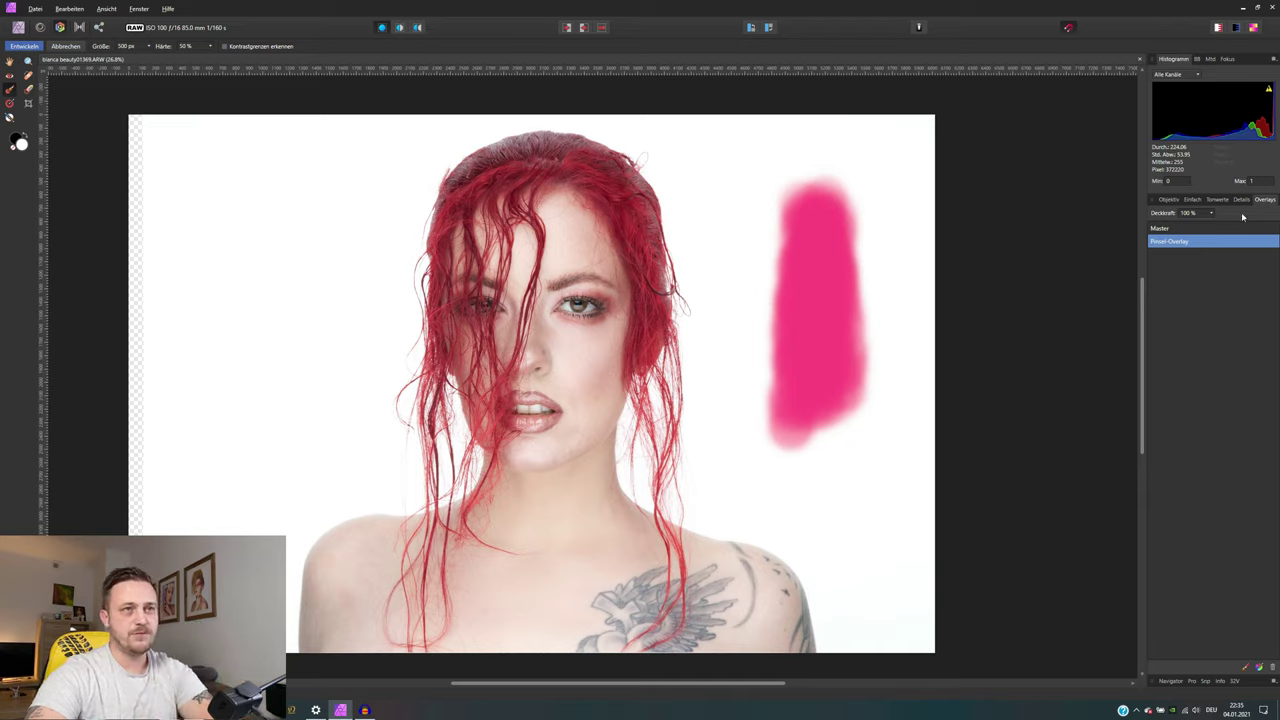
left_click(1188, 200)
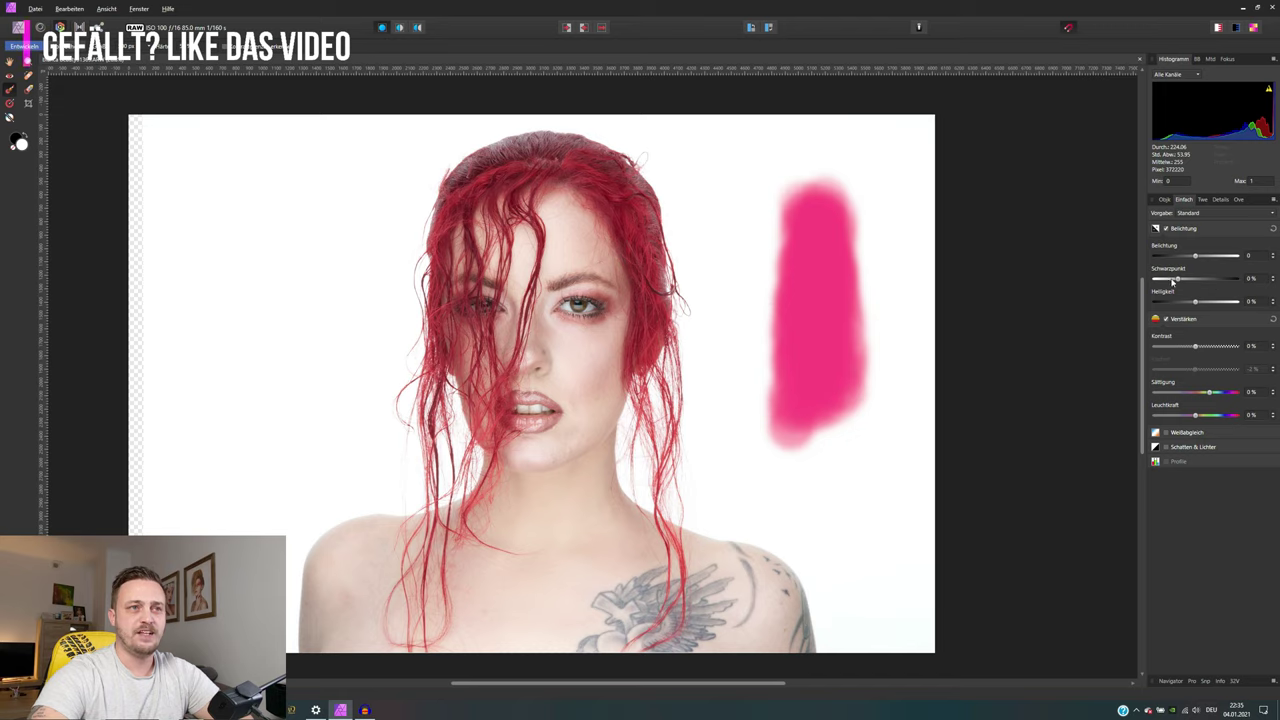
left_click_drag(1195, 256, 1124, 266)
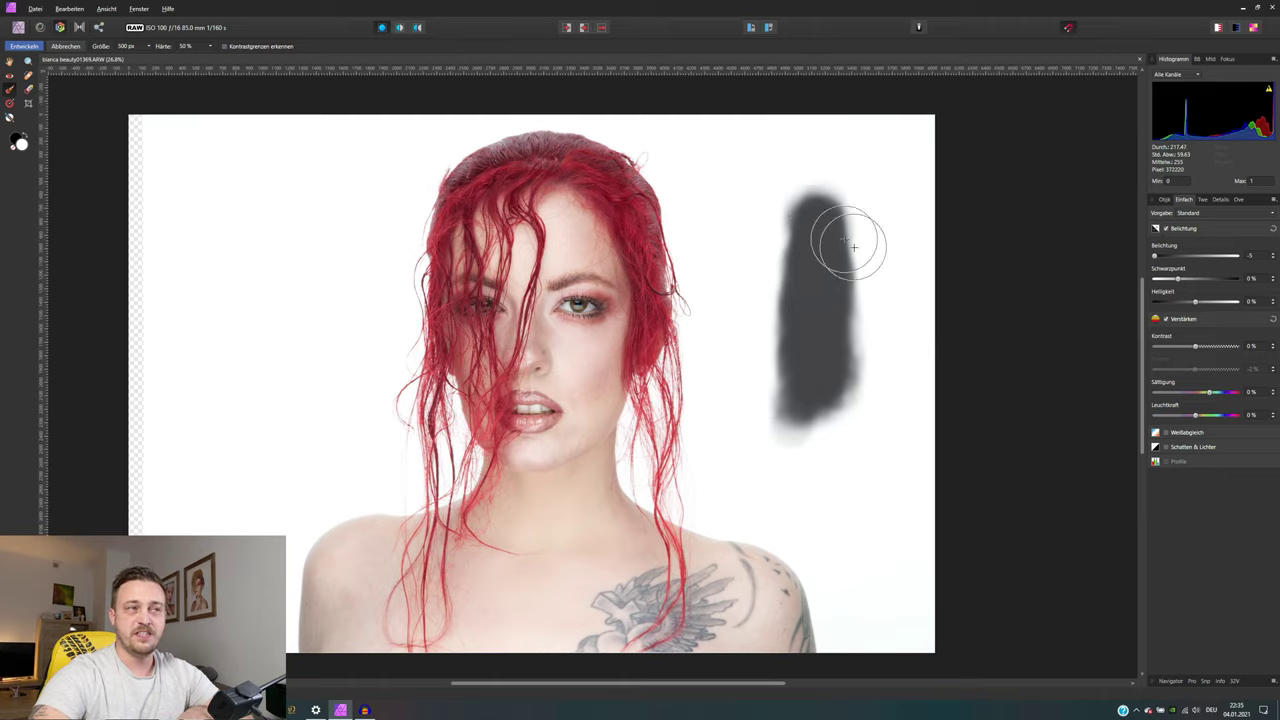
left_click(1265, 199)
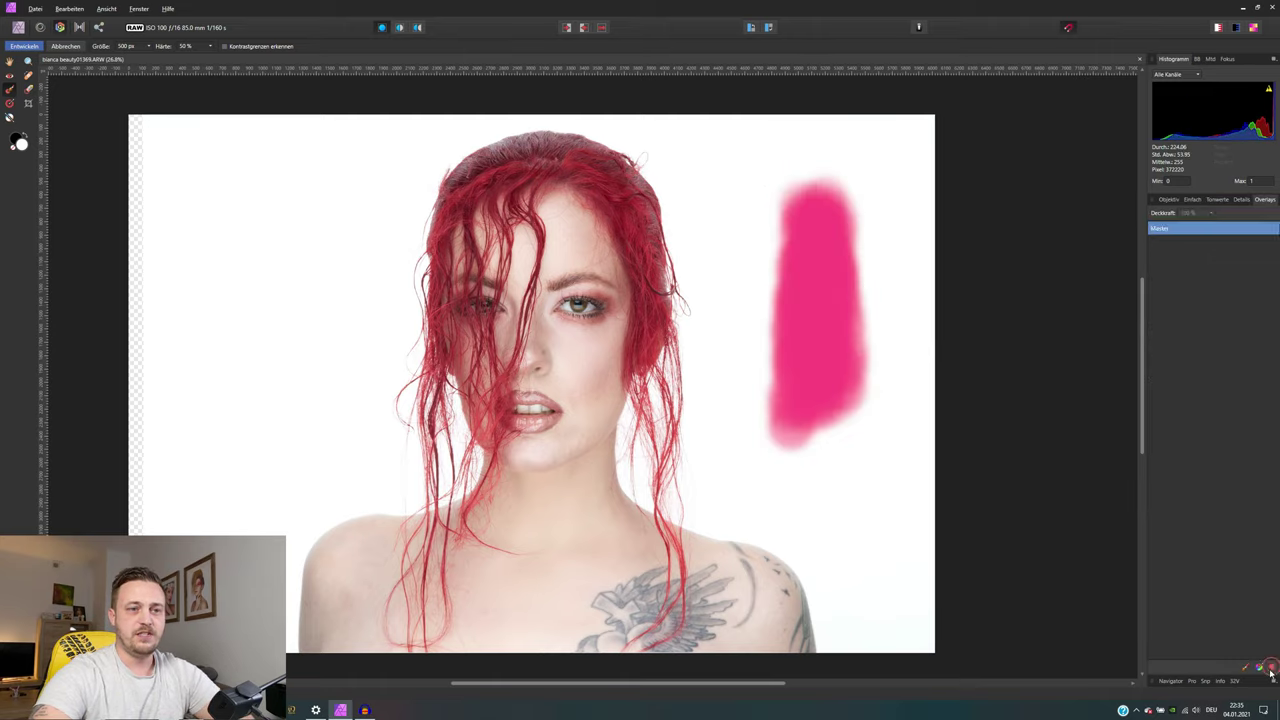
left_click(1271, 669)
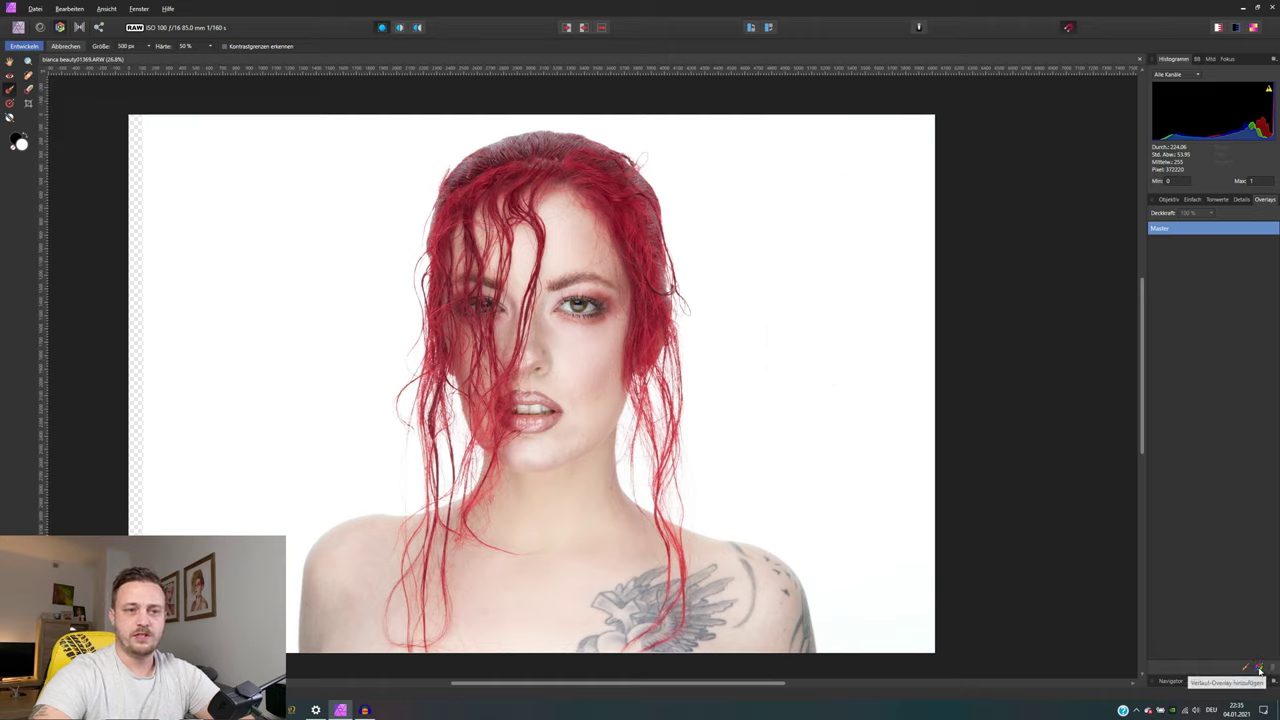
Step: Add a gradient overlay fading in from the left edge toward the centre
left_click(1259, 668)
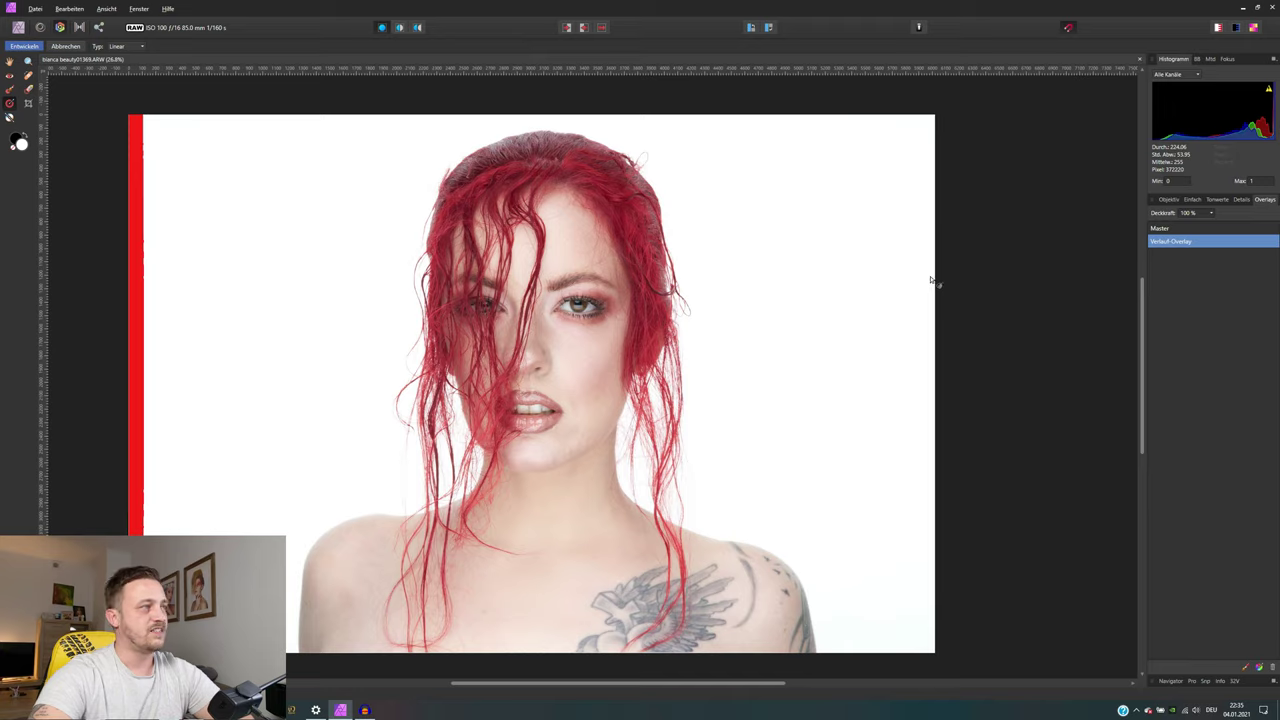
left_click_drag(930, 277, 682, 310)
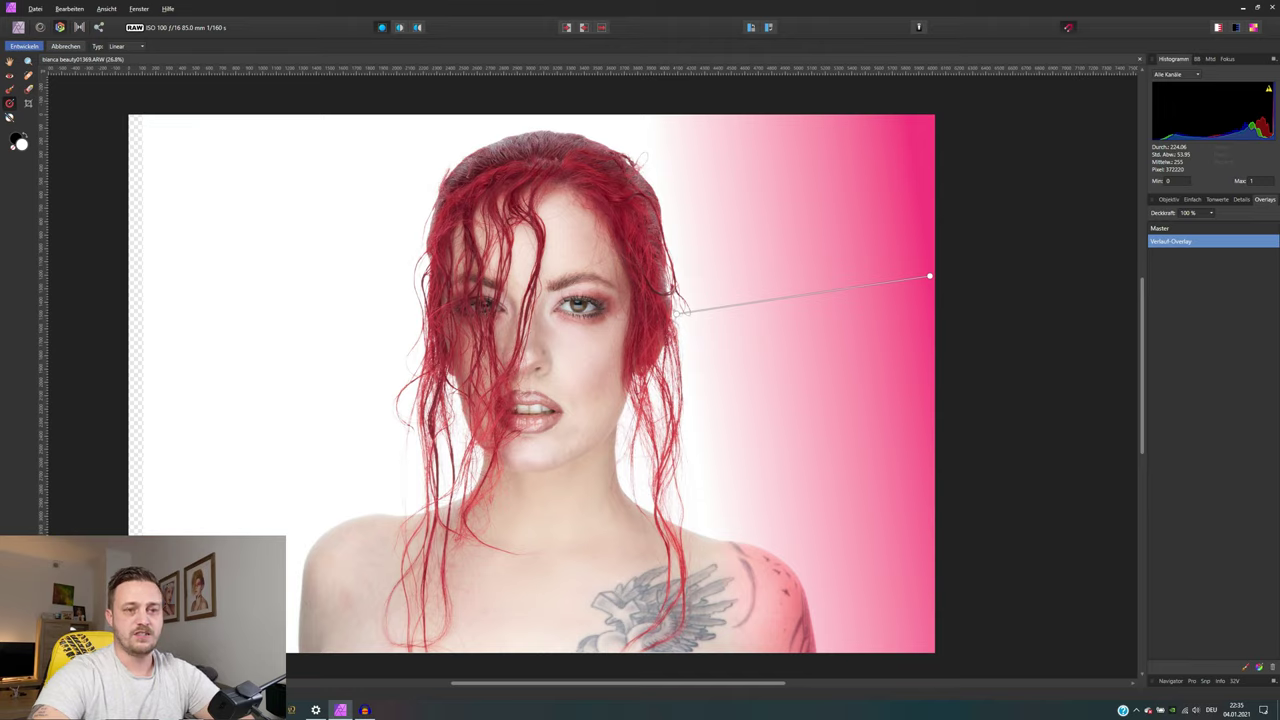
left_click(1272, 666)
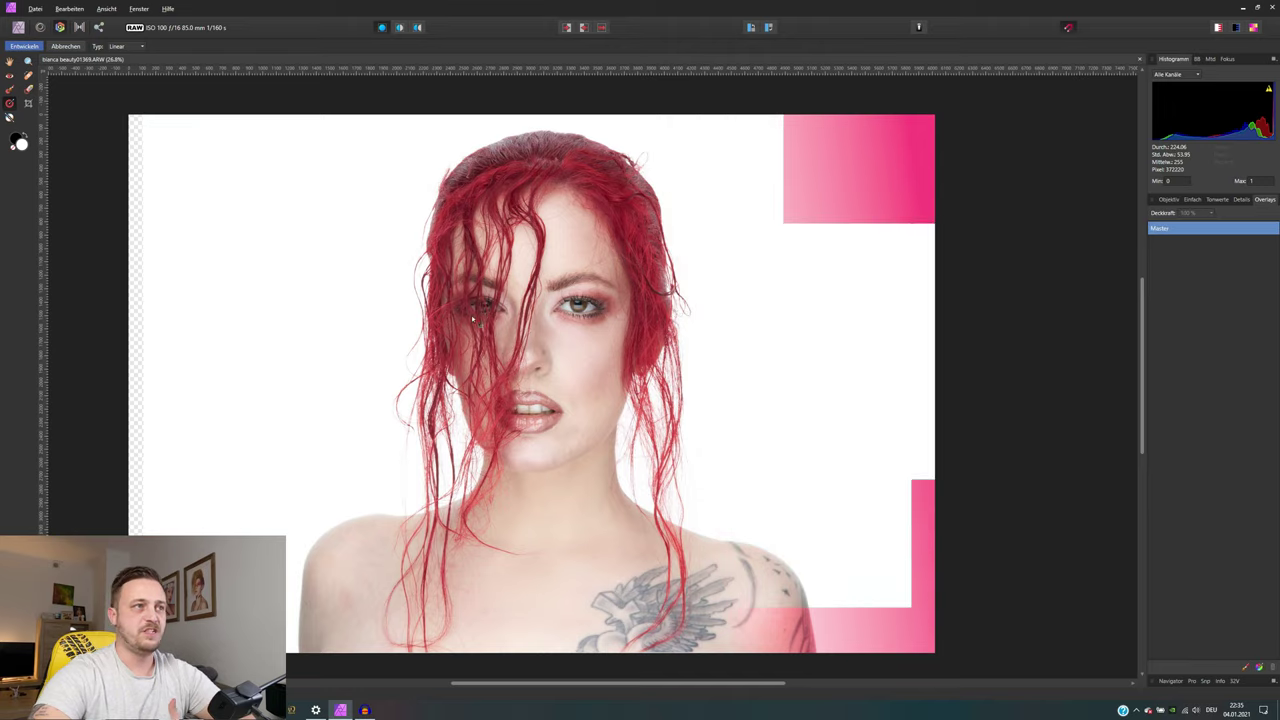
mouse_move(124, 291)
left_mouse_down()
mouse_move(269, 291)
mouse_move(265, 274)
mouse_move(173, 291)
left_mouse_up()
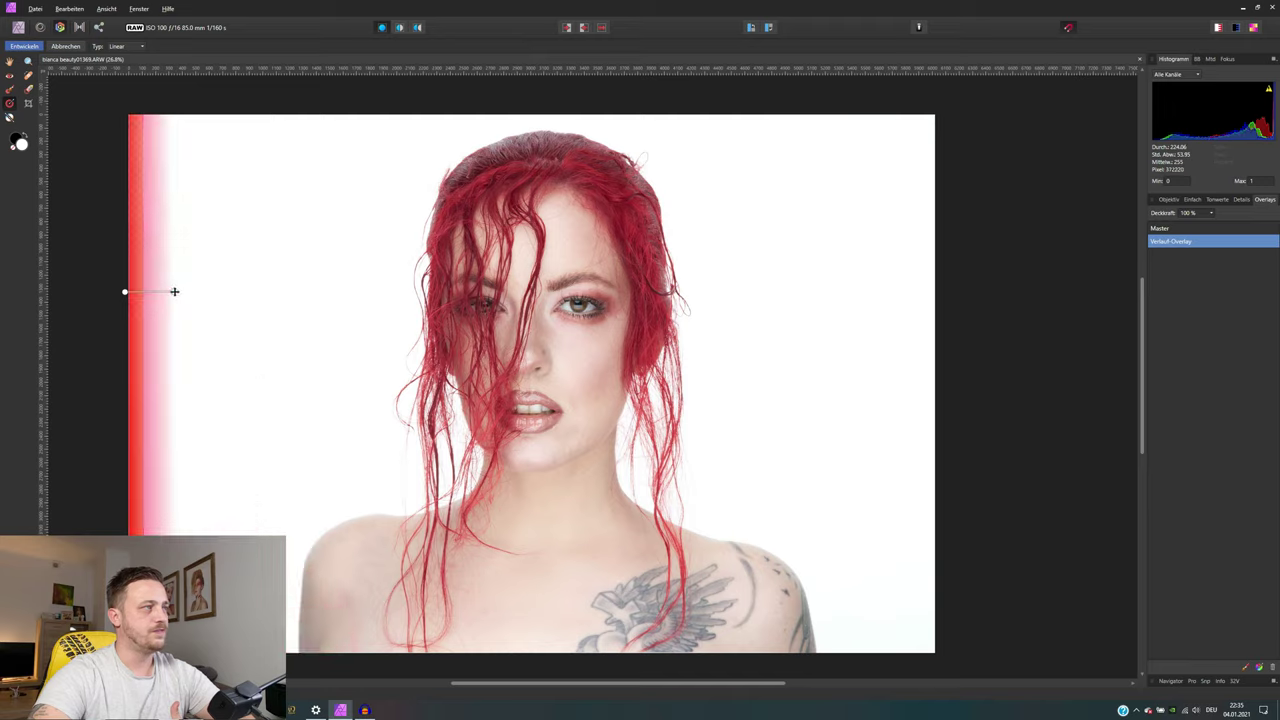
left_click_drag(174, 291, 230, 290)
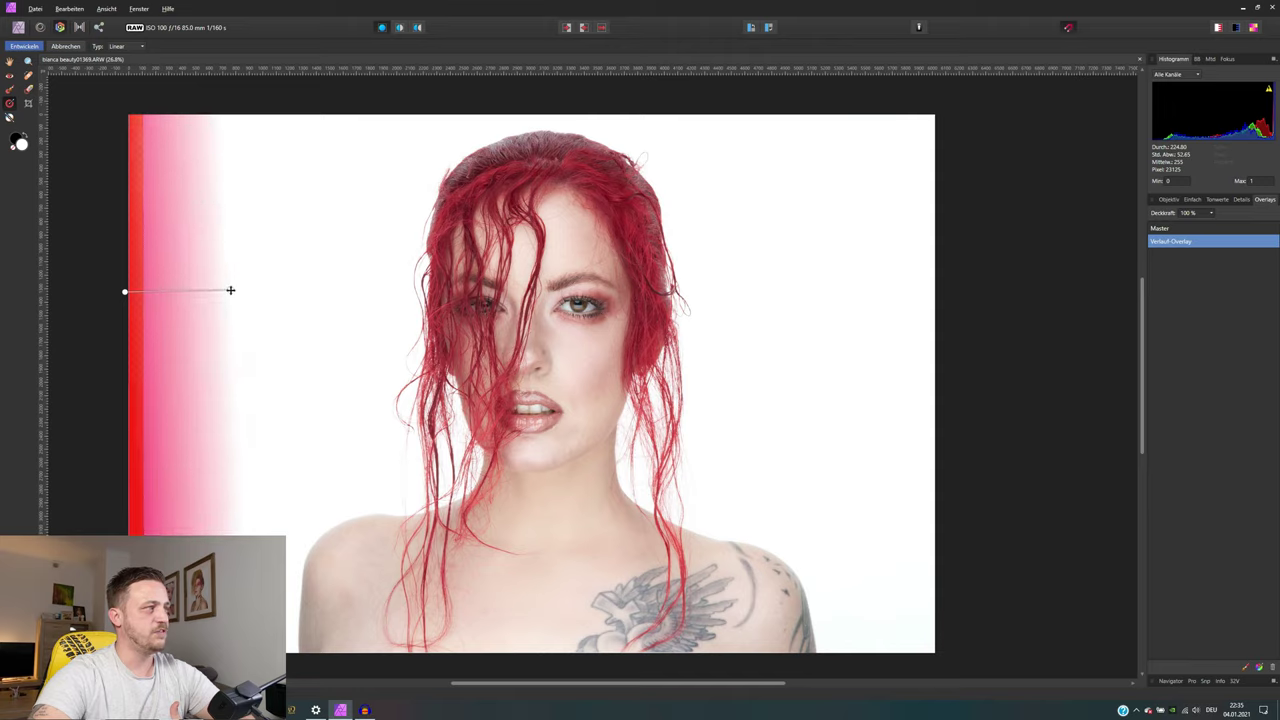
Step: Raise the gradient area's exposure and brightness to 24 %, then show a before/after split view
left_click(1191, 199)
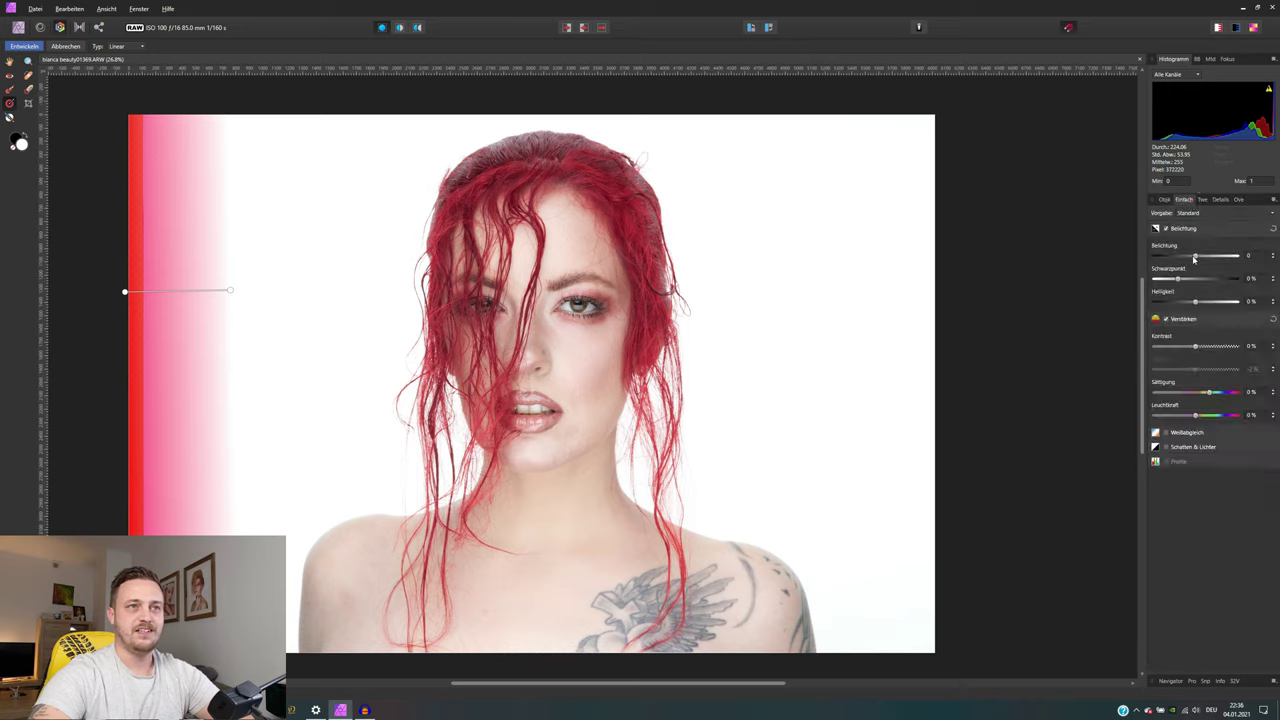
left_click_drag(1196, 257, 1204, 256)
left_click_drag(1196, 301, 1237, 308)
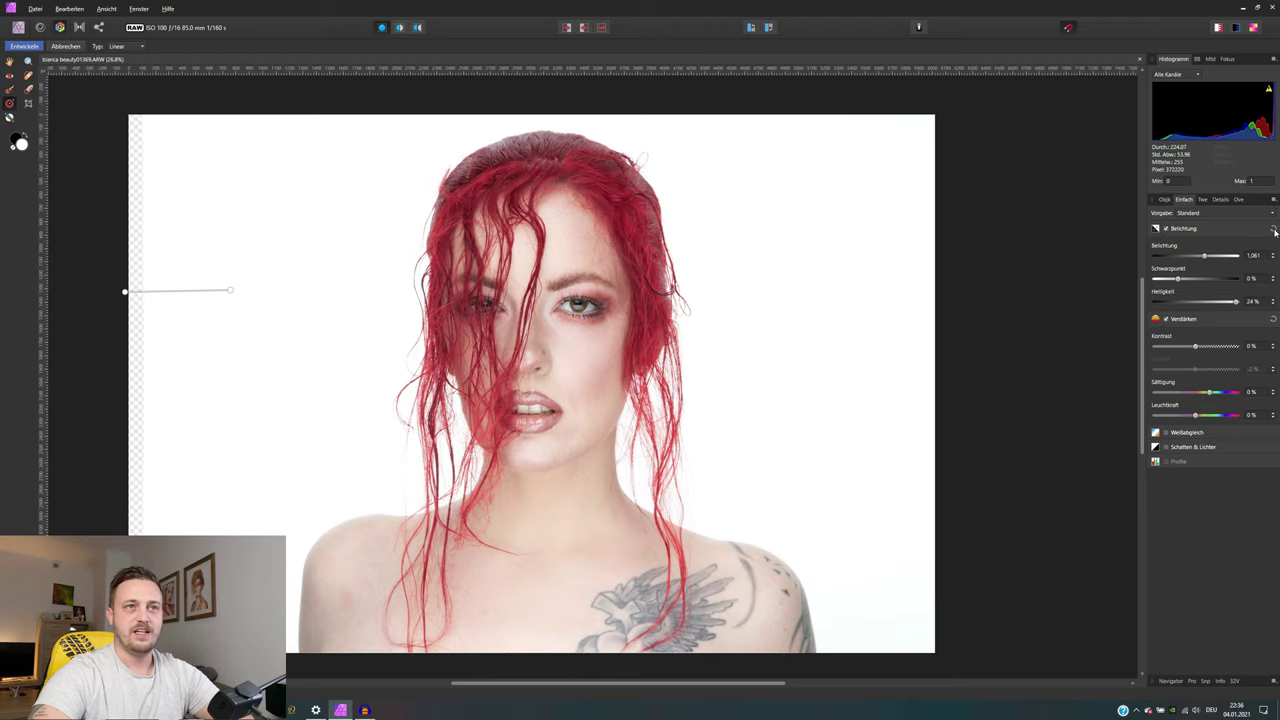
left_click(1238, 199)
left_click(417, 27)
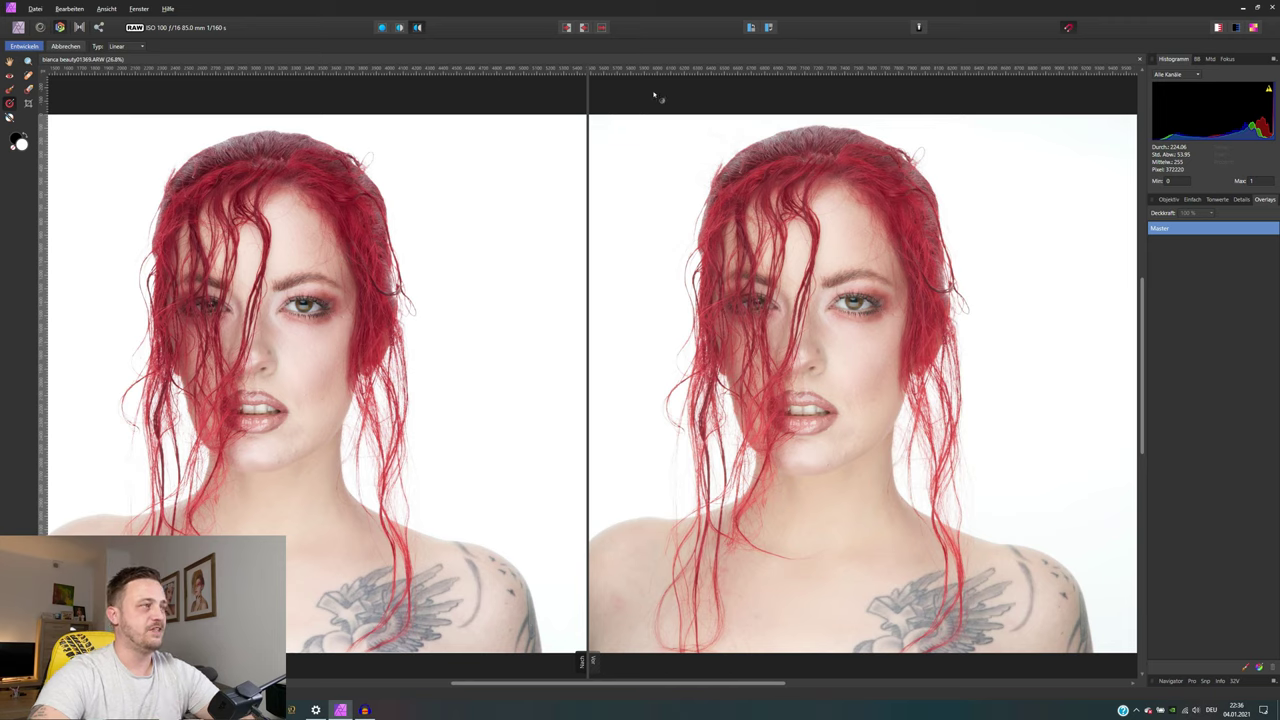
Step: Leave the before/after comparison and return to the single full view of the developed portrait
left_click(601, 28)
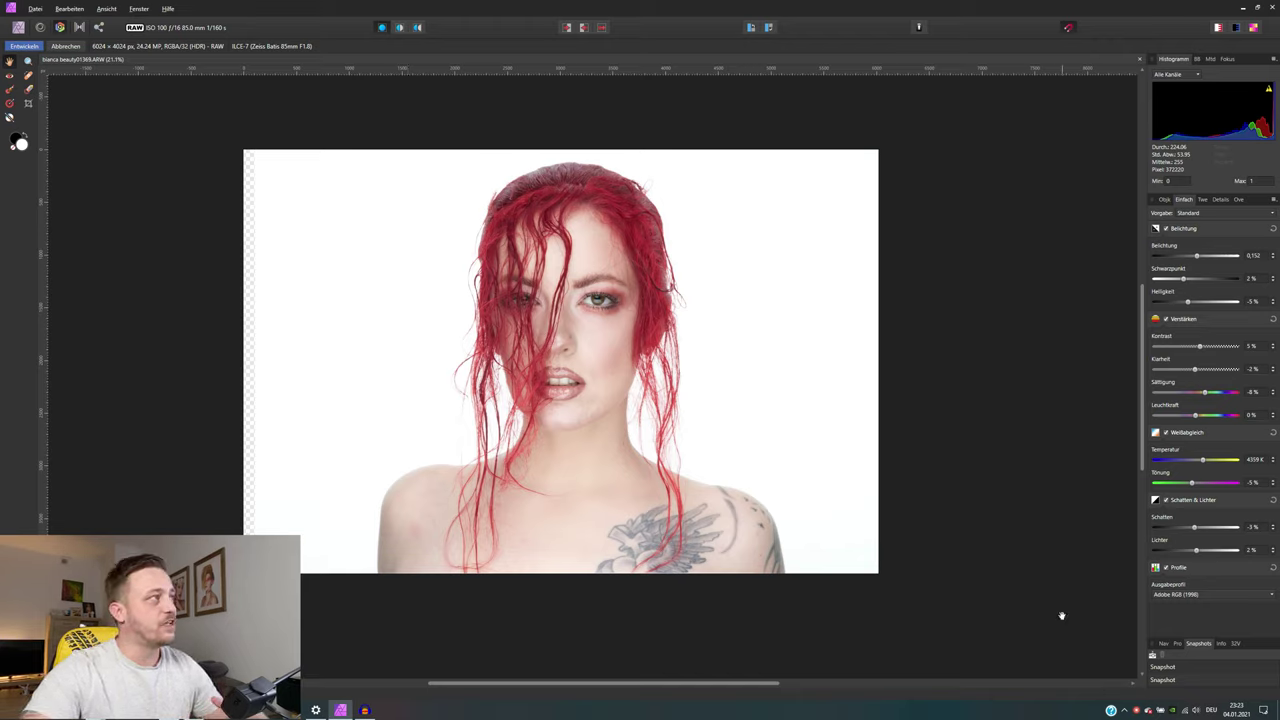
Step: Select the Blemish Removal tool and zoom to 100% on the mouth and cheeks with the Navigator
left_click(28, 75)
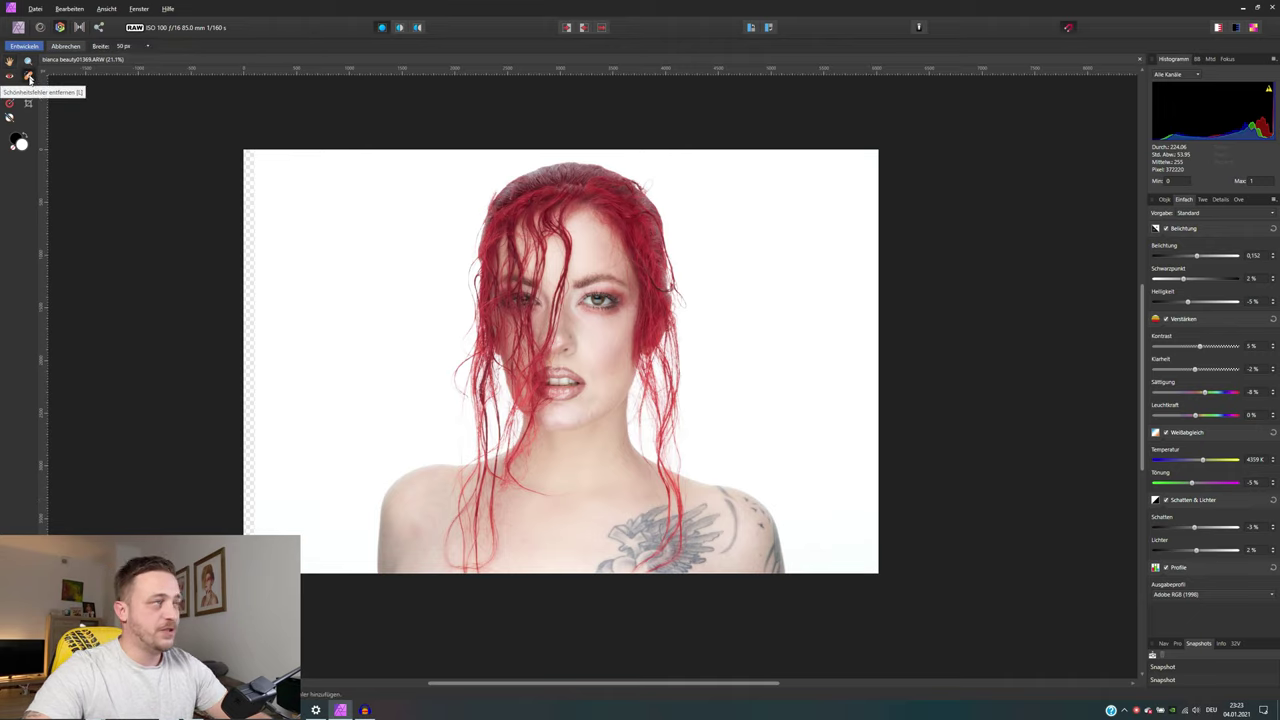
left_click(1162, 644)
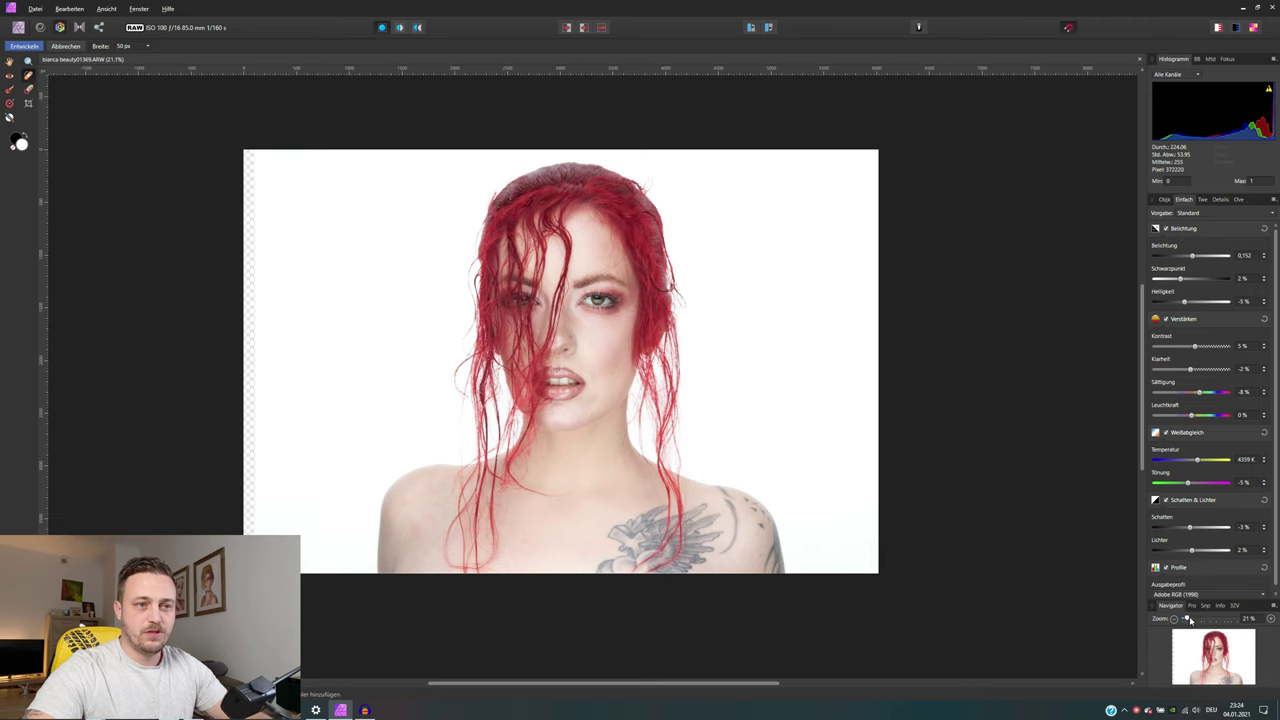
left_click_drag(1186, 619, 1214, 621)
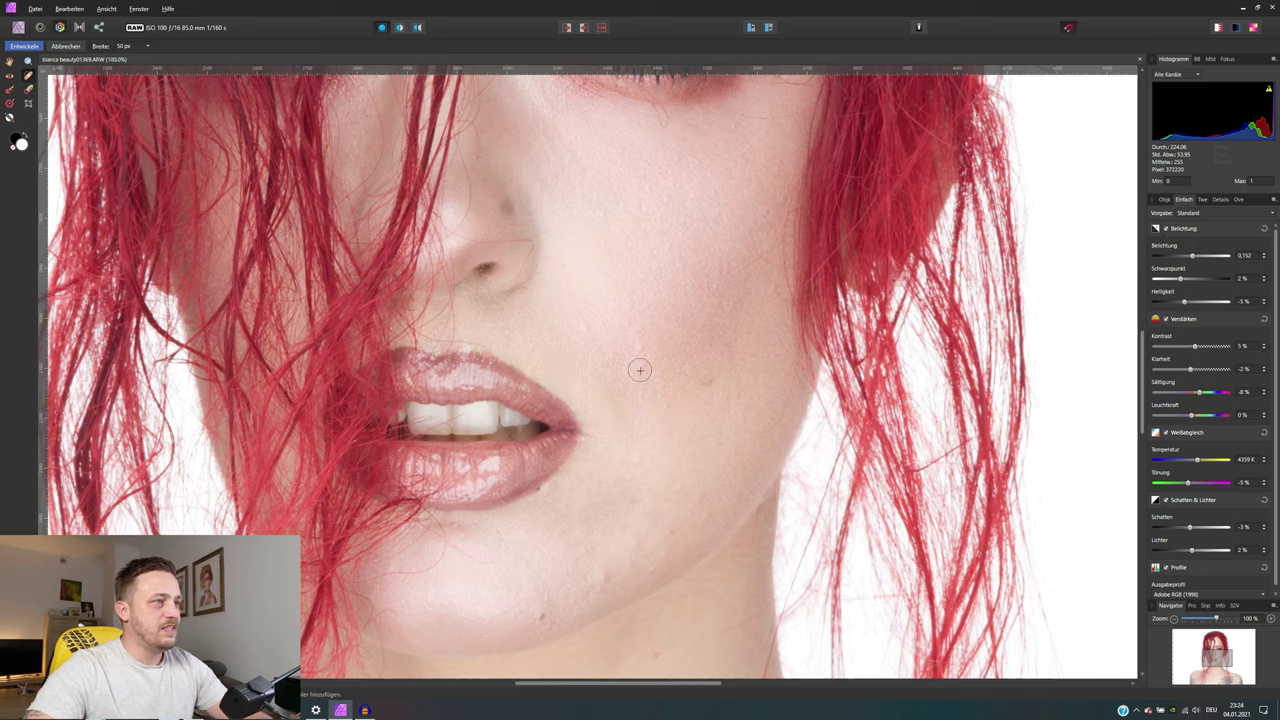
Step: Heal four blemishes on the cheek beside the mouth, moving one repair source to cleaner skin
left_click(641, 369)
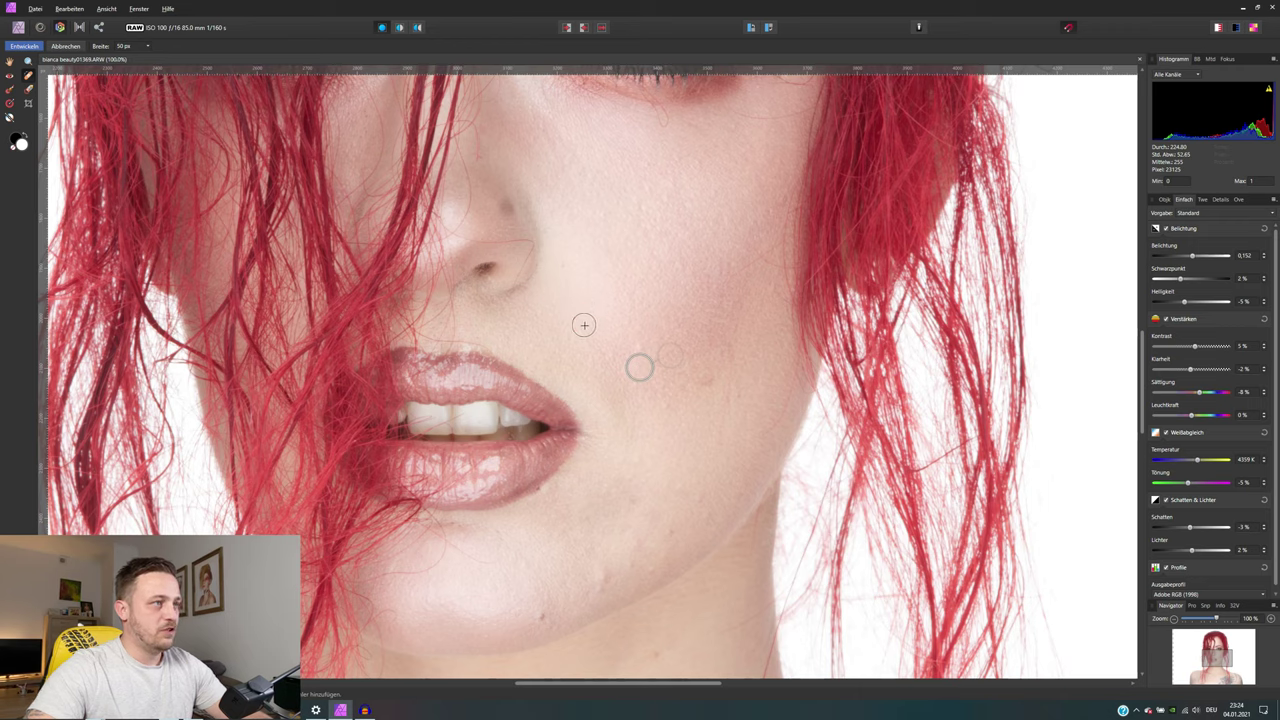
left_click(584, 324)
left_click_drag(630, 331, 614, 315)
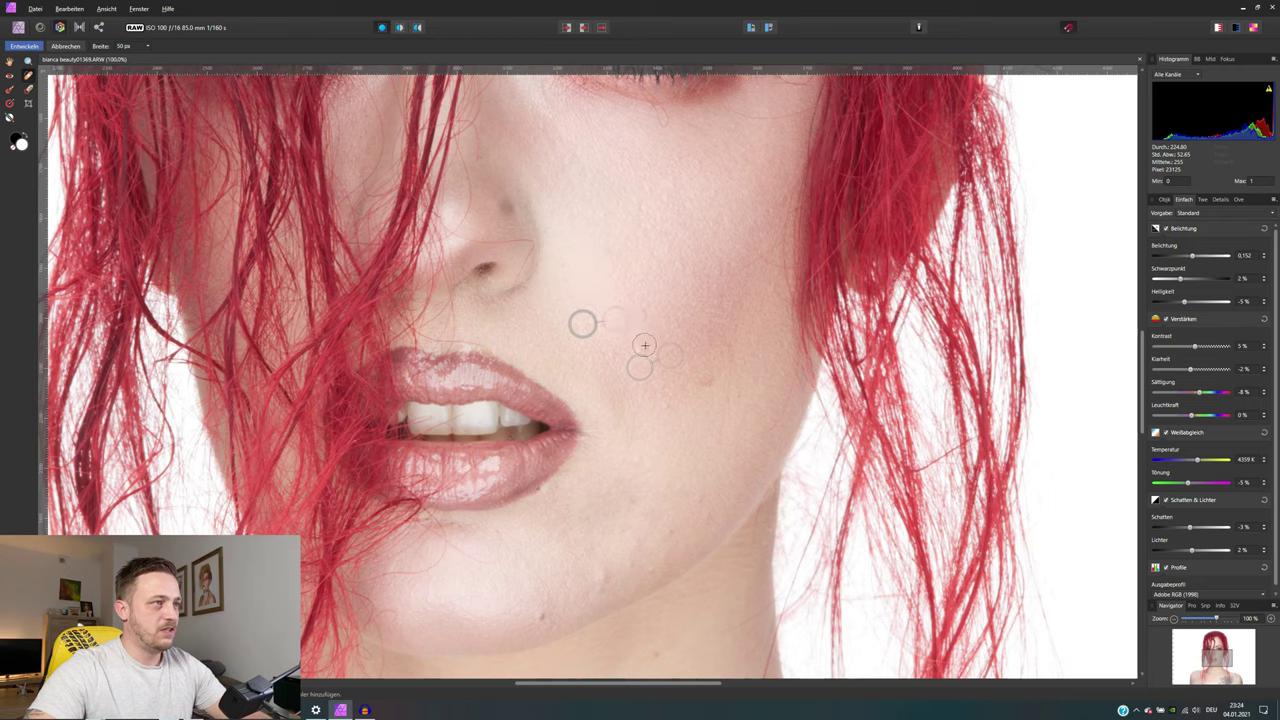
left_click_drag(651, 330, 659, 324)
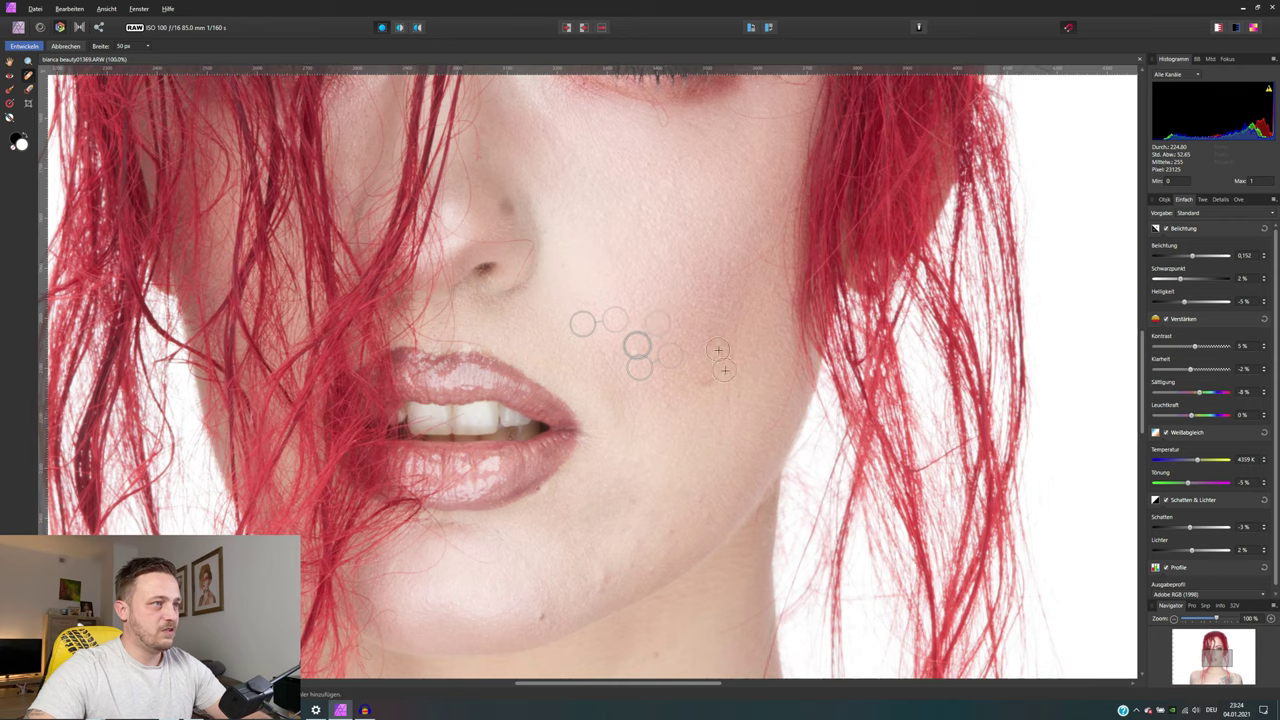
left_click(707, 381)
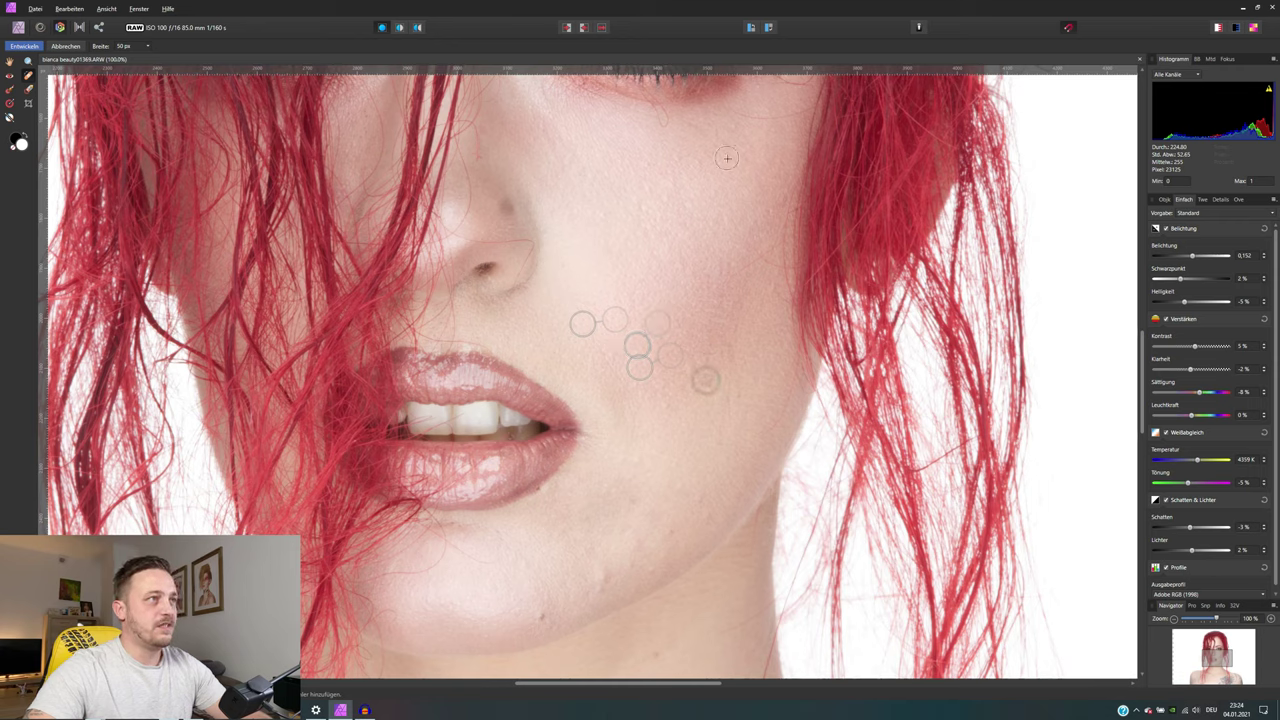
Step: Delete an unwanted under-eye repair, then heal two chin spots and one cheek spot
left_click_drag(663, 121, 617, 129)
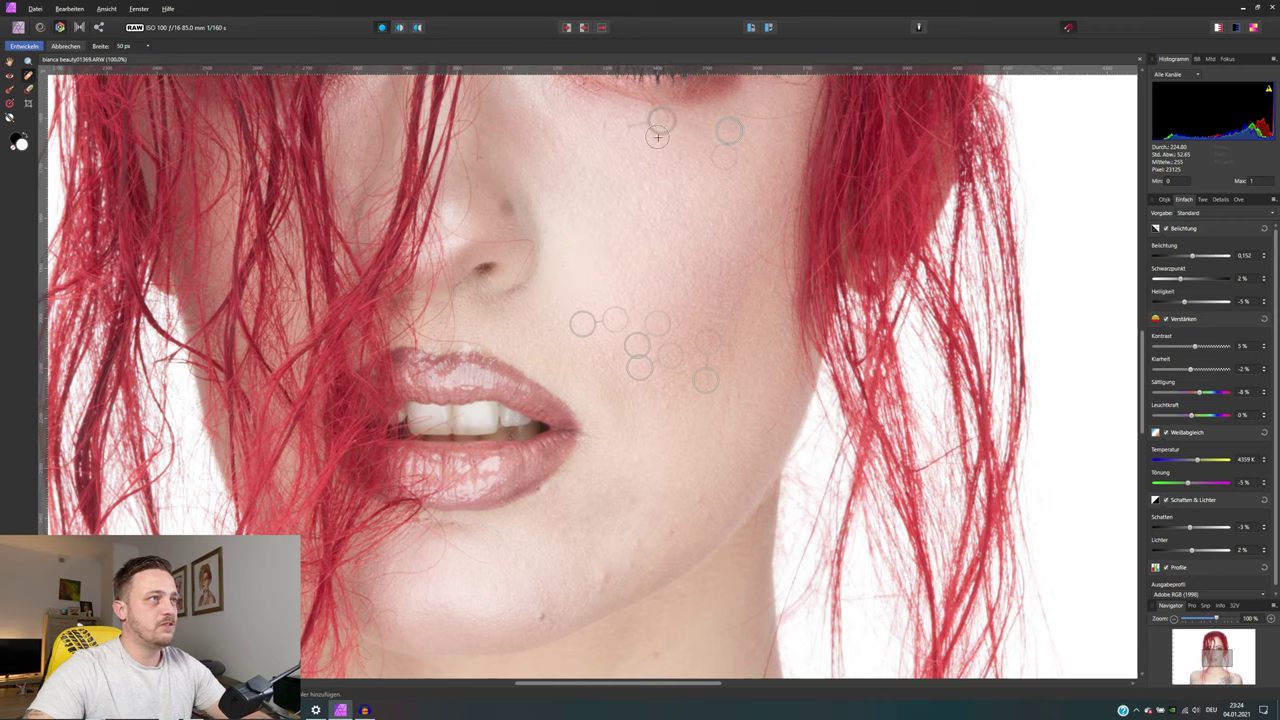
left_click(660, 122)
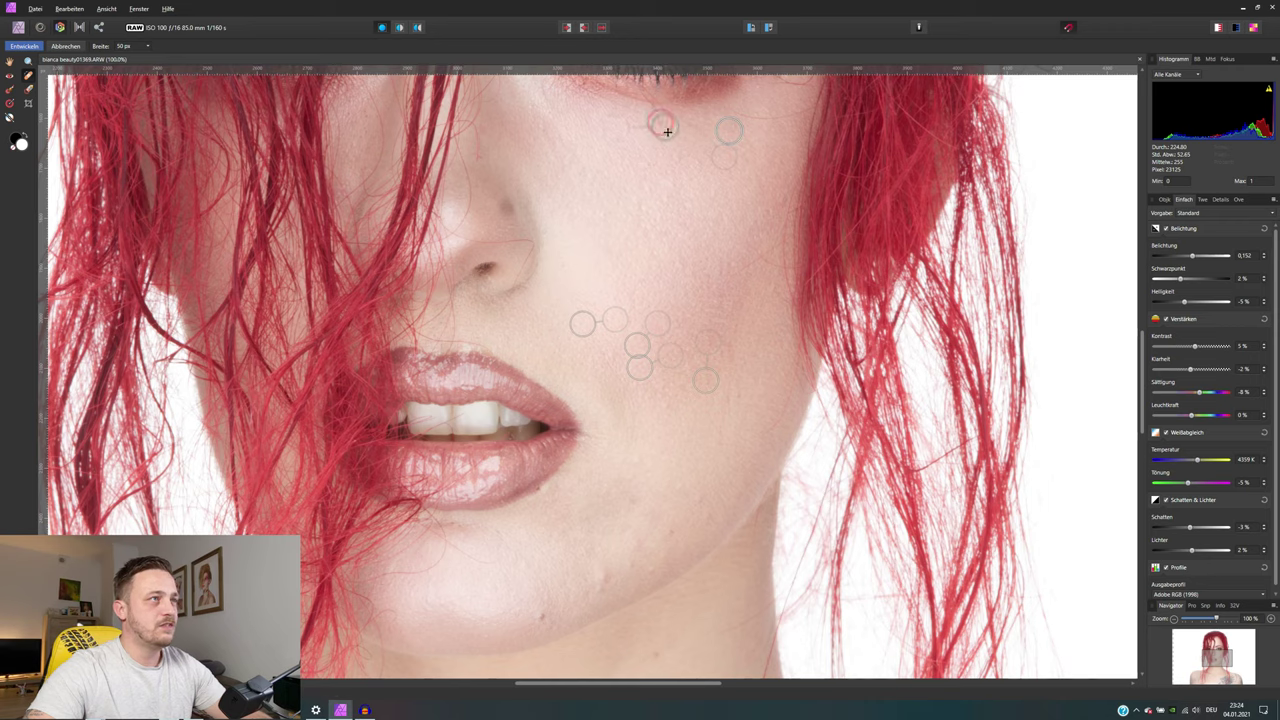
left_click(623, 127)
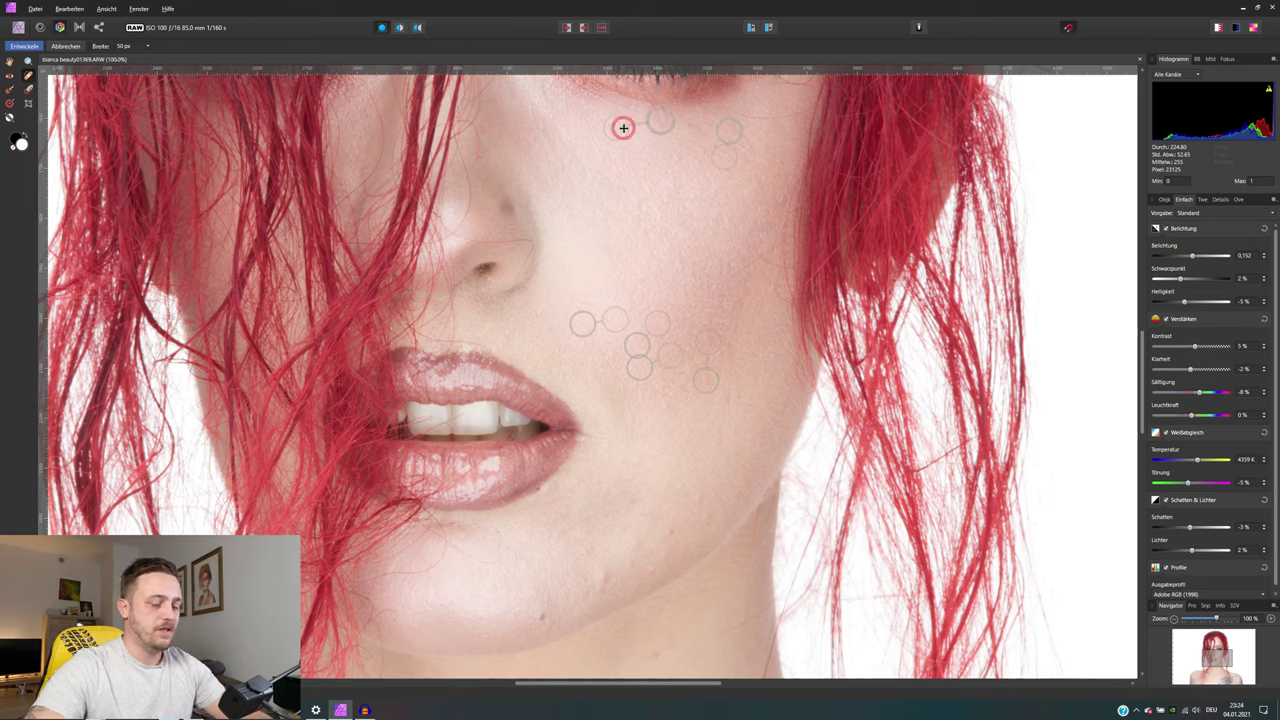
key("Delete")
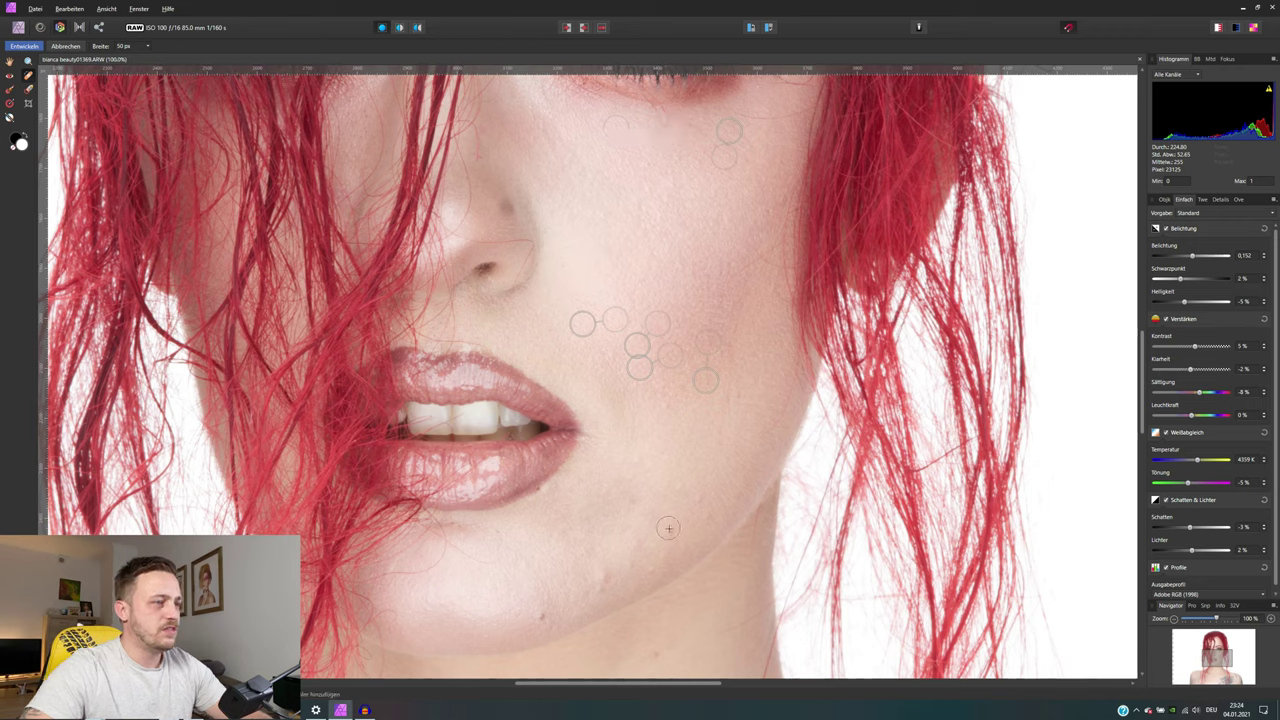
left_click(634, 501)
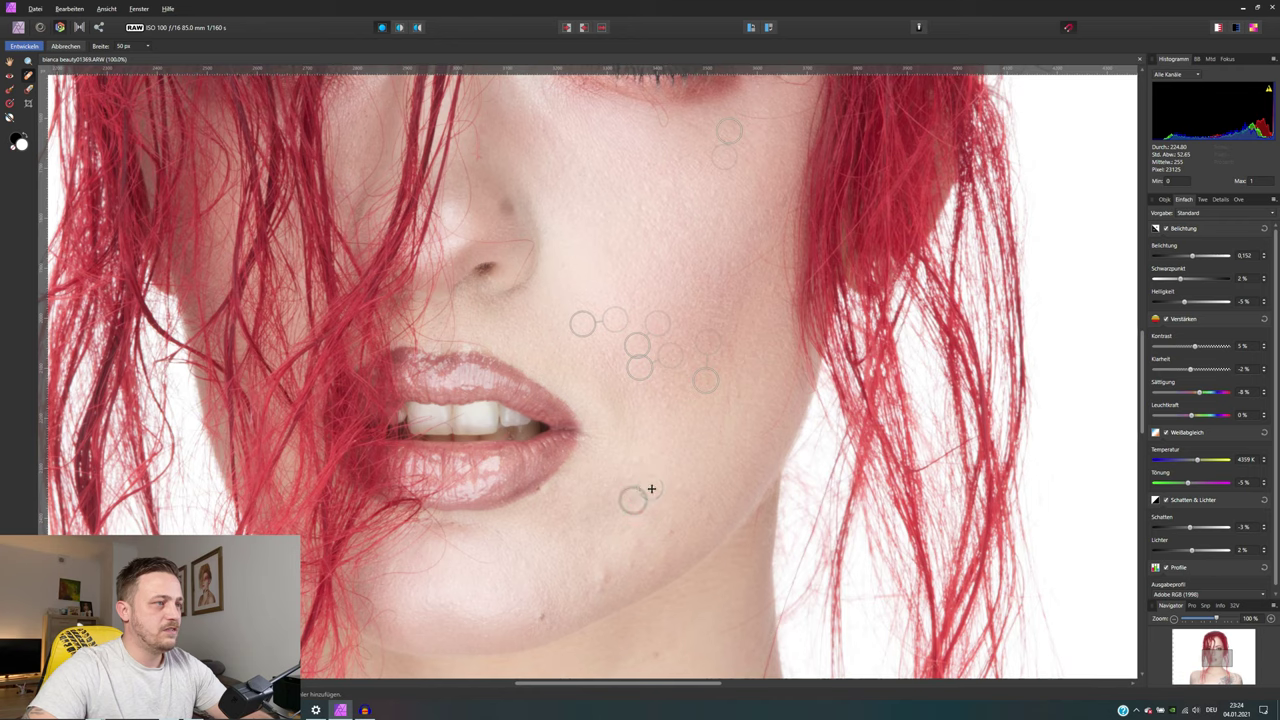
left_click(661, 408)
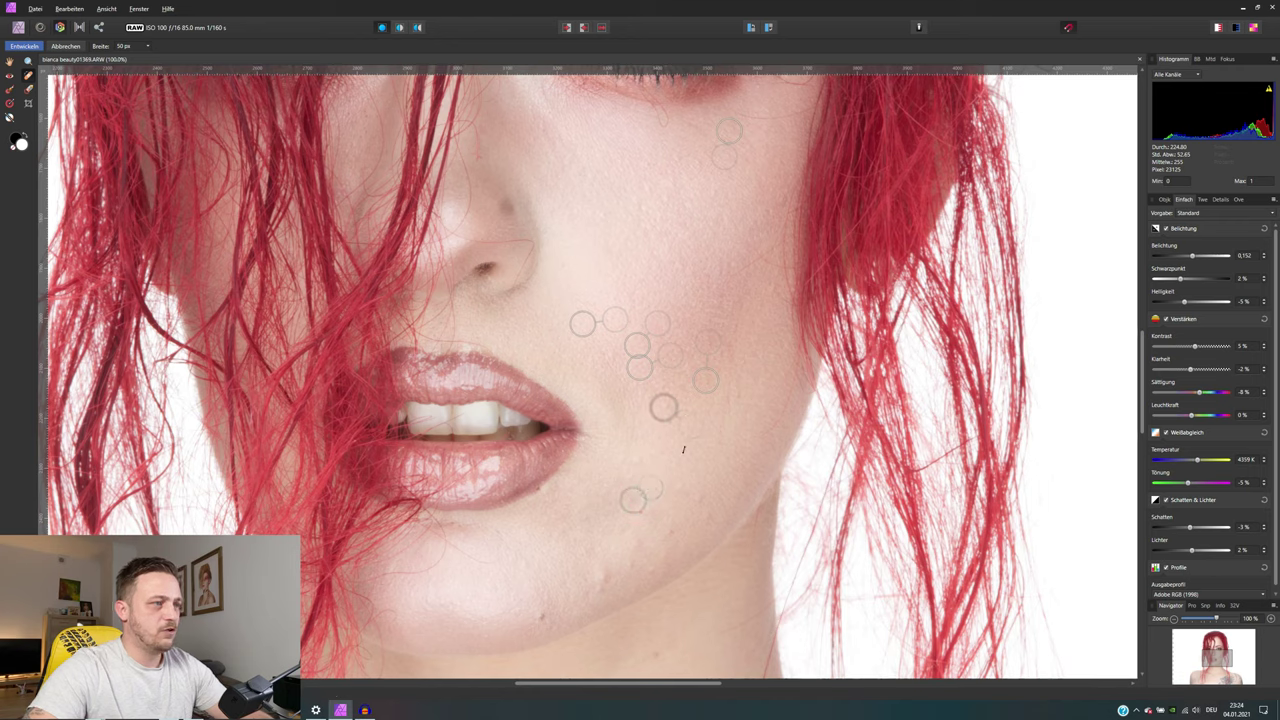
left_click(606, 572)
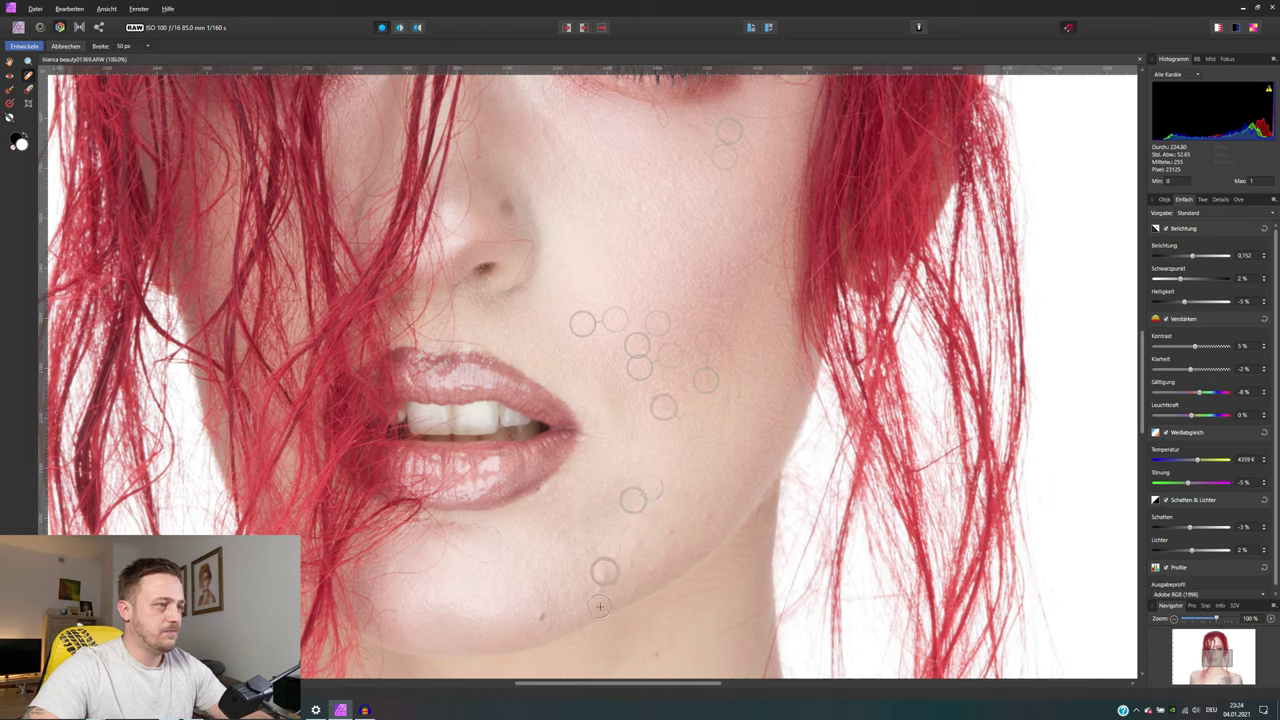
Step: Heal about eleven spots across the chin and lower cheek
left_click(600, 589)
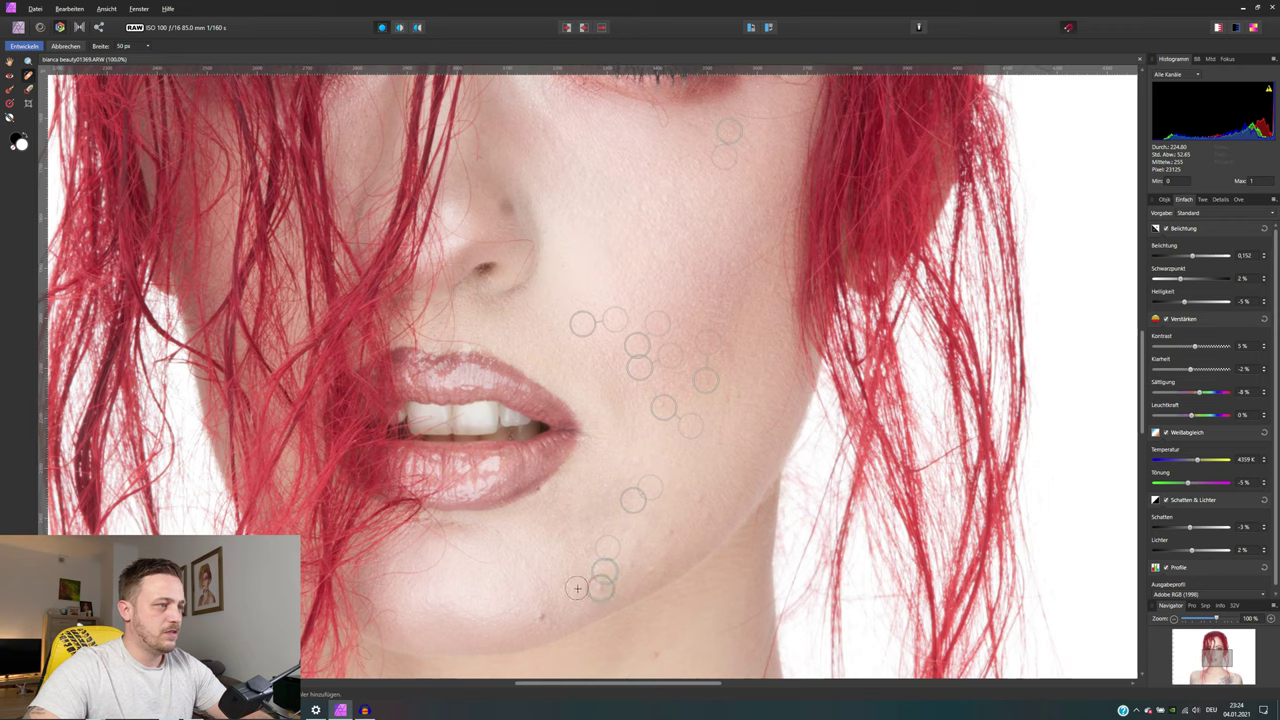
left_click(650, 571)
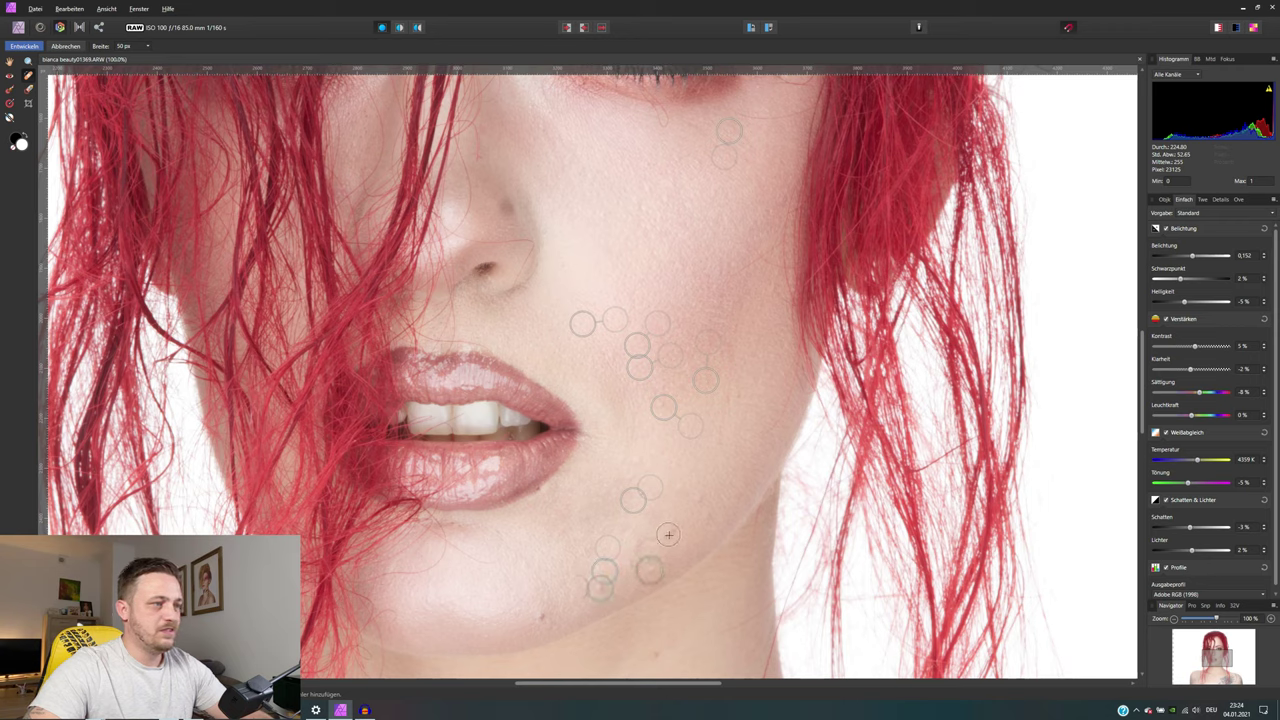
left_click(667, 534)
left_click(679, 488)
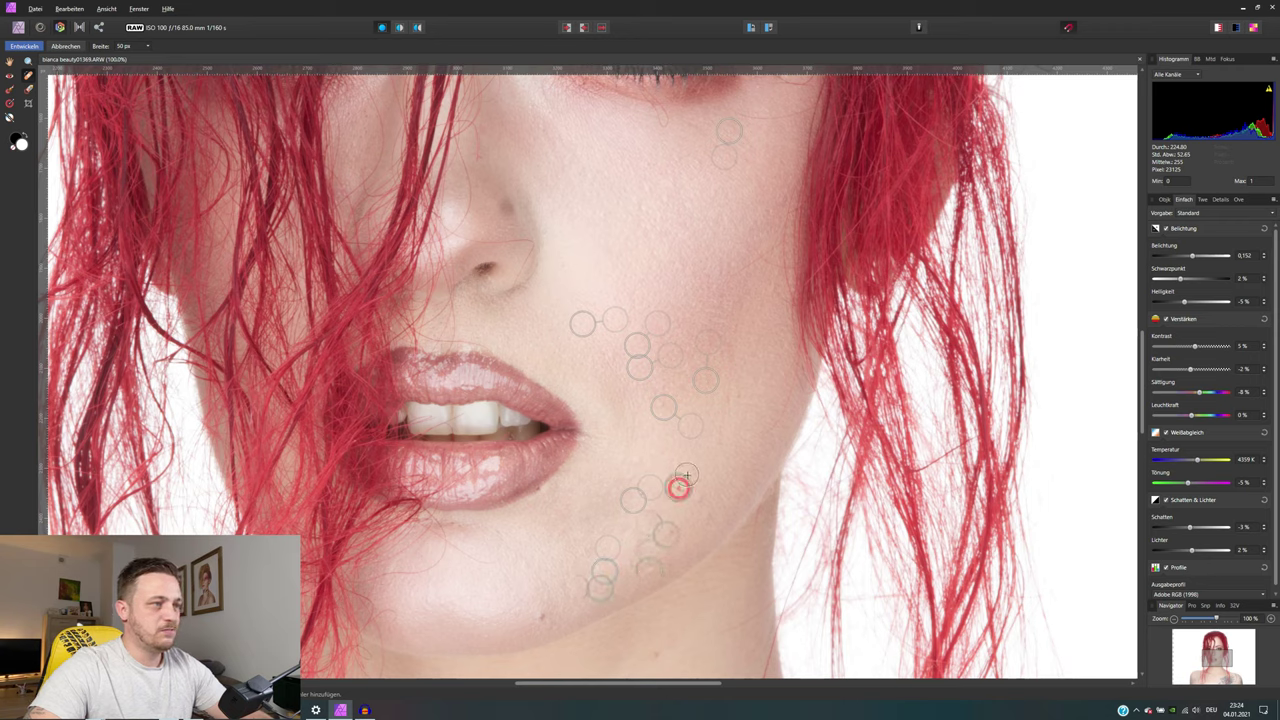
left_click(702, 498)
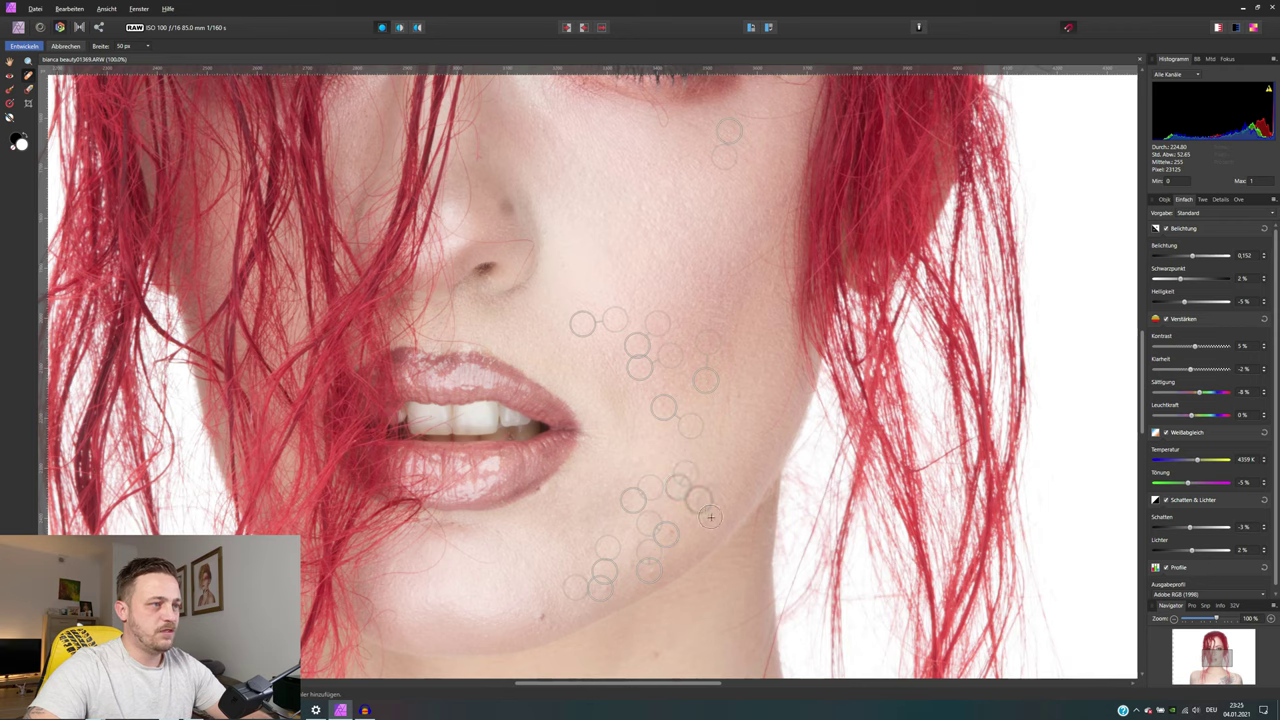
left_click(710, 516)
left_click(694, 499)
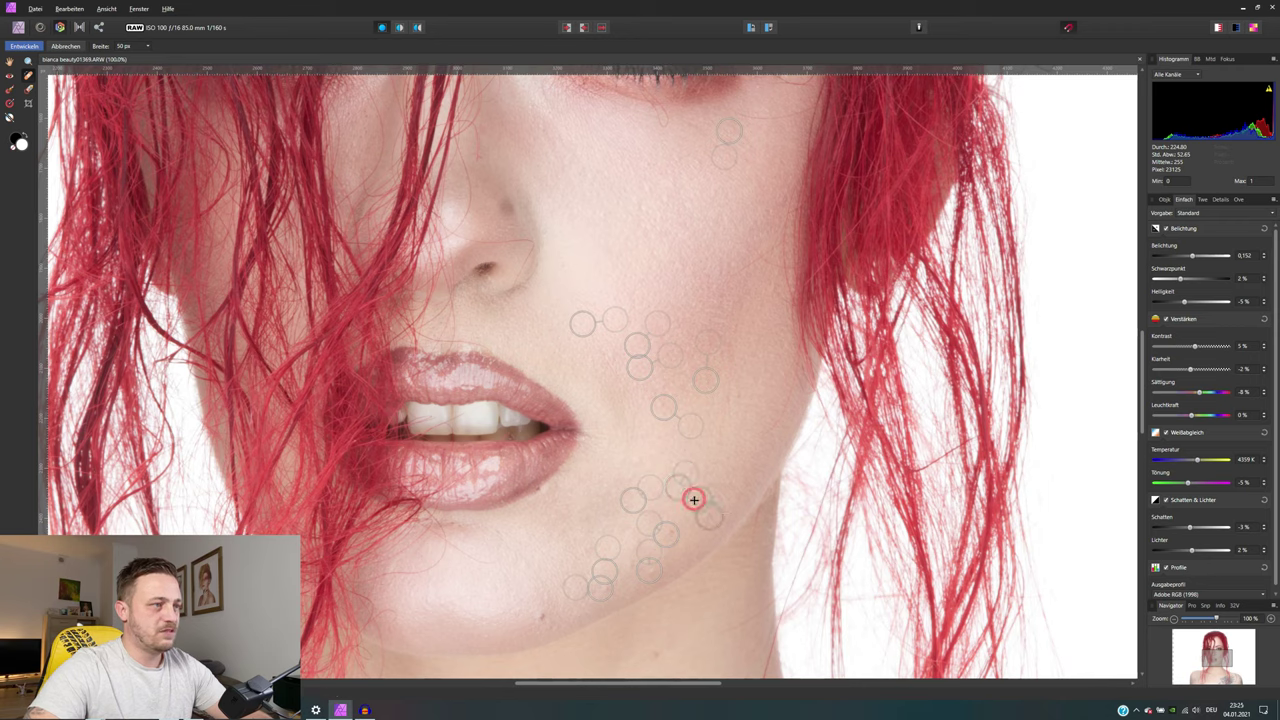
left_click(638, 462)
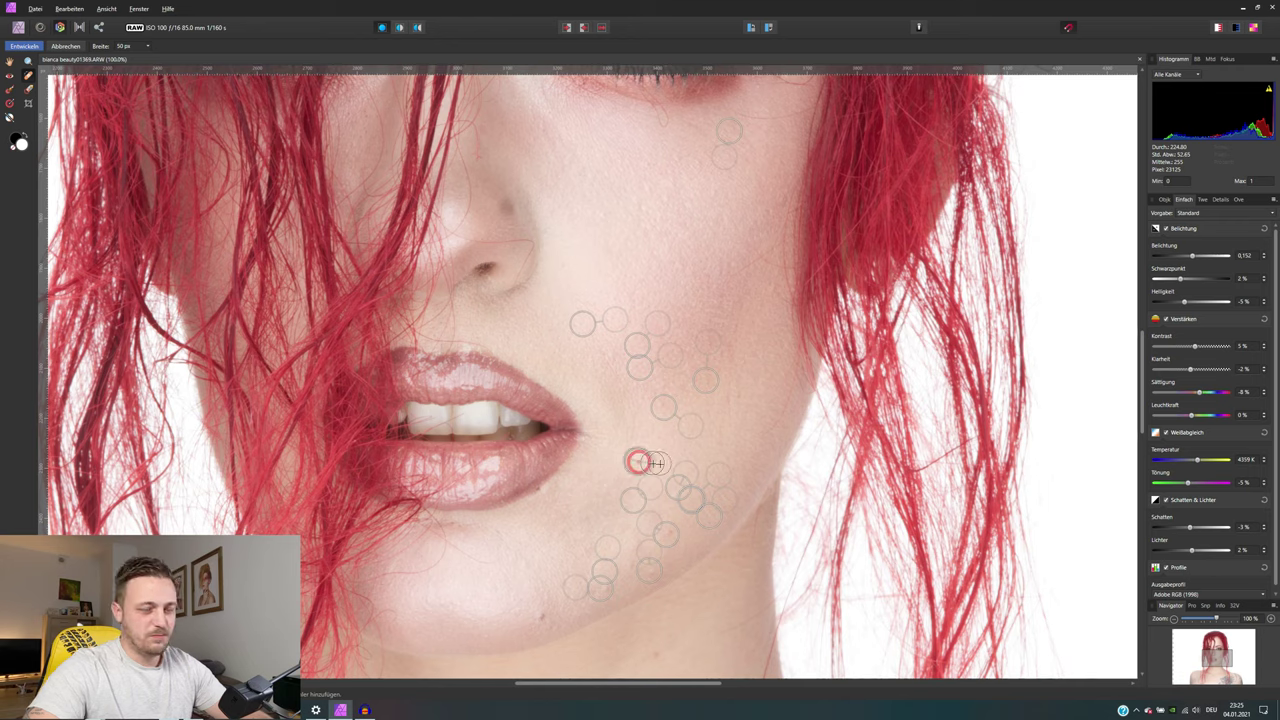
left_click(542, 615)
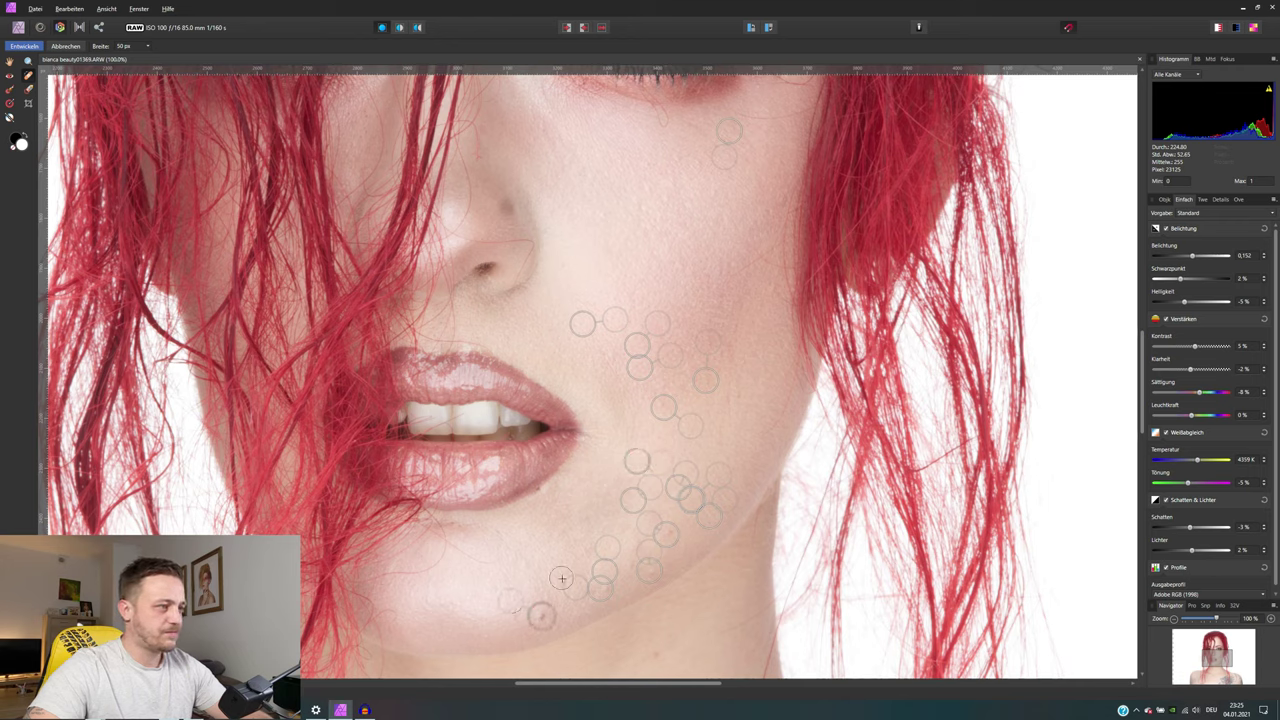
left_click(544, 594)
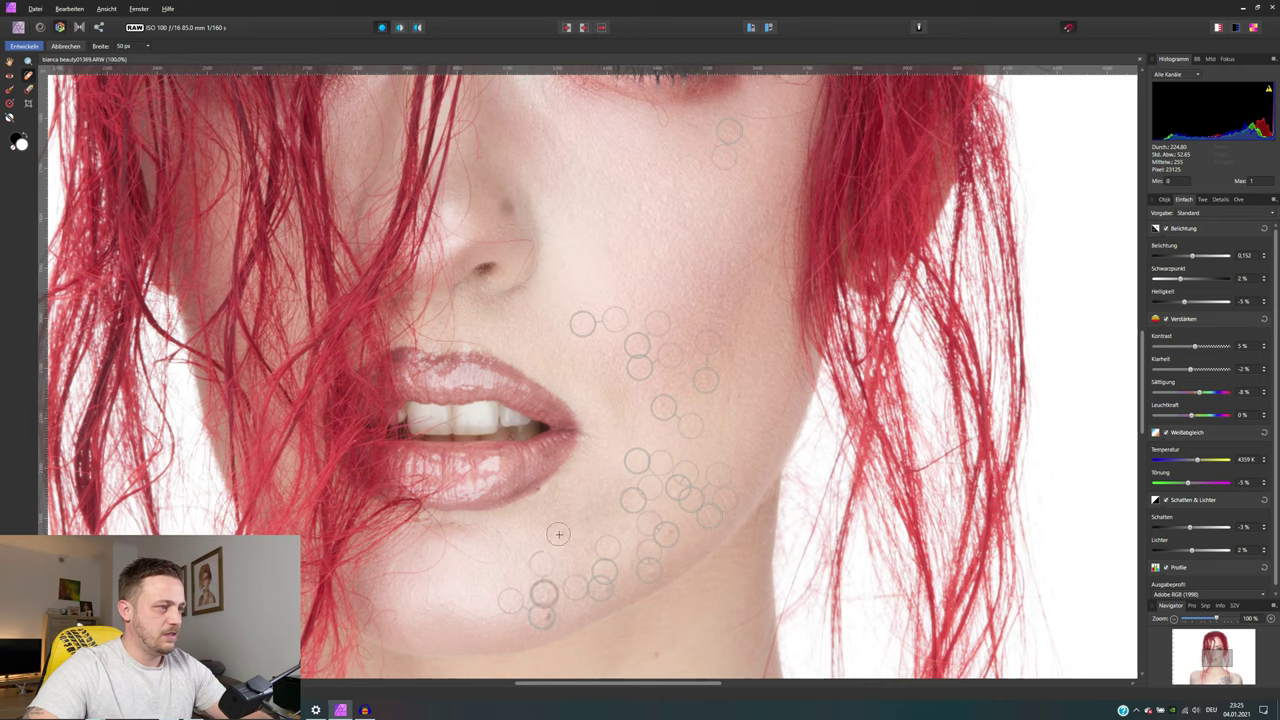
left_click(559, 529)
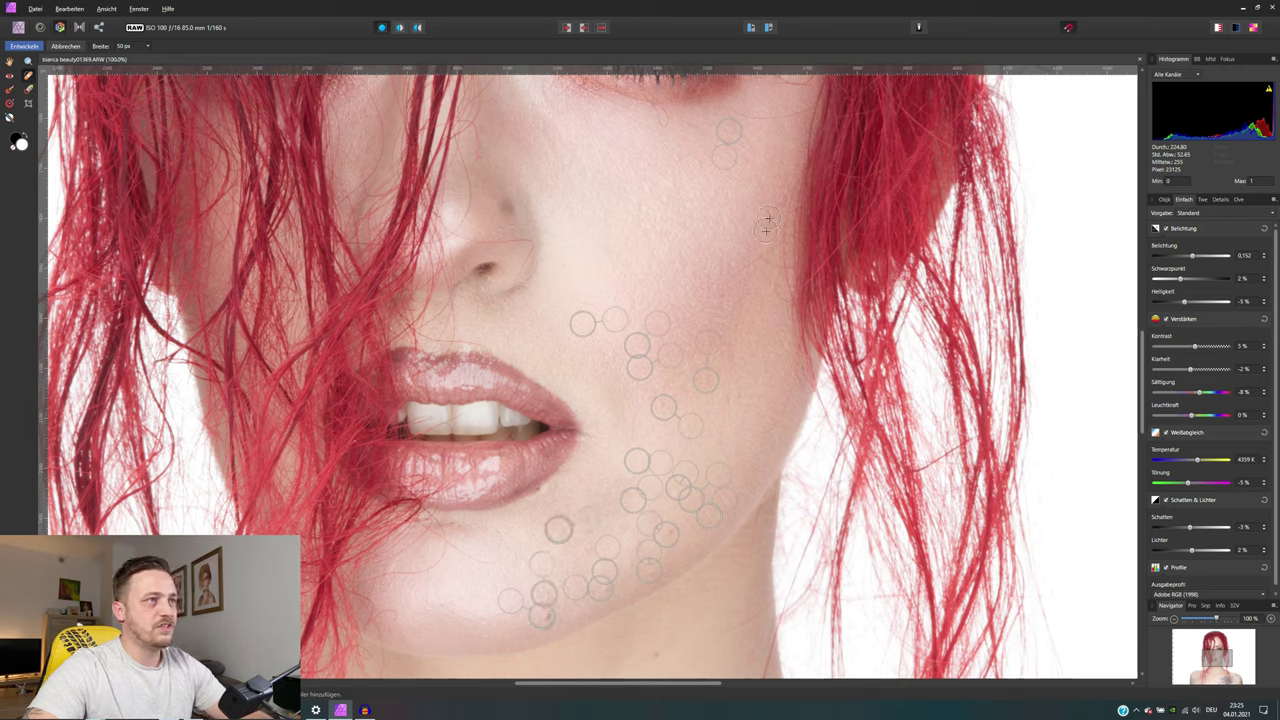
Step: Heal spots on the upper cheek near the hair and beside the nose, then scroll down
left_click(762, 216)
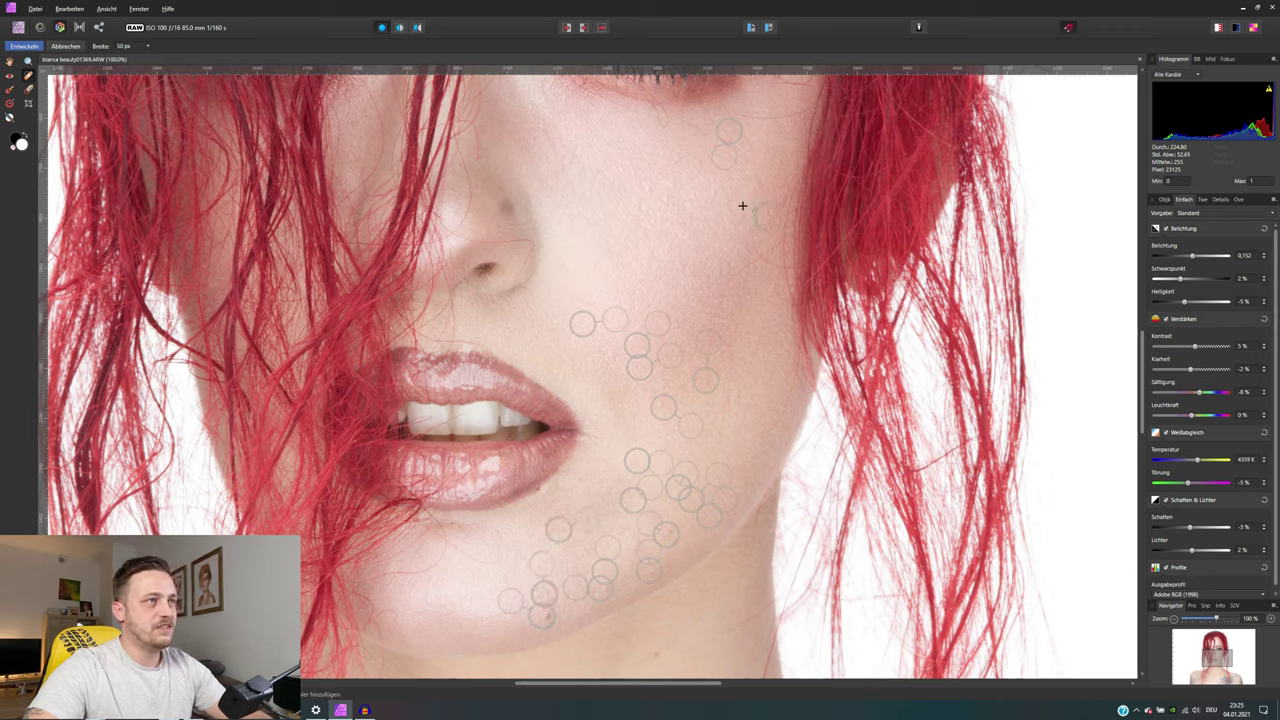
left_click(779, 196)
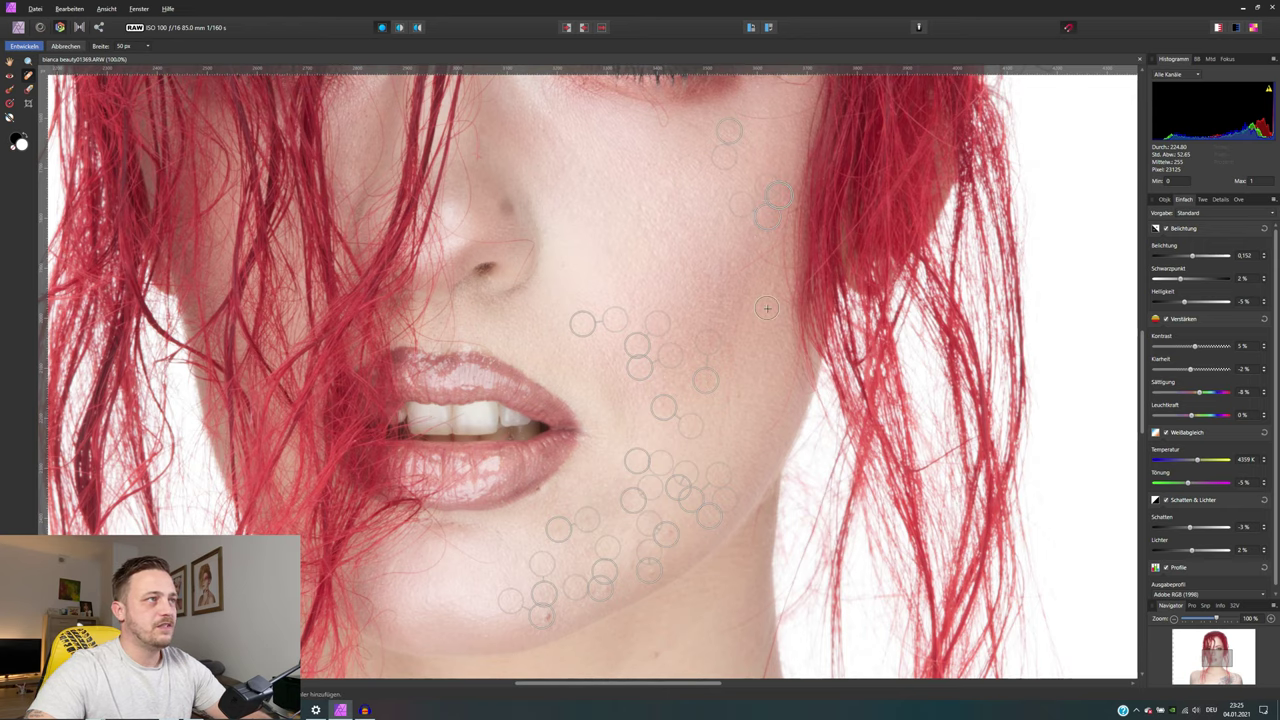
scroll(640, 260, "up", 1)
left_click(506, 221)
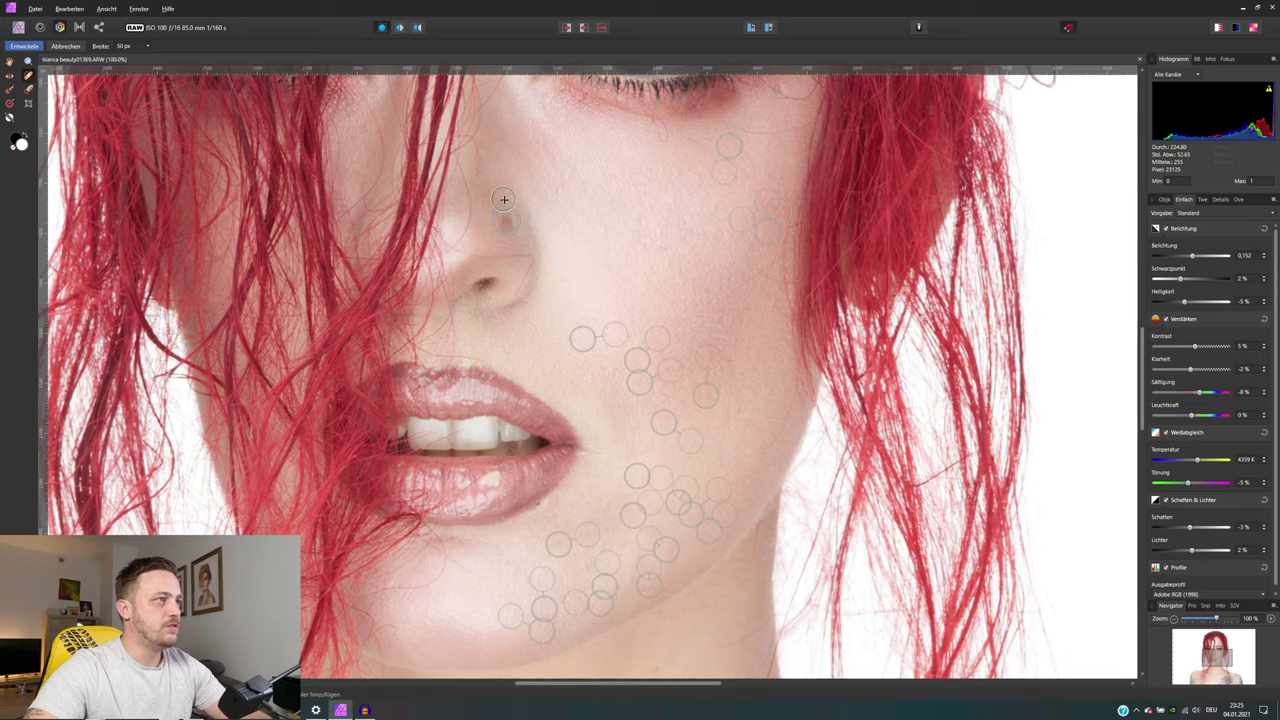
left_click(539, 143)
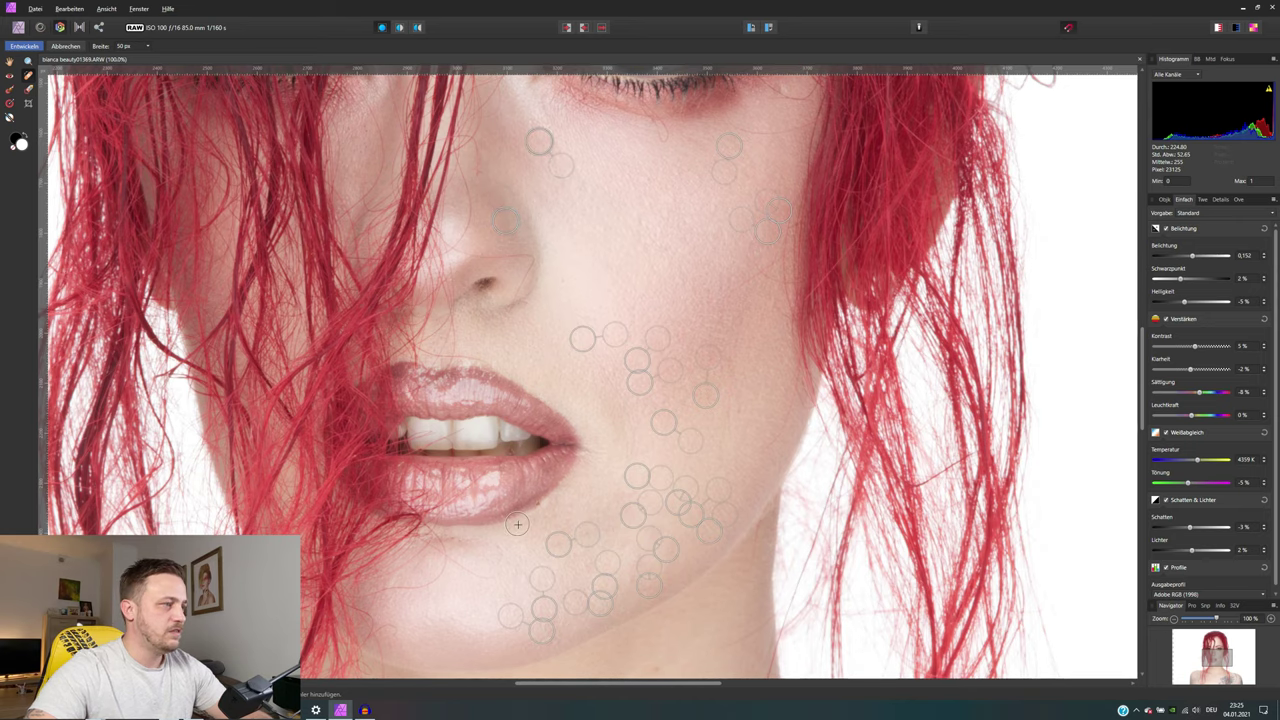
scroll(510, 545, "down", 5)
scroll(517, 523, "down", 2)
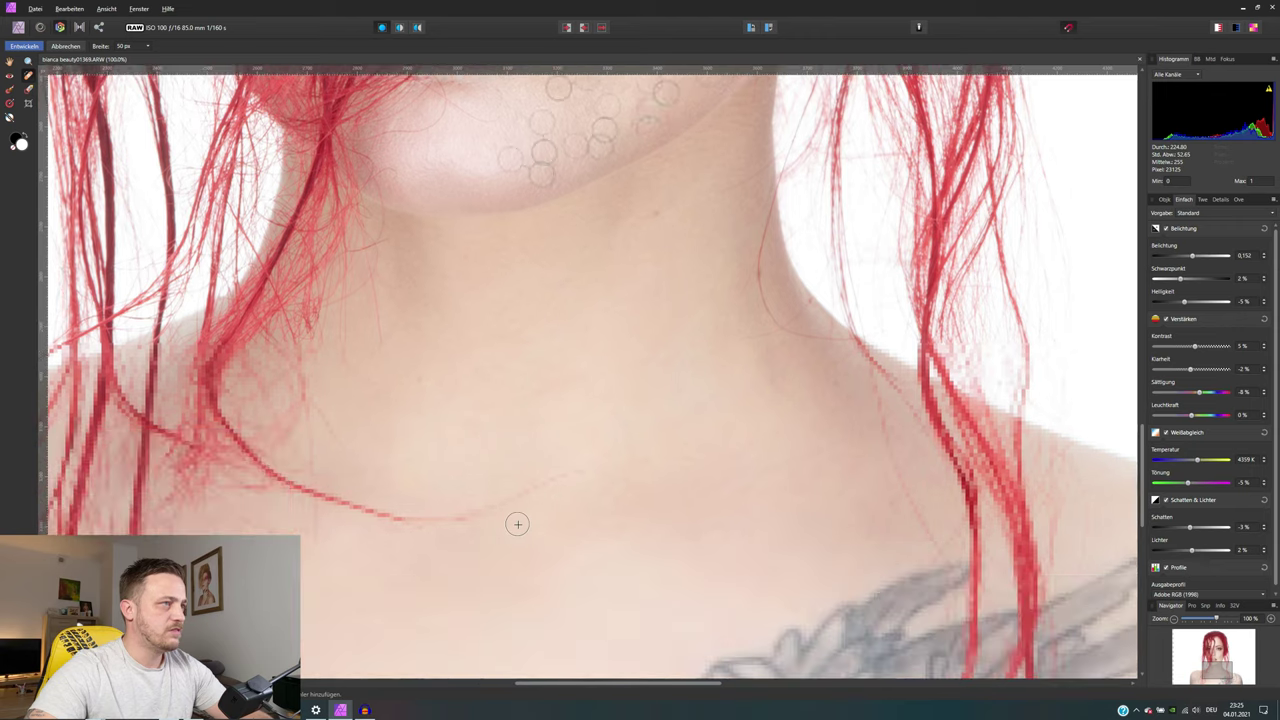
Step: Heal blemishes on the neck, the upper chest and below the outer eye
left_click(652, 213)
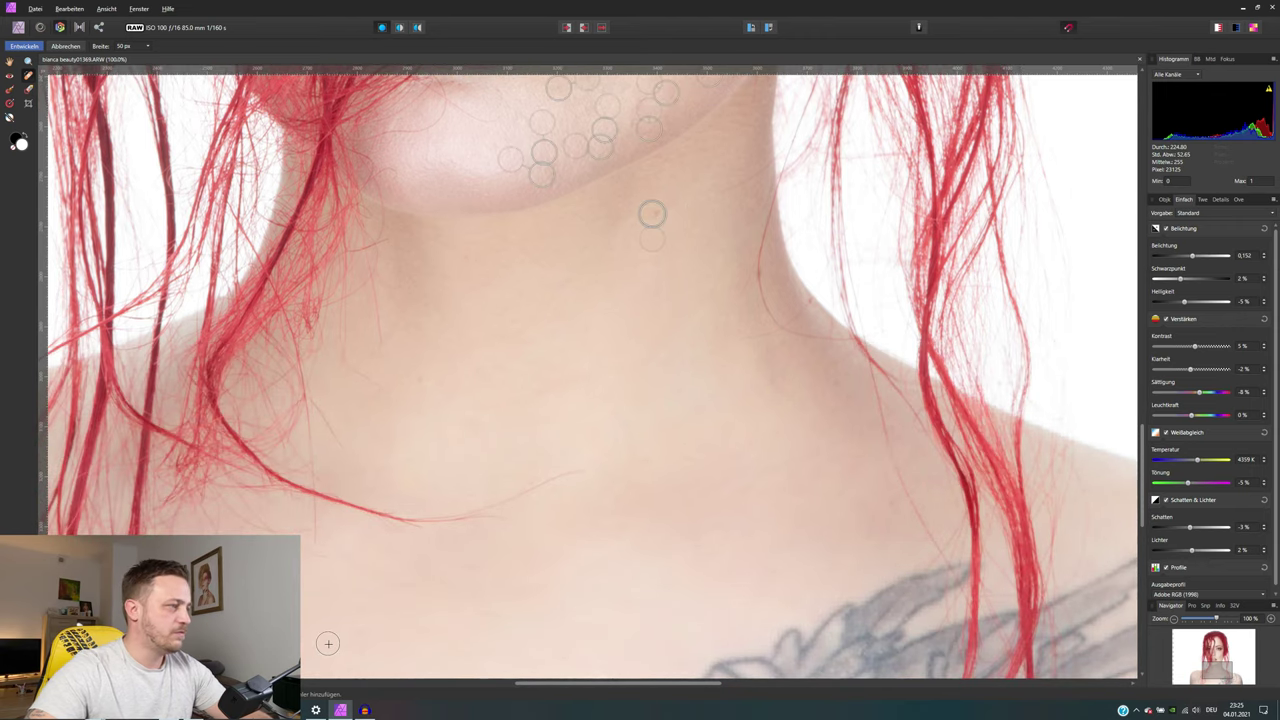
scroll(326, 643, "down", 2)
scroll(303, 529, "down", 4)
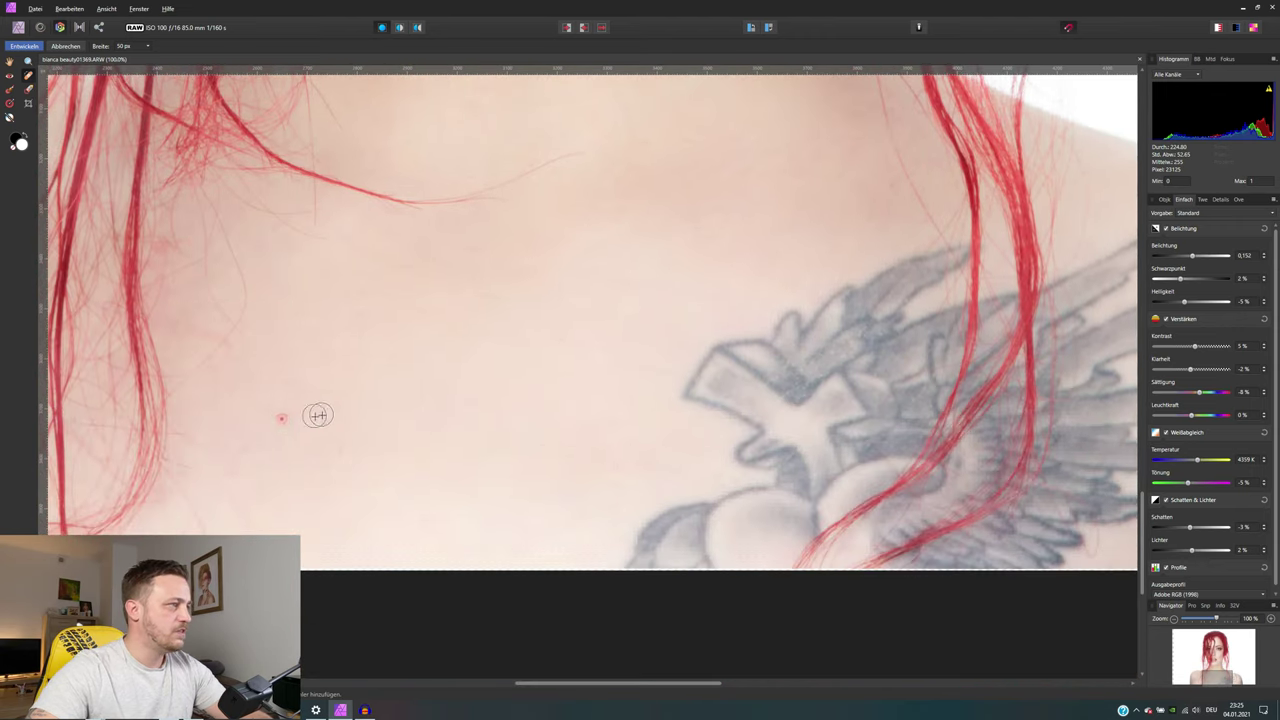
left_click(280, 418)
scroll(344, 487, "down", 1)
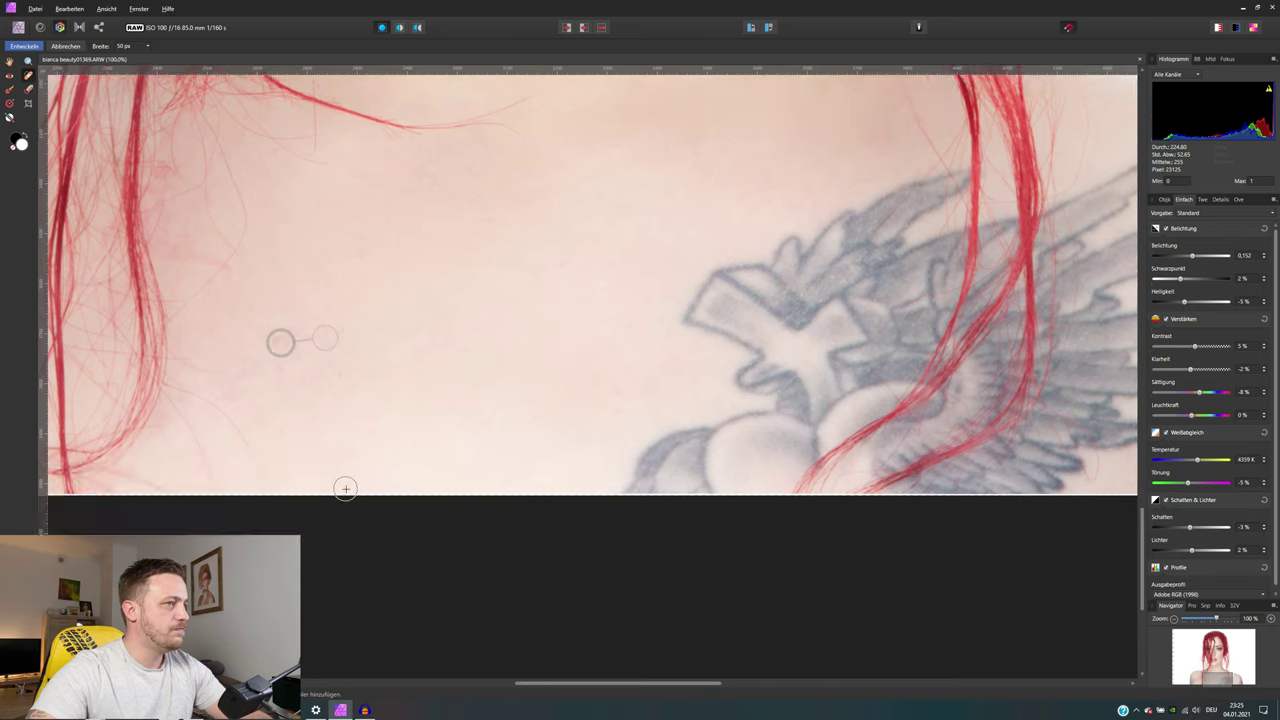
scroll(343, 486, "up", 5)
scroll(343, 486, "up", 5)
scroll(470, 446, "up", 5)
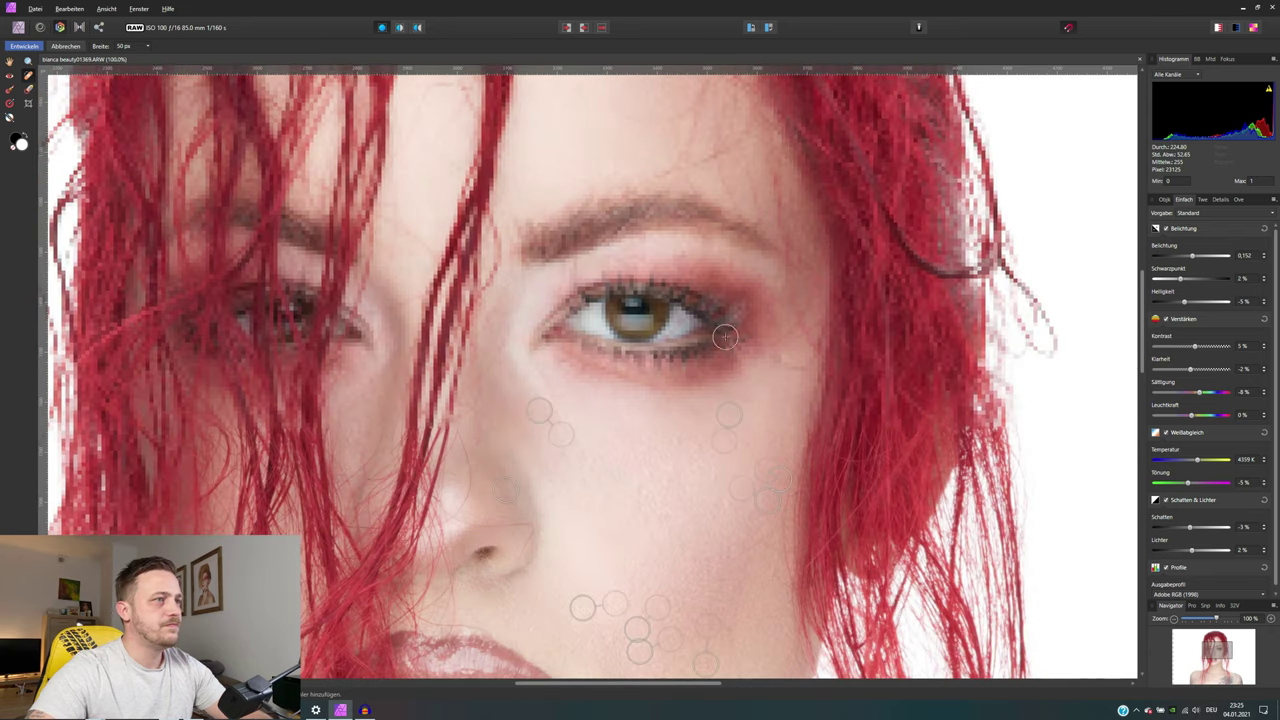
left_click(780, 359)
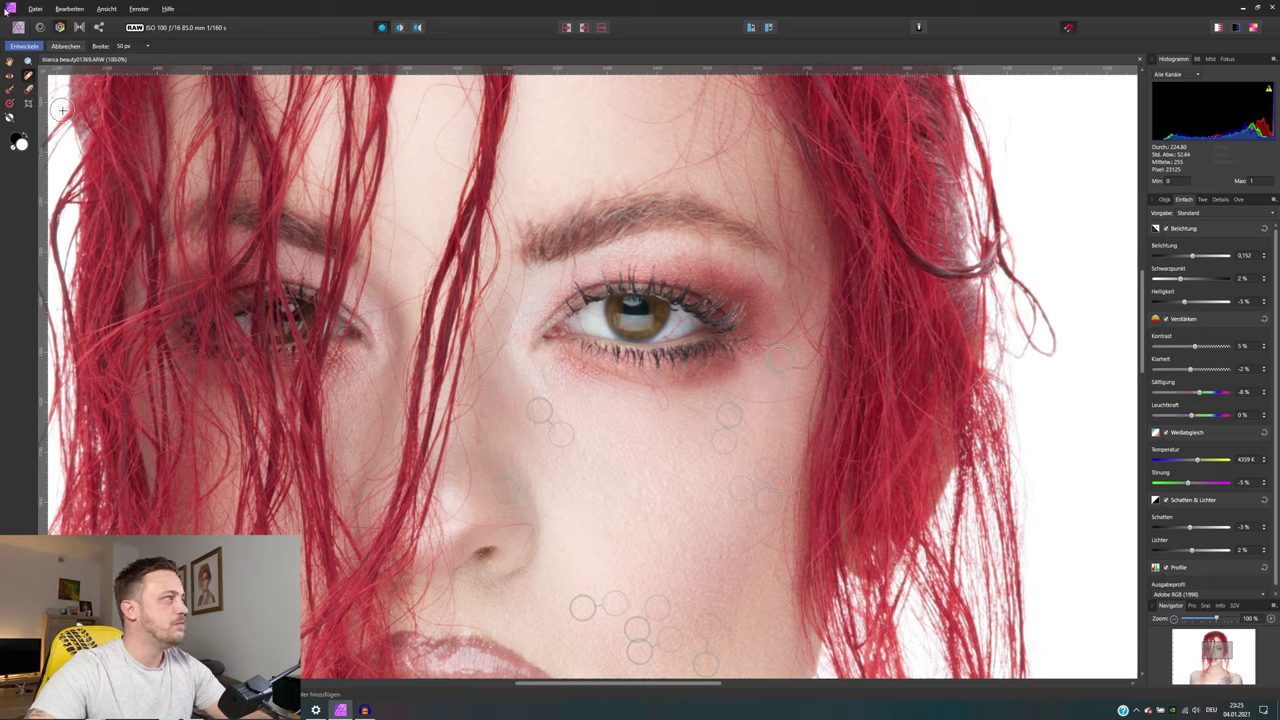
Step: Reduce the brush width to 20 px and heal spots near the outer eyebrow and on the forehead
left_click(147, 47)
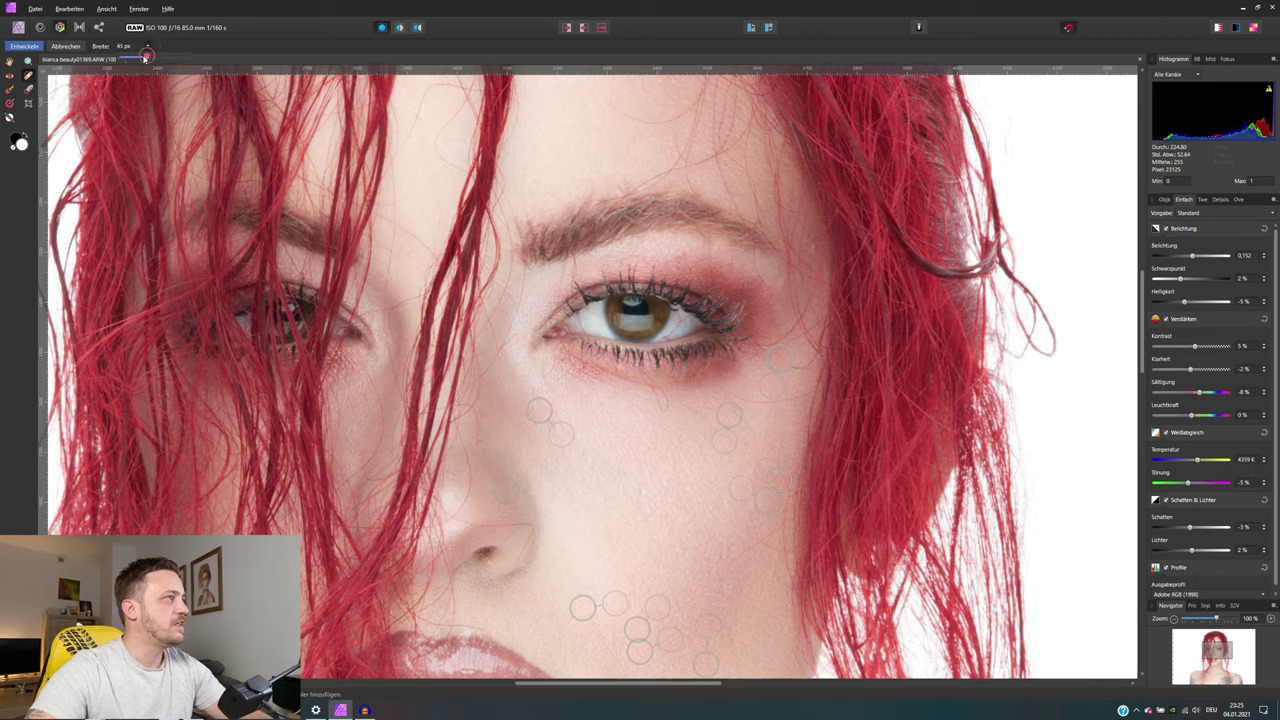
left_click_drag(145, 57, 132, 58)
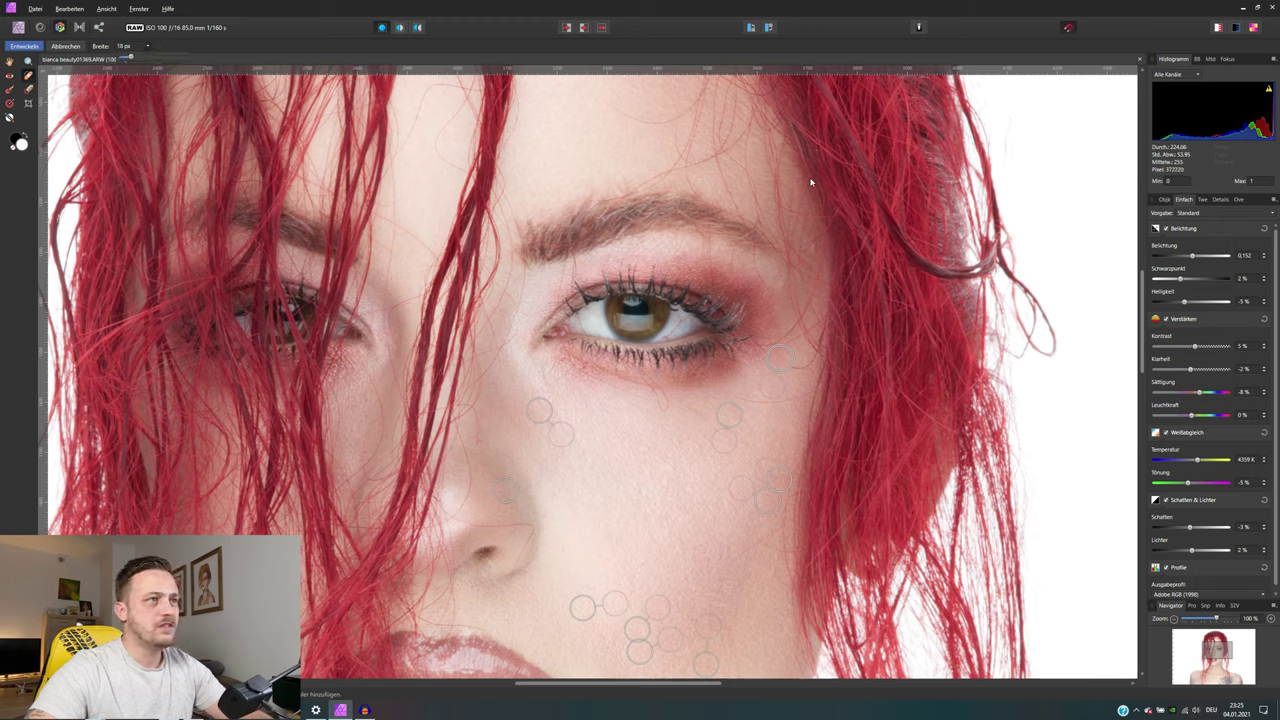
left_click(814, 245)
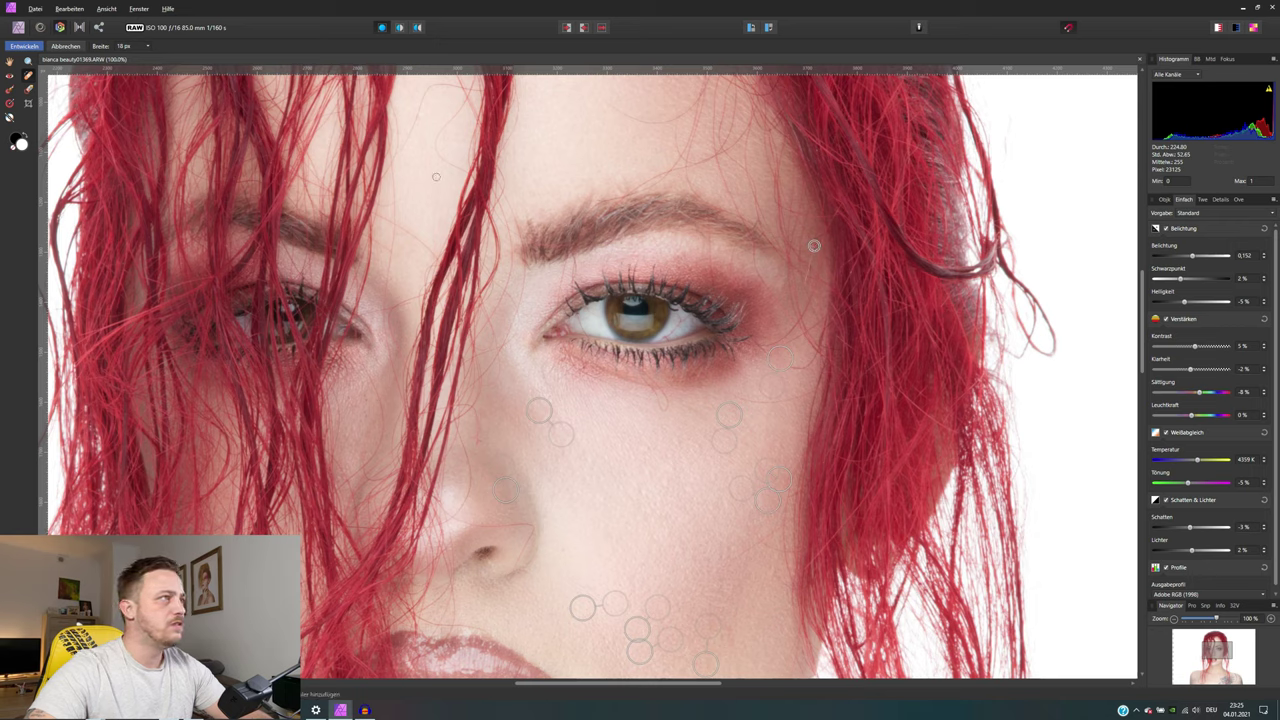
scroll(580, 300, "up", 3)
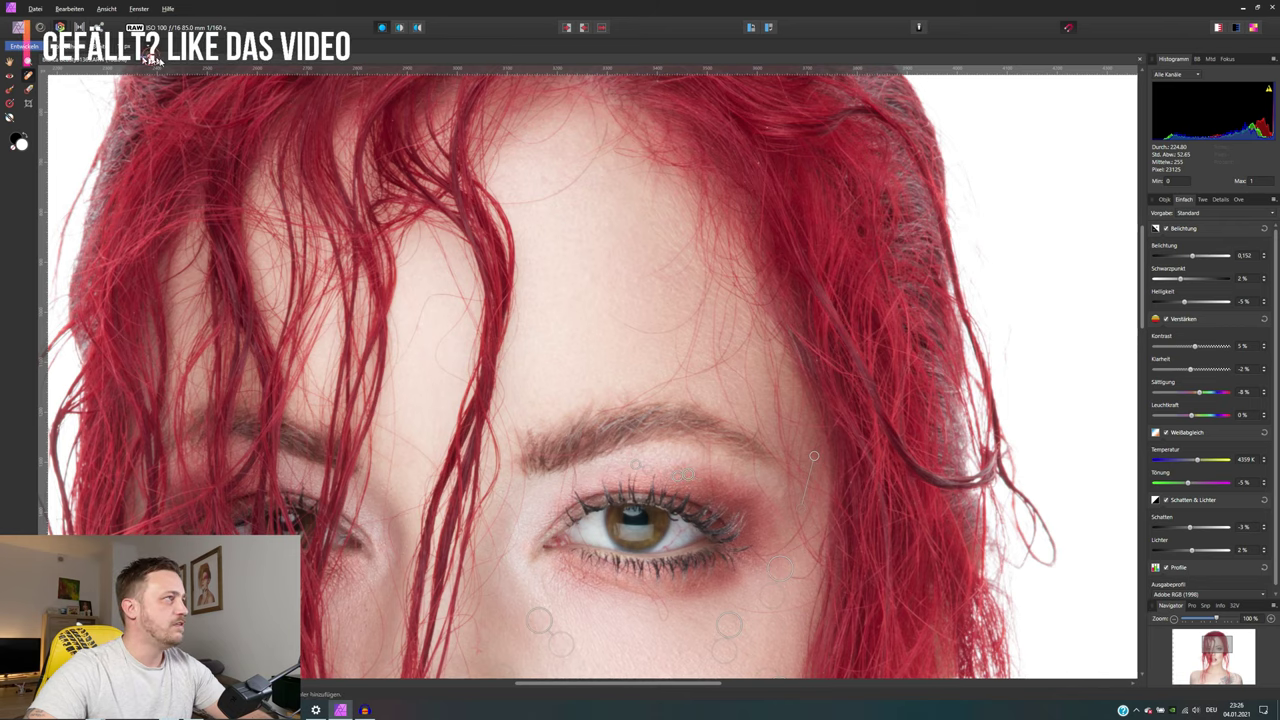
left_click(592, 279)
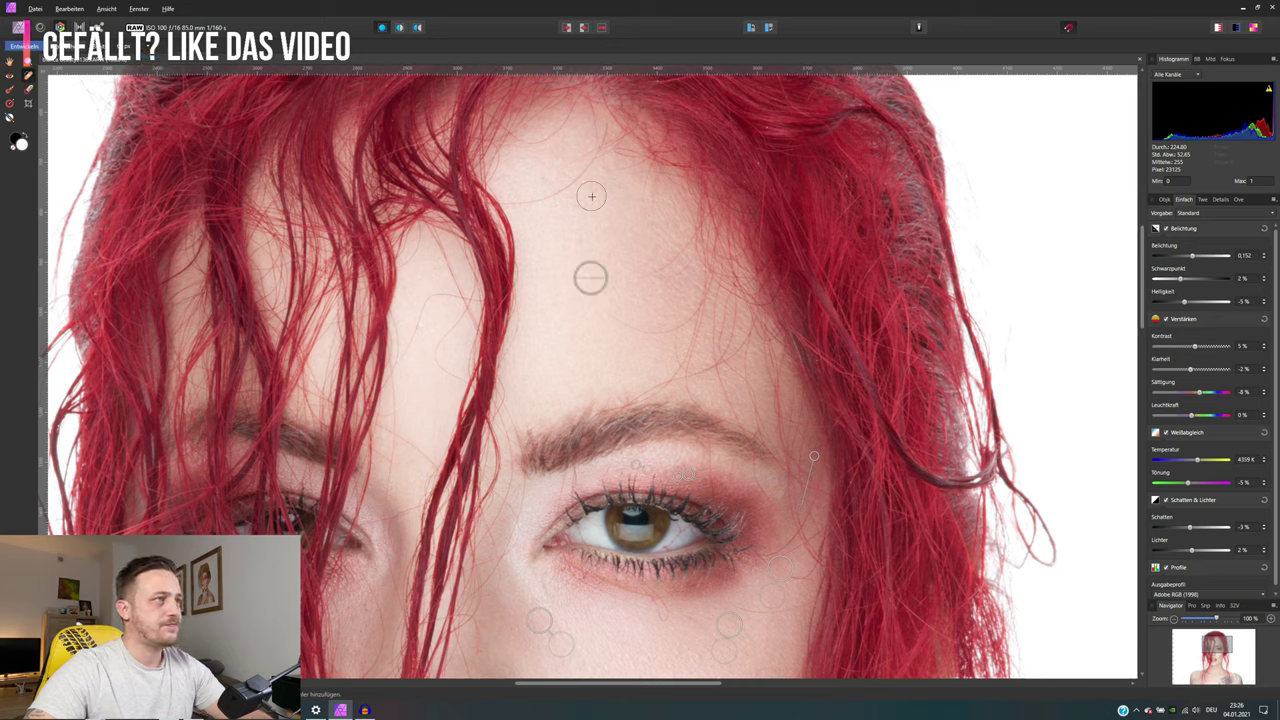
left_click(542, 178)
left_click(603, 170)
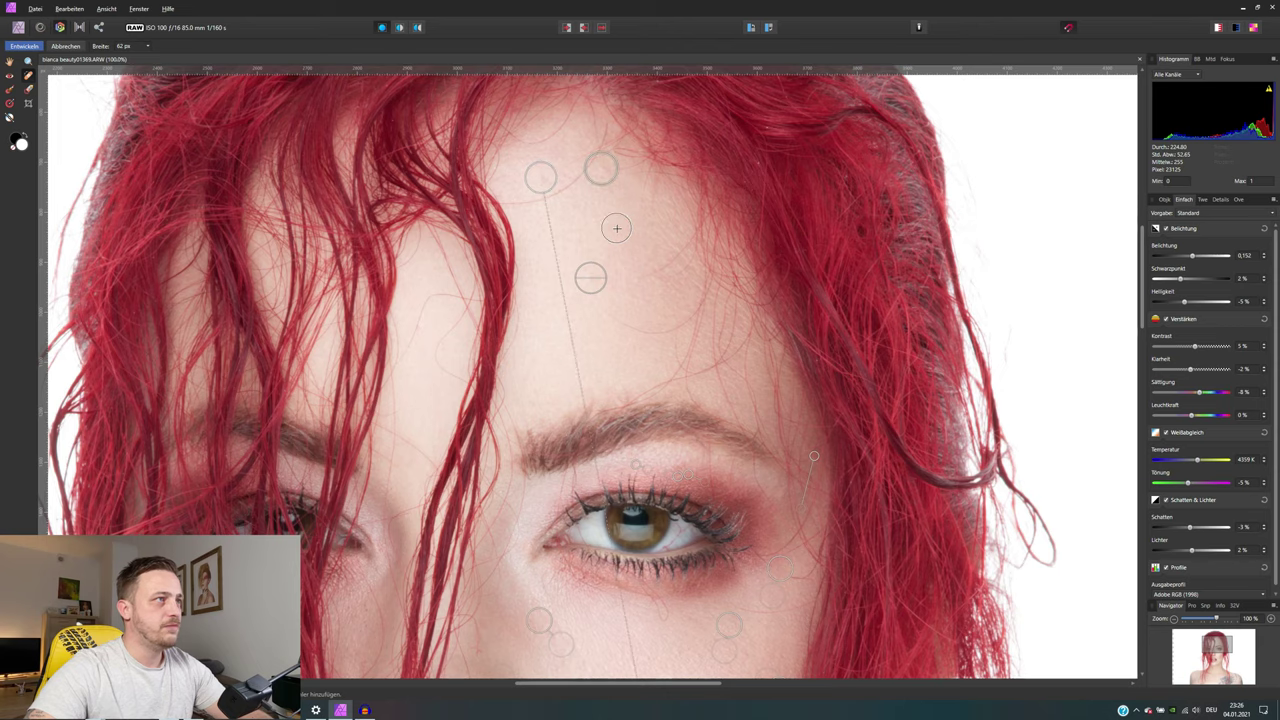
Step: Scroll up and down over the portrait to check the blemish coverage
scroll(652, 362, "down", 2)
scroll(655, 350, "down", 3)
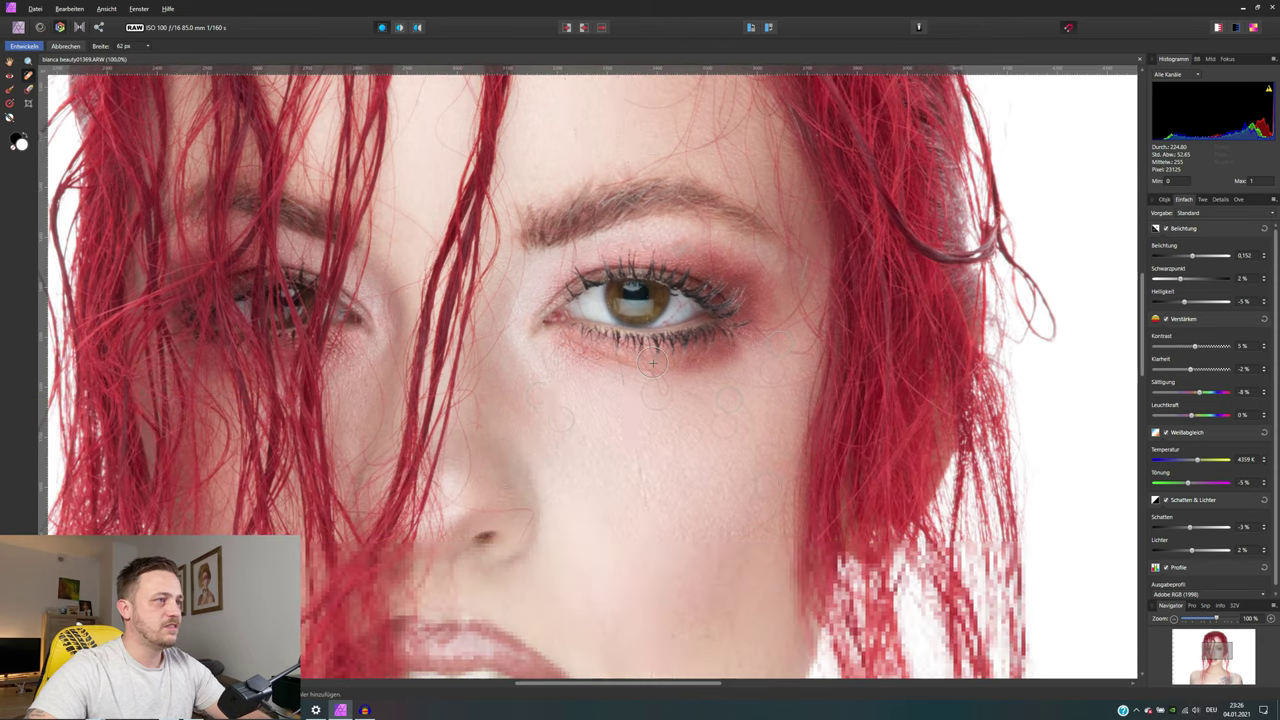
scroll(662, 335, "down", 2)
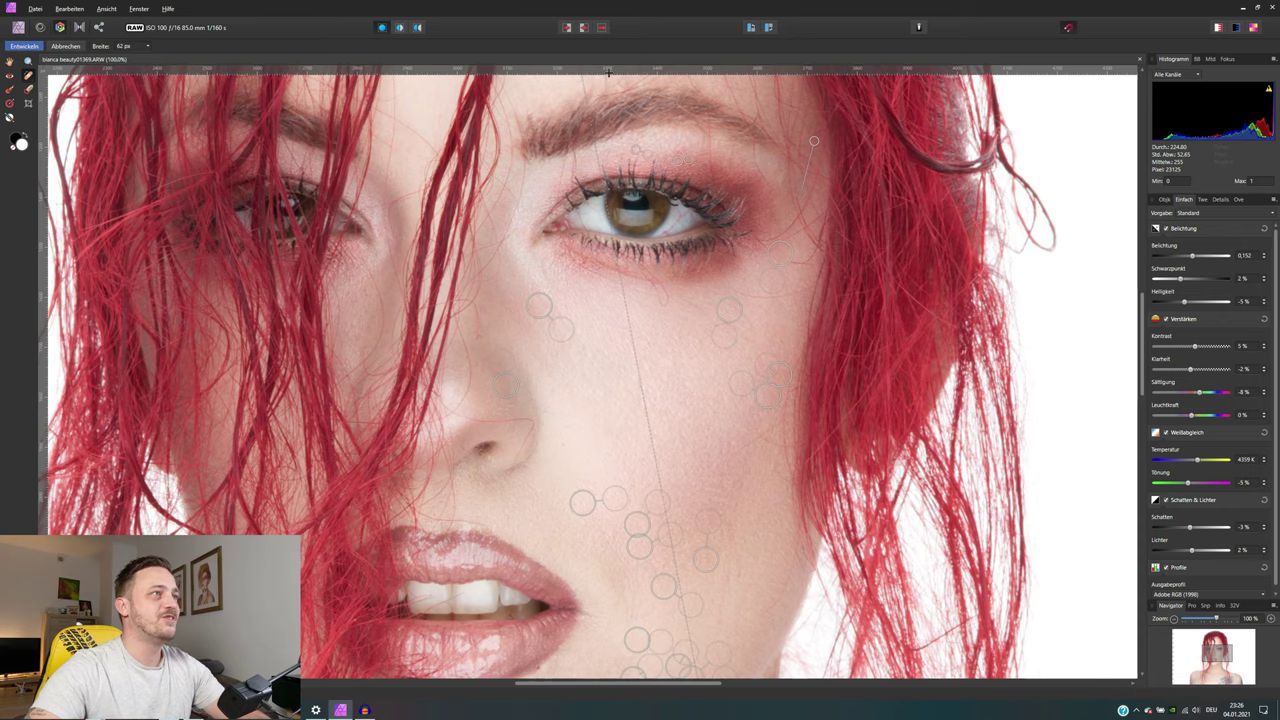
scroll(640, 250, "up", 5)
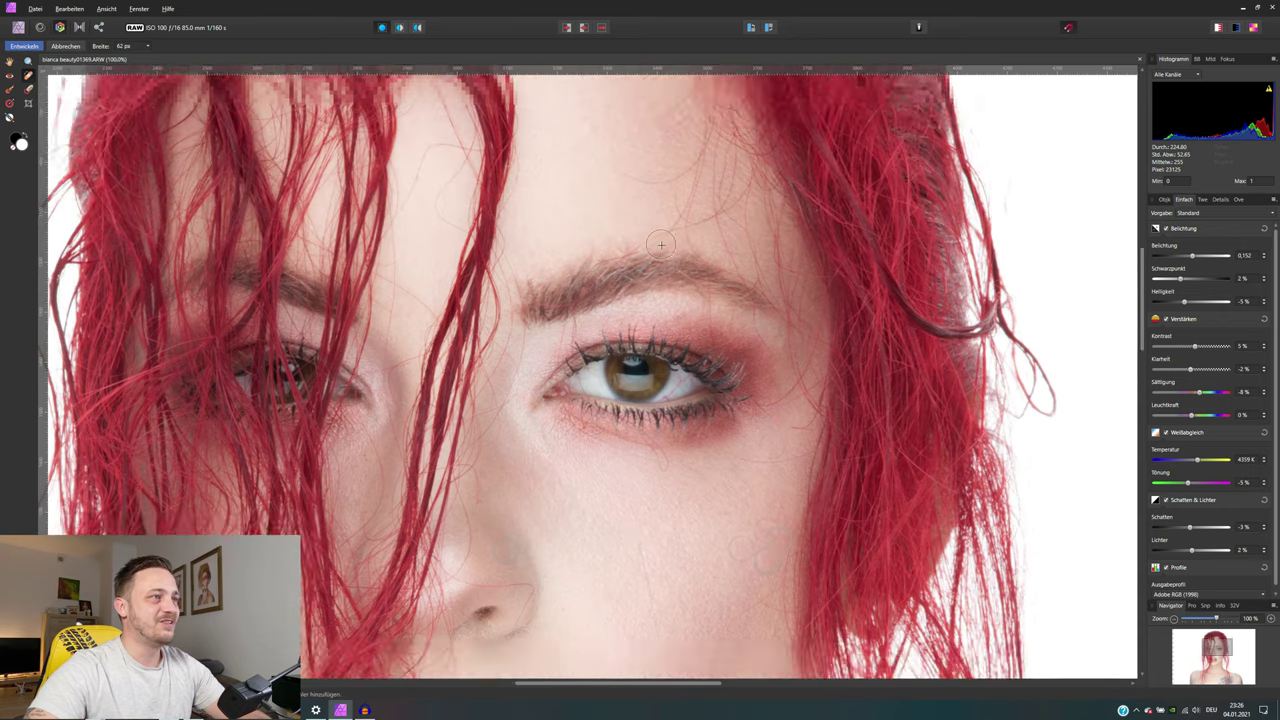
scroll(645, 270, "up", 2)
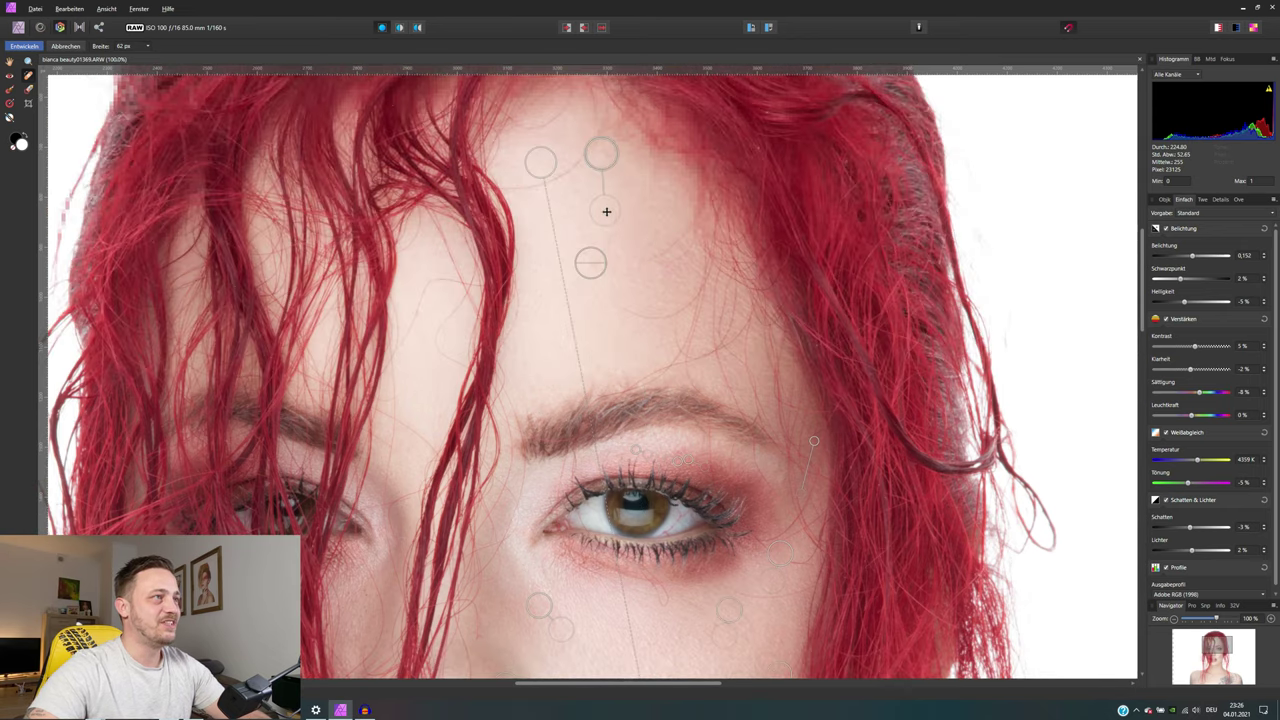
scroll(670, 336, "down", 5)
scroll(670, 336, "down", 2)
scroll(670, 336, "down", 2)
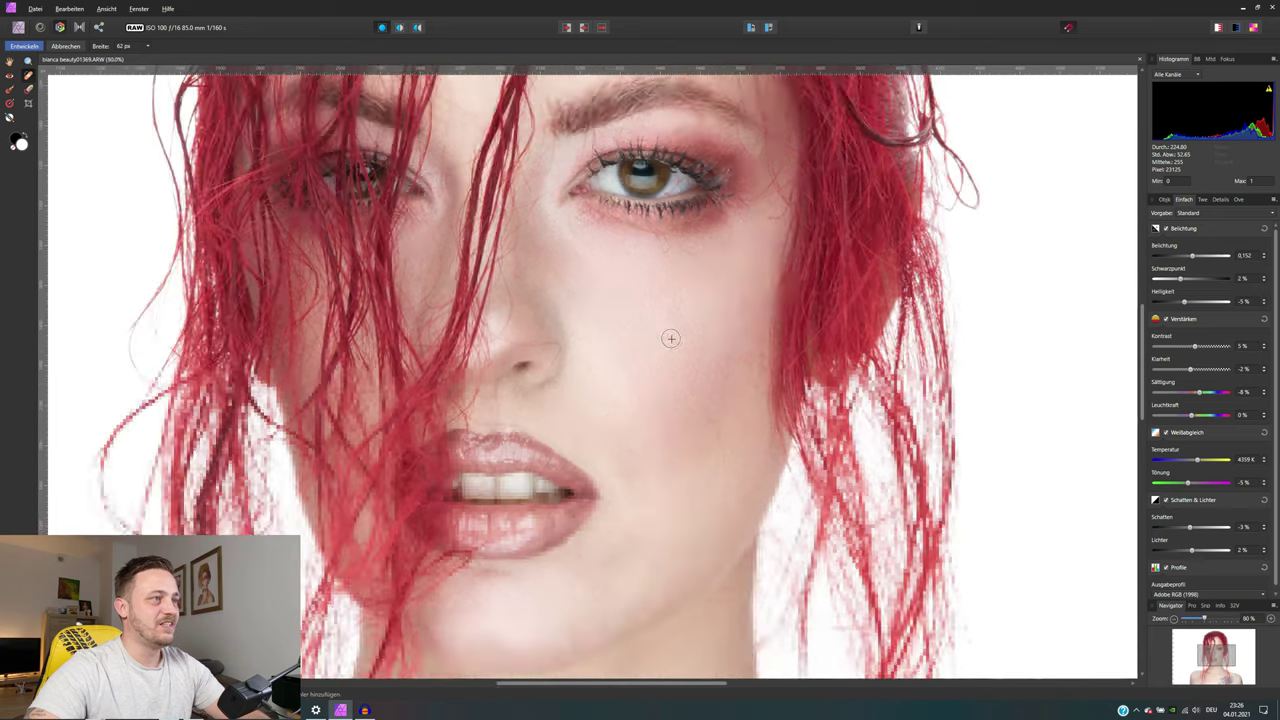
scroll(670, 336, "down", 1)
scroll(683, 495, "down", 2)
scroll(720, 510, "down", 3)
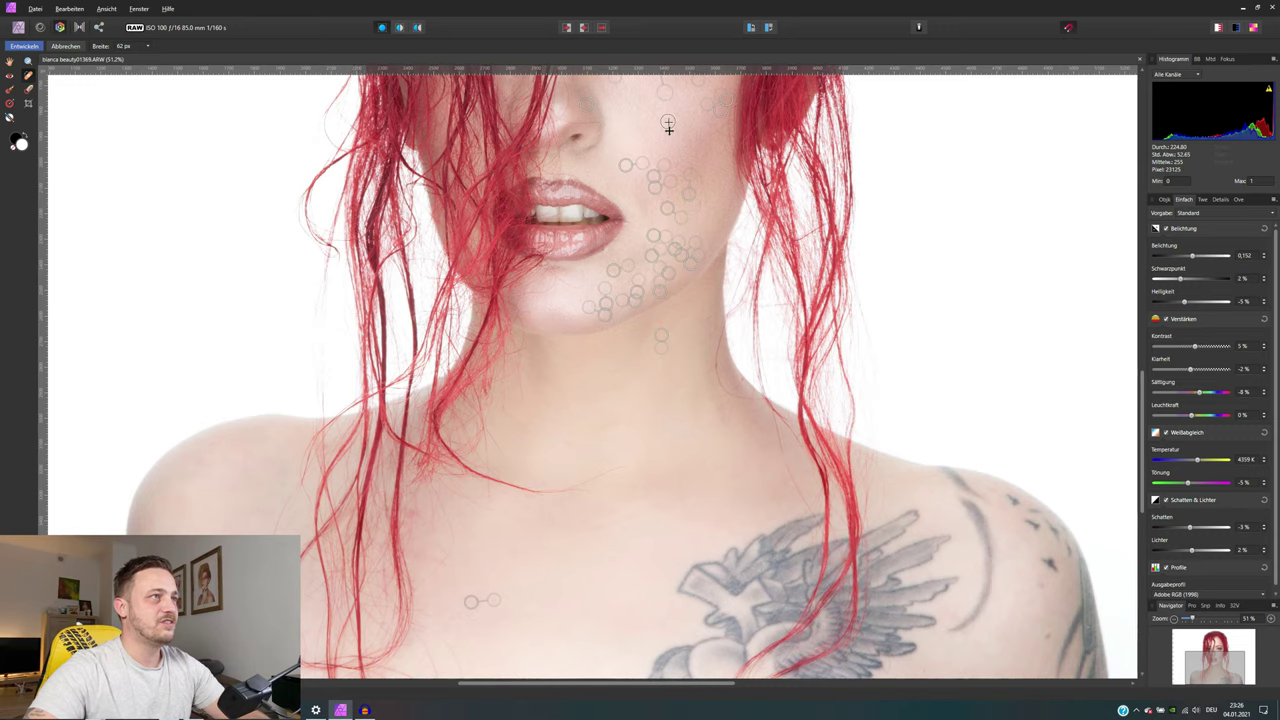
scroll(668, 125, "up", 3)
scroll(660, 340, "up", 2)
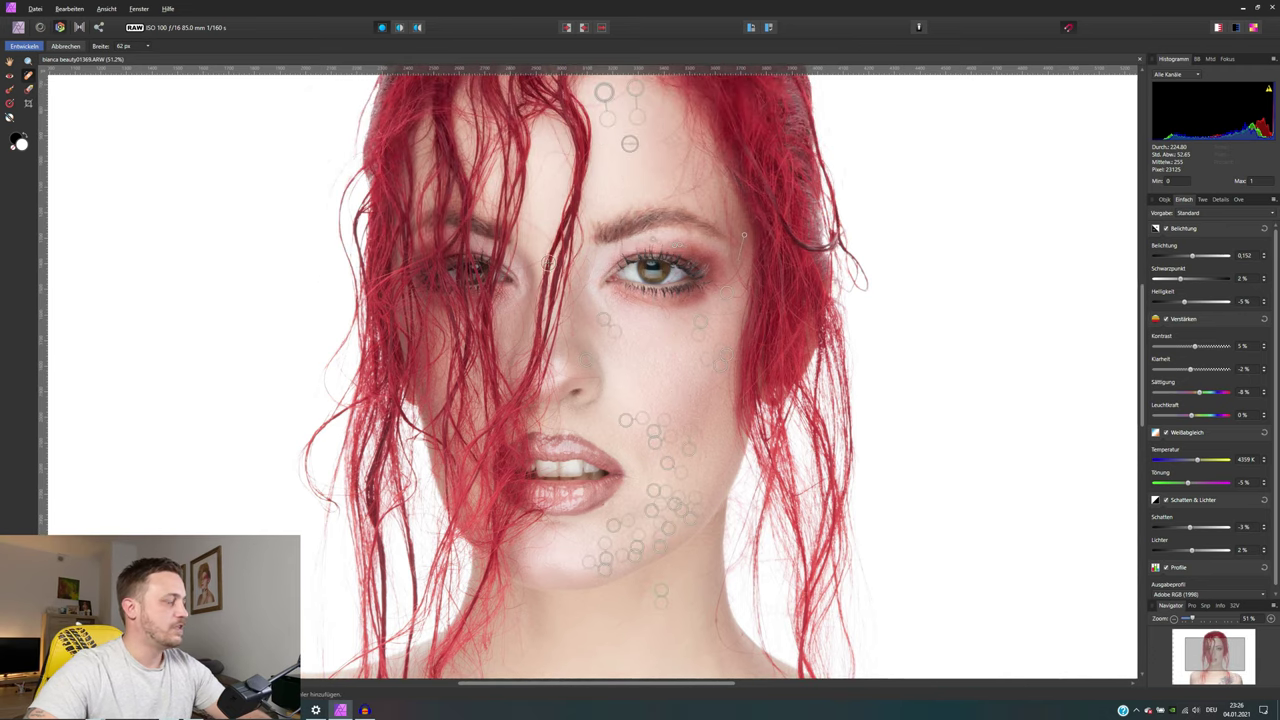
Step: Preview the face with the Hand tool, return to Blemish Removal, and heal three remaining chin spots
left_click(10, 61)
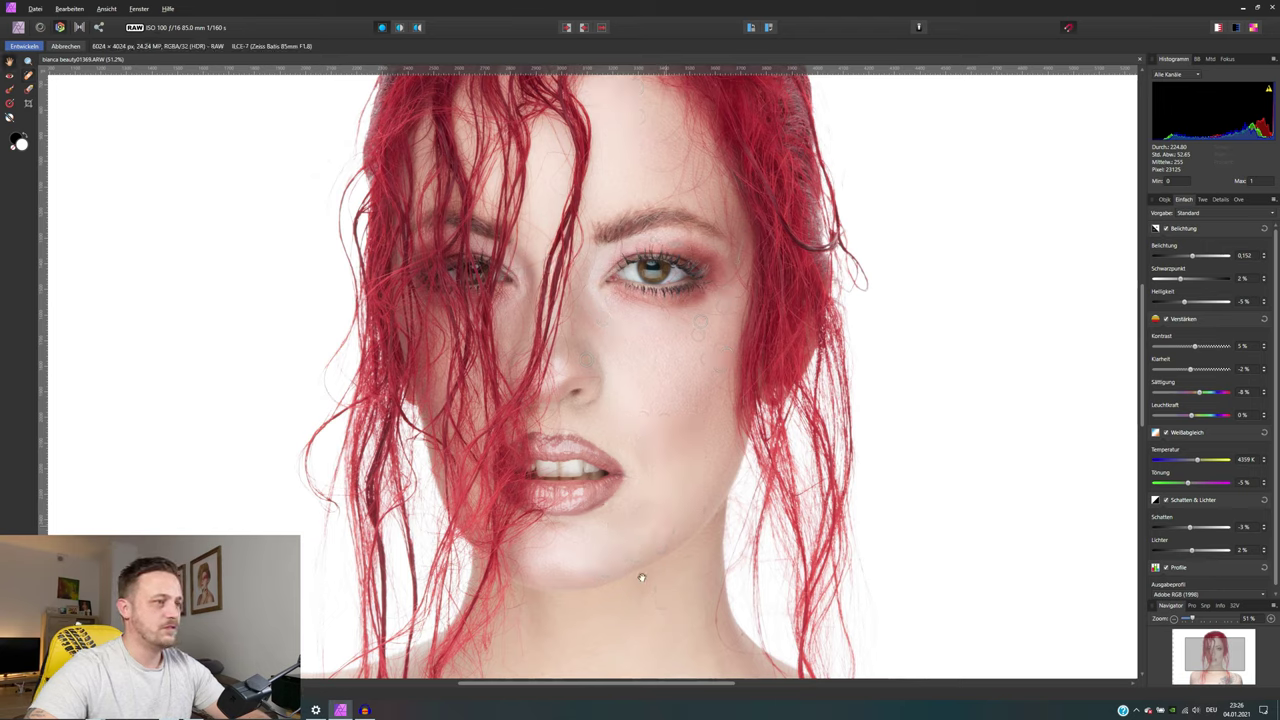
key("j")
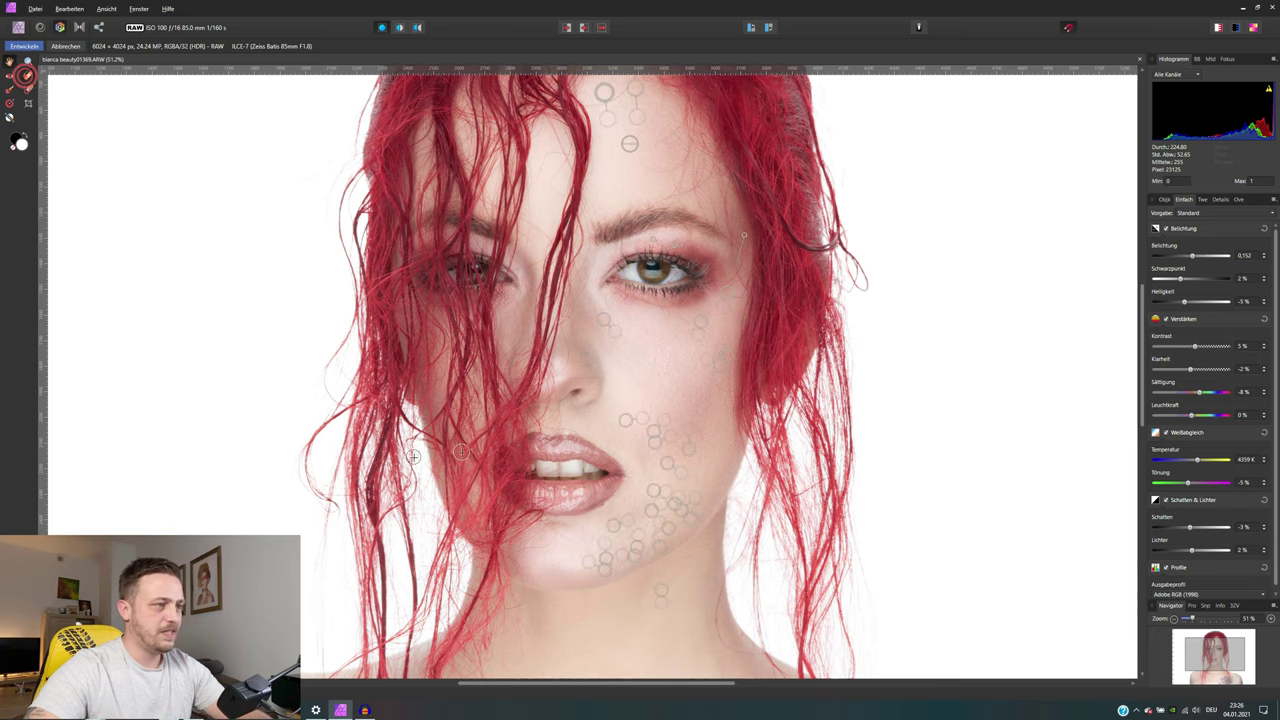
scroll(612, 563, "up", 2)
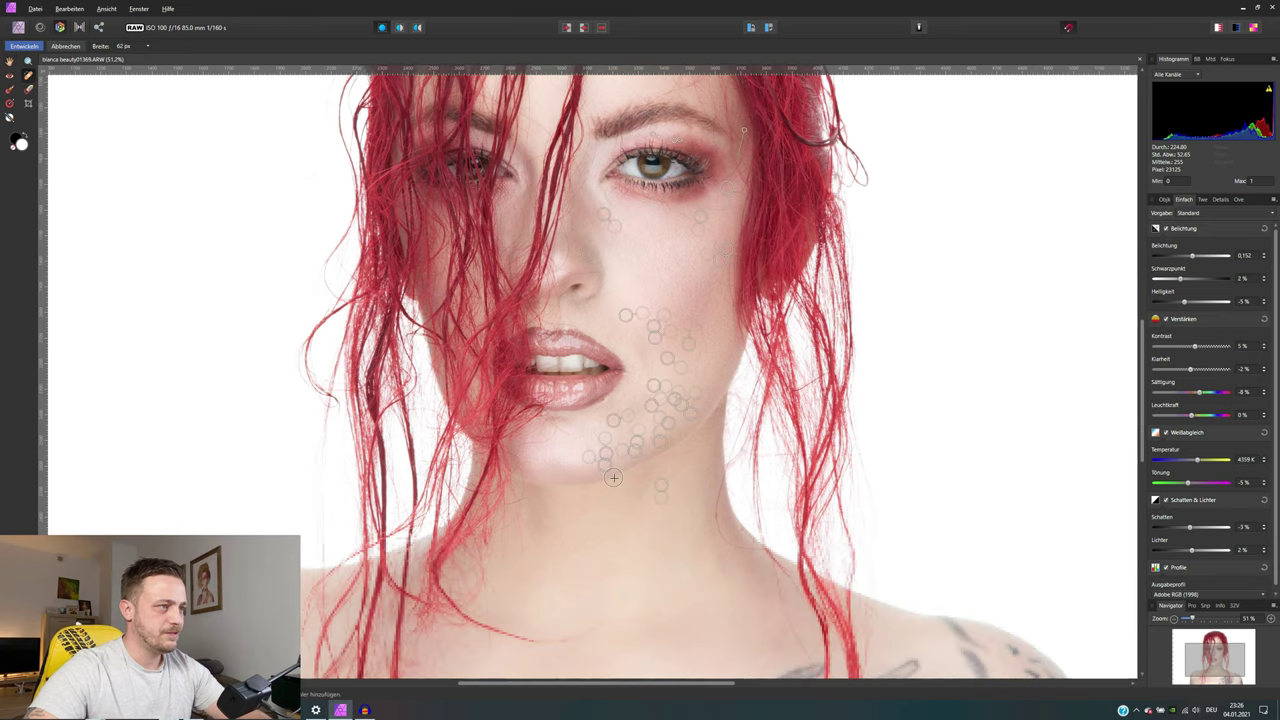
scroll(613, 477, "up", 2)
scroll(613, 477, "up", 2)
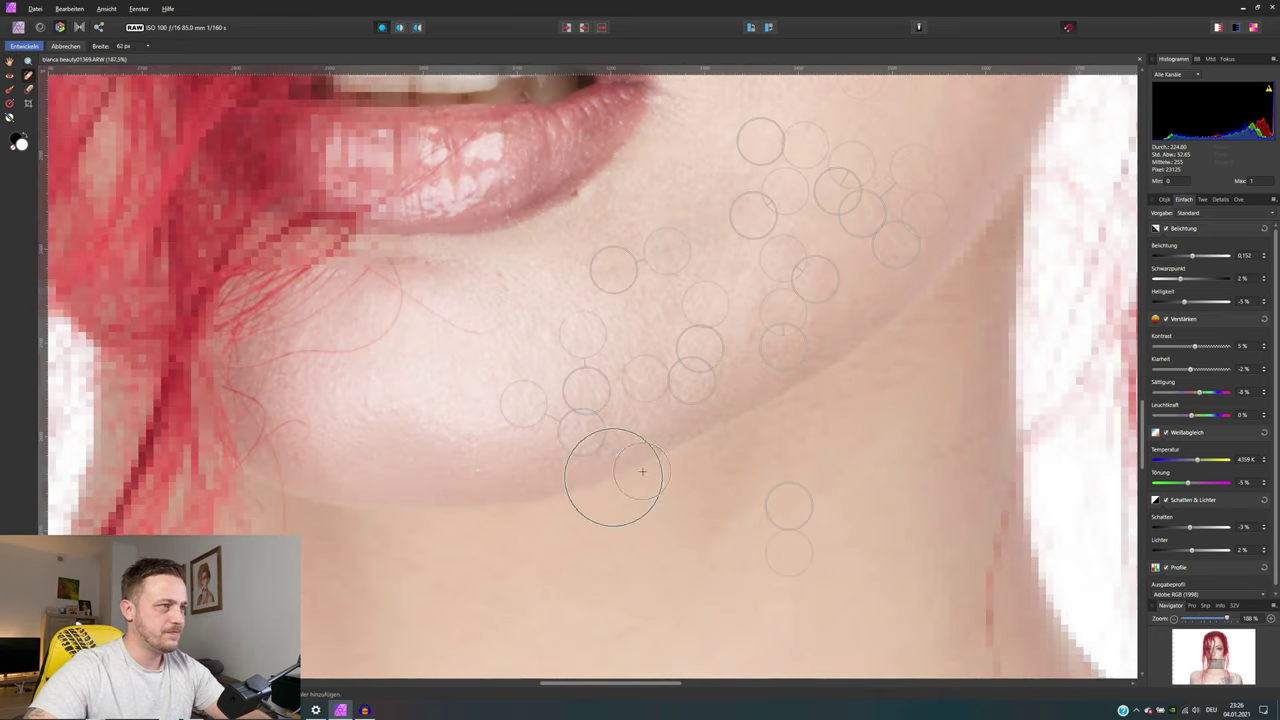
left_click(584, 440)
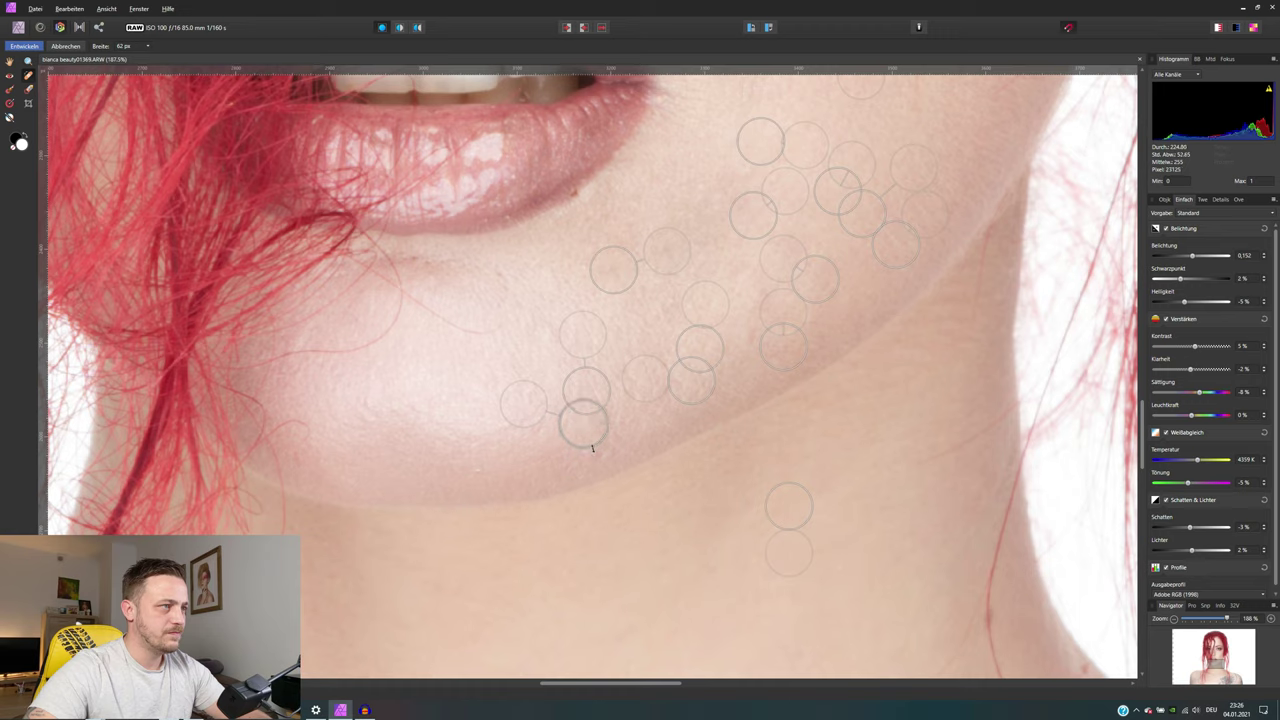
left_click(592, 455)
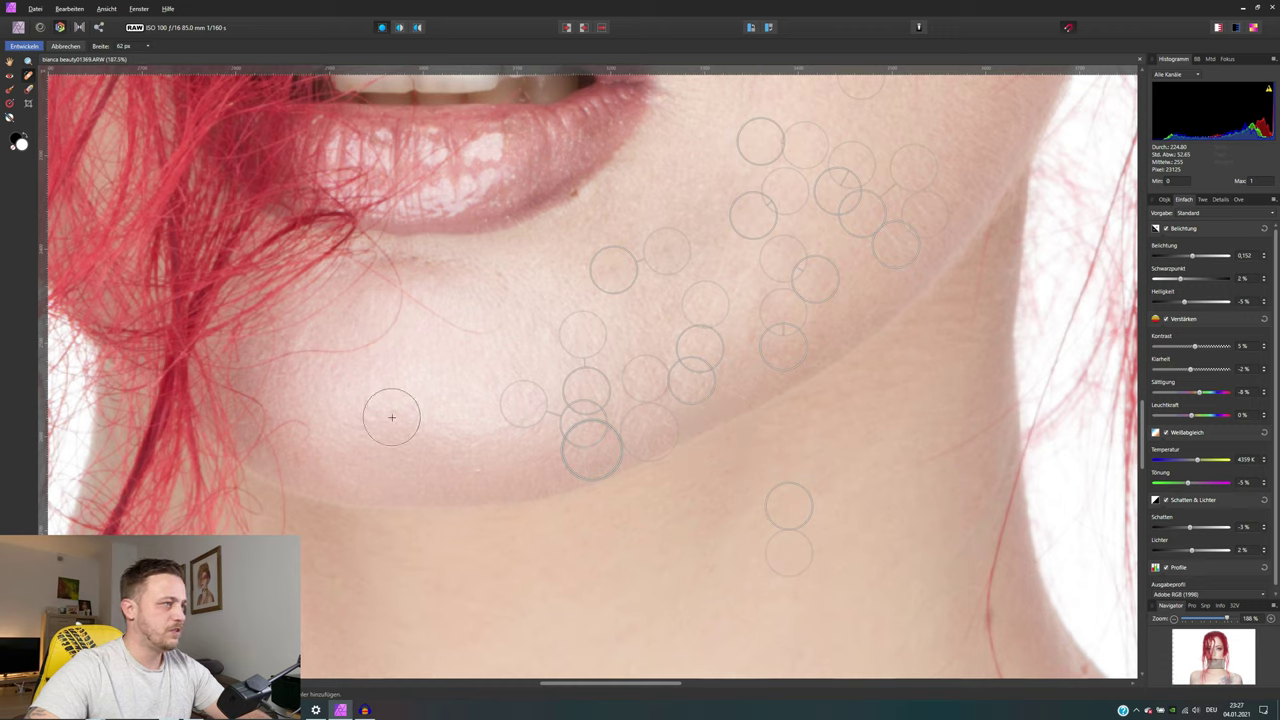
left_click(378, 404)
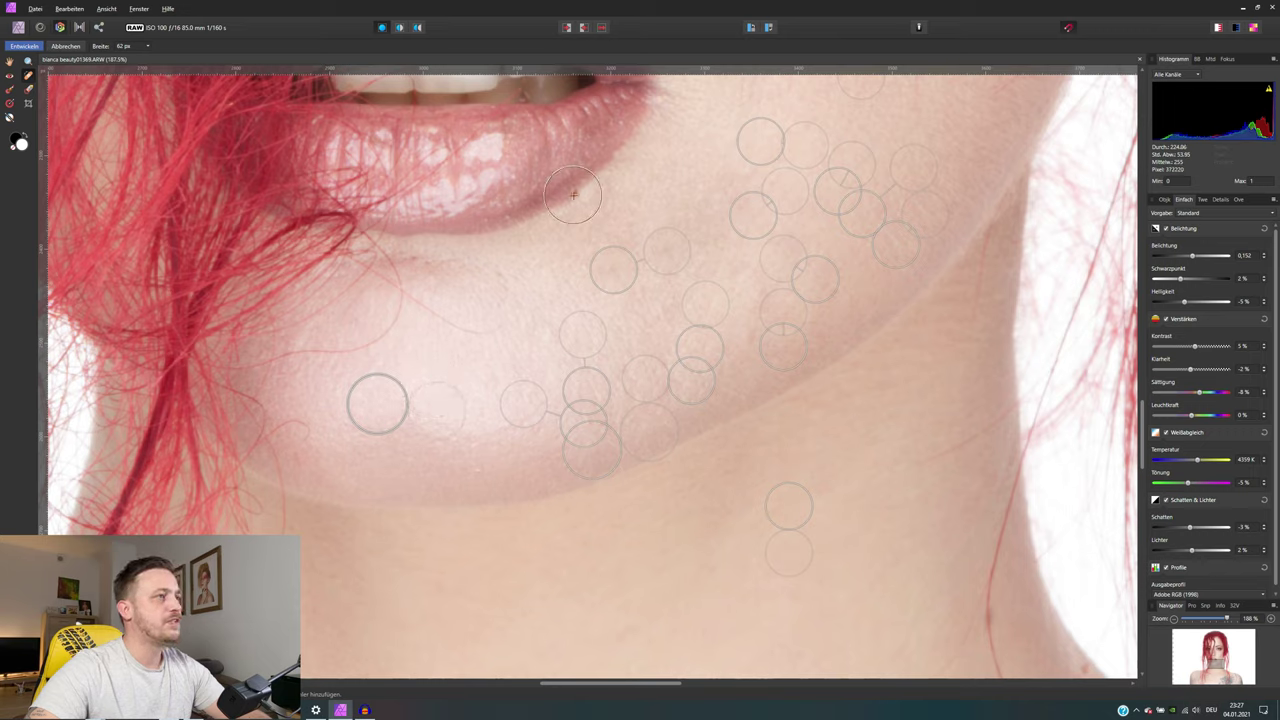
Step: Set the healing width to 18 px and fix the lower-lip-edge spot with a shifted source
left_click(147, 46)
left_click_drag(145, 57, 128, 57)
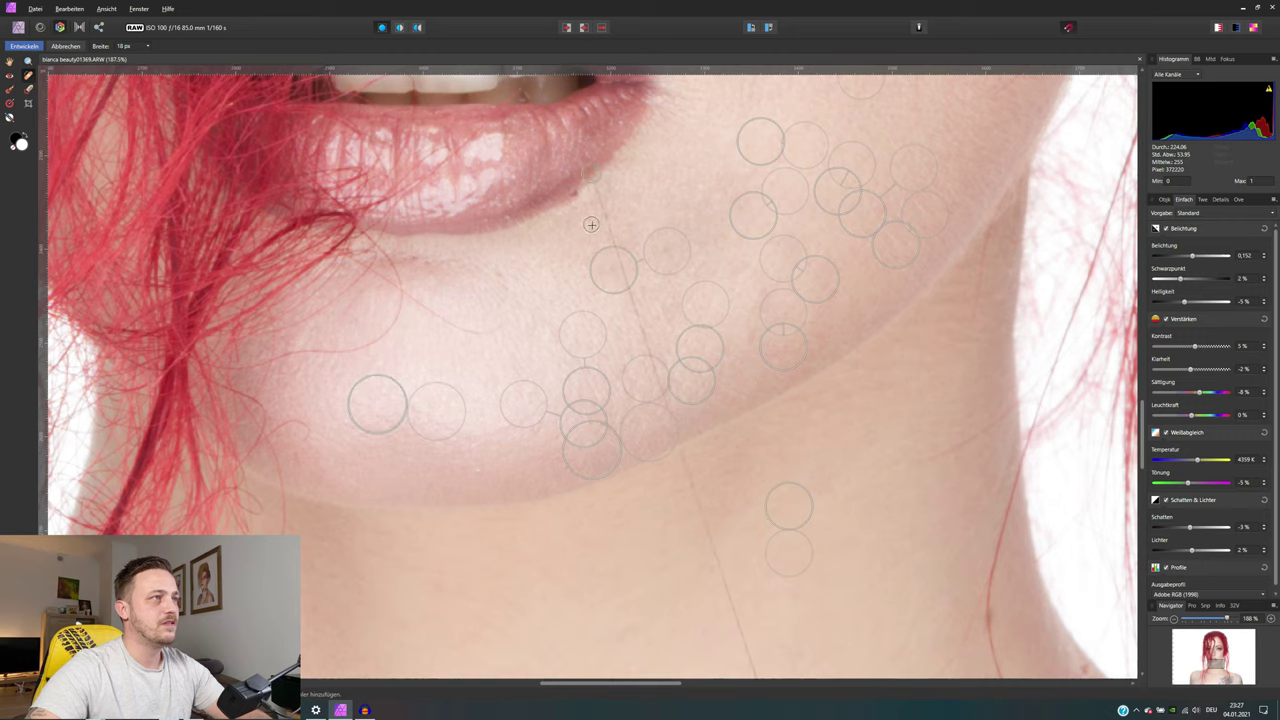
left_click(590, 173)
left_click_drag(585, 189, 573, 196)
scroll(640, 285, "down", 5)
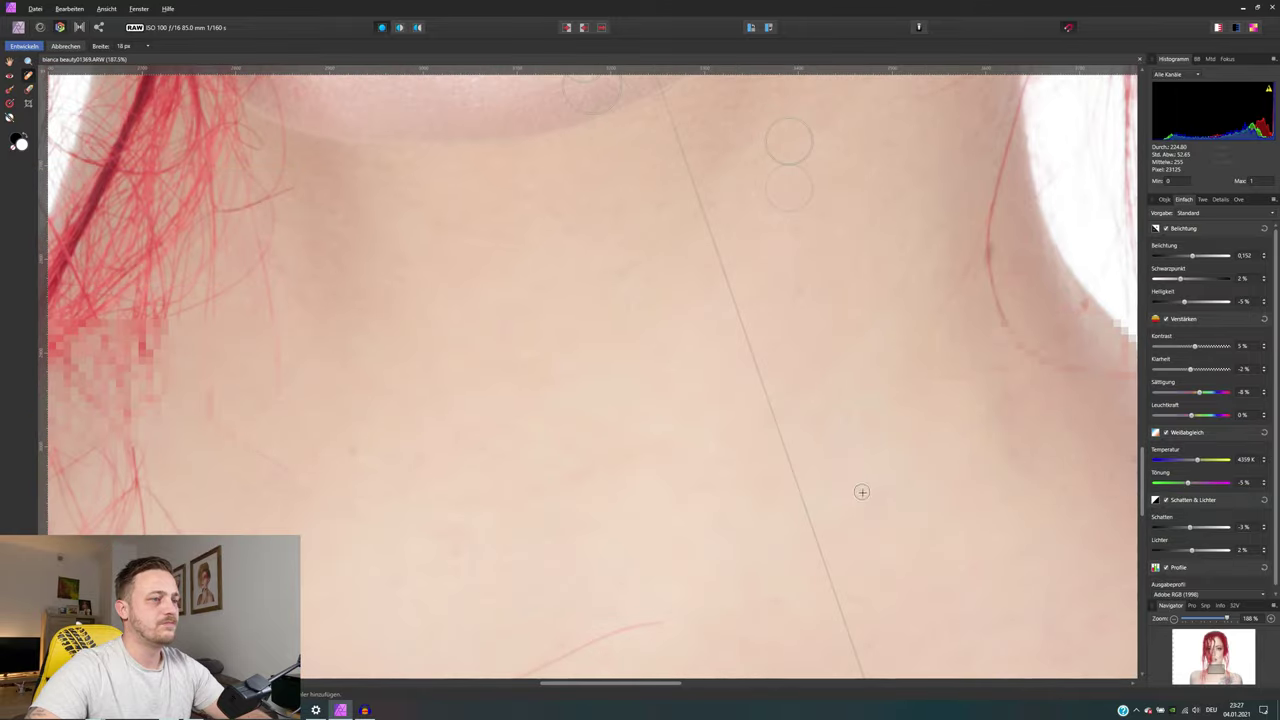
scroll(856, 450, "up", 3)
scroll(853, 415, "down", 3)
scroll(917, 463, "down", 3)
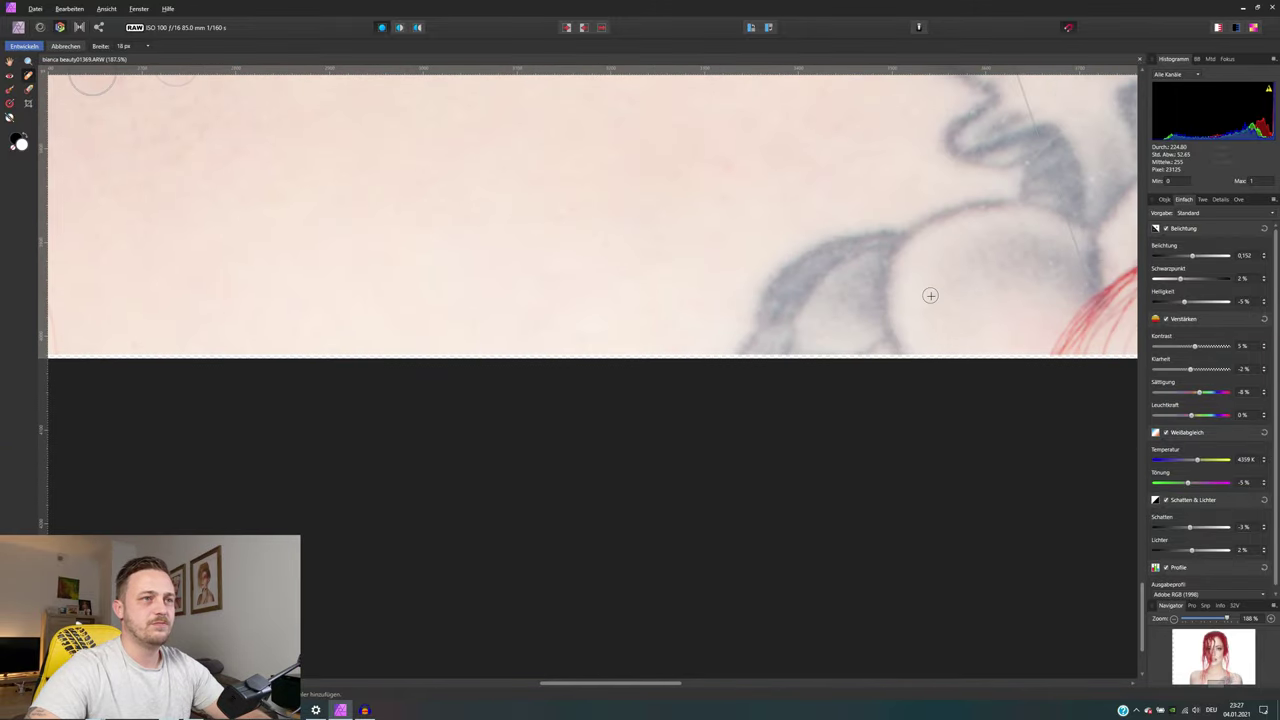
scroll(931, 291, "down", 1)
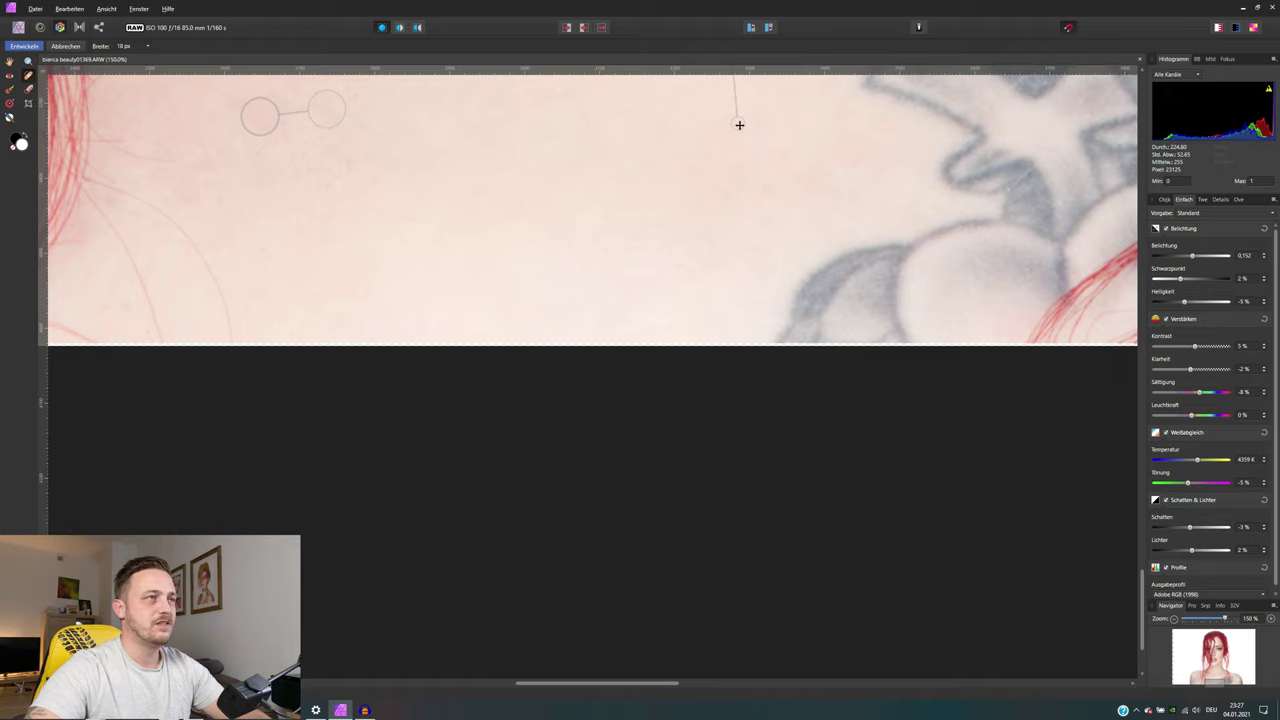
scroll(737, 127, "down", 5)
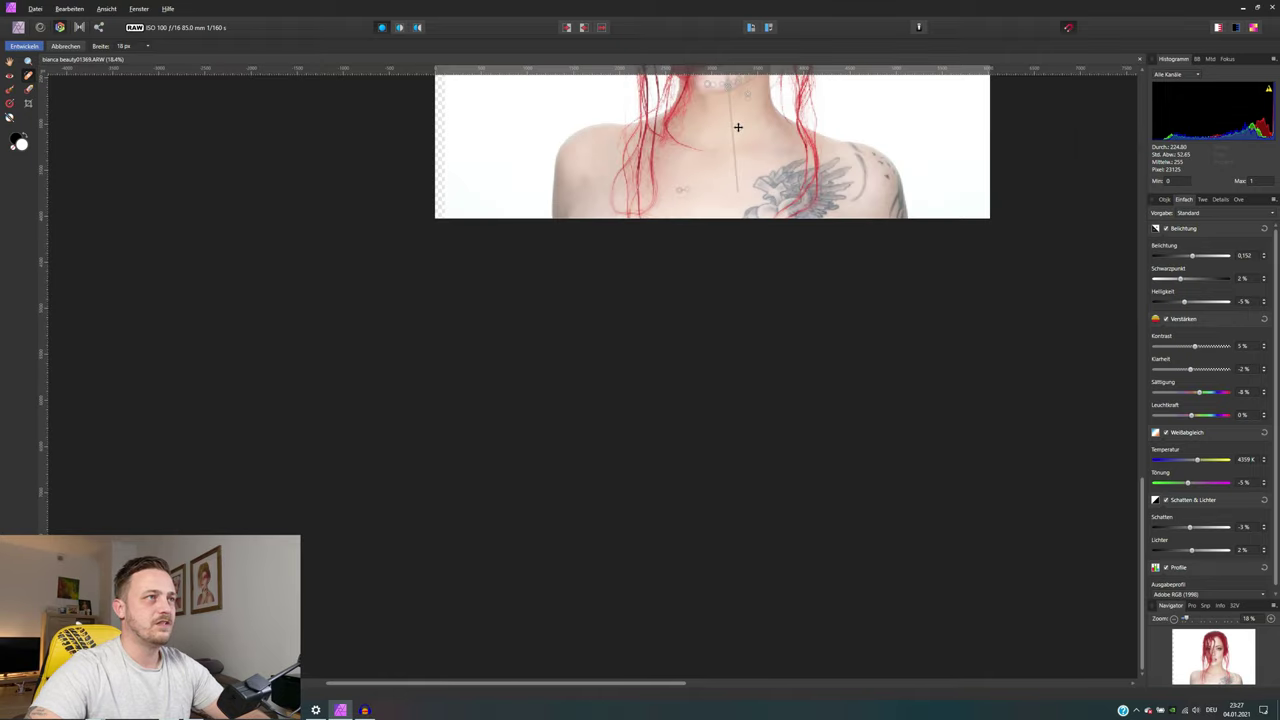
scroll(737, 130, "down", 1)
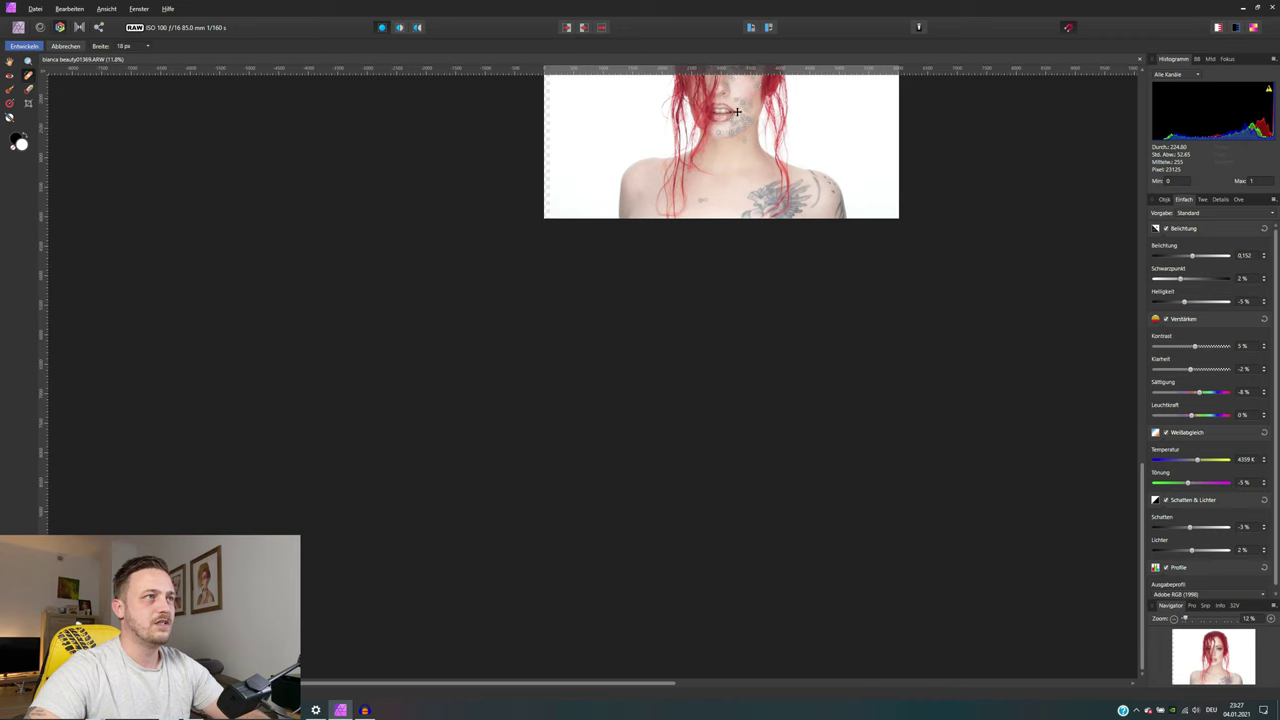
scroll(733, 115, "up", 3)
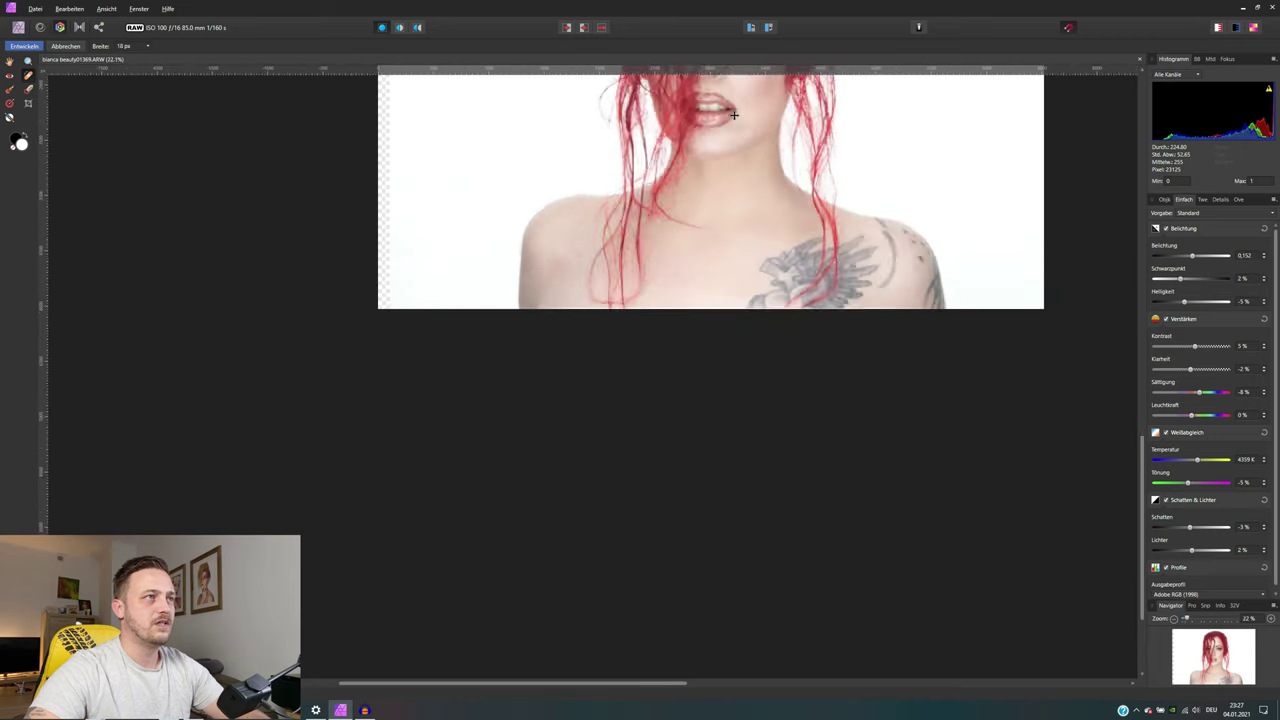
scroll(730, 120, "up", 3)
scroll(726, 130, "up", 3)
scroll(722, 139, "up", 1)
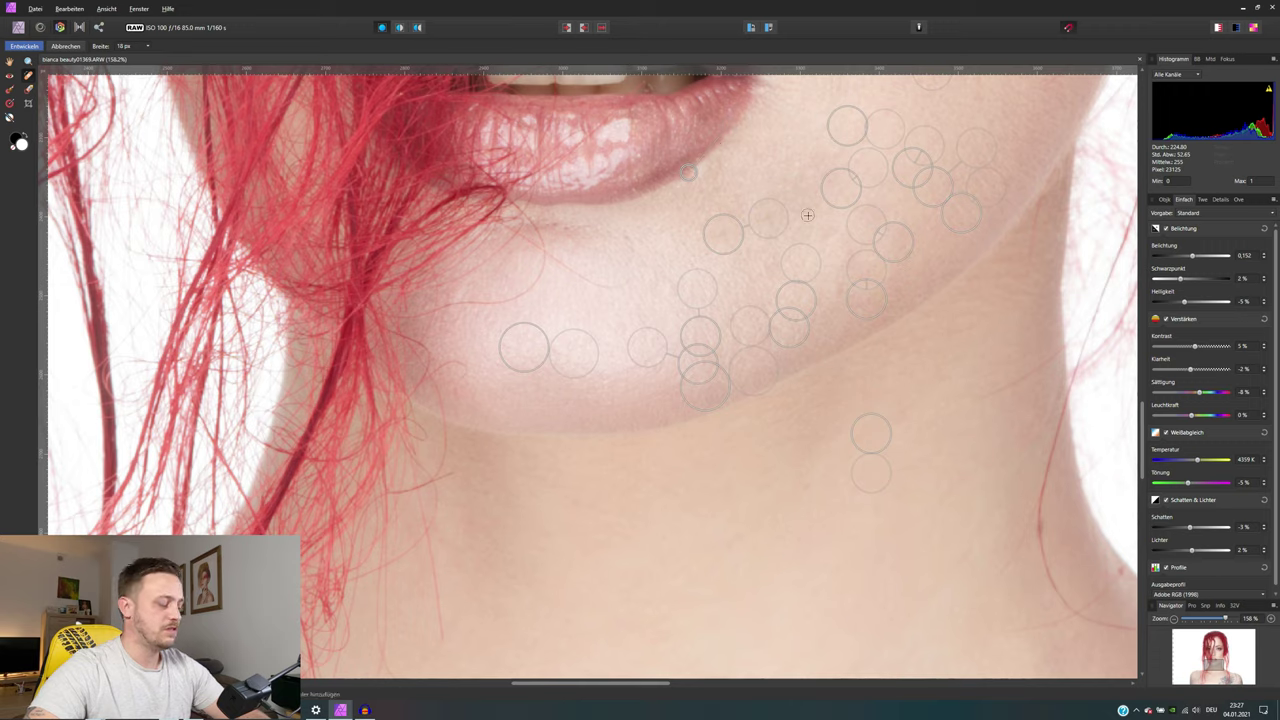
Step: Hide the blemish markers, zoom out, and show the Mirror View before/after split shifted left
left_click(9, 61)
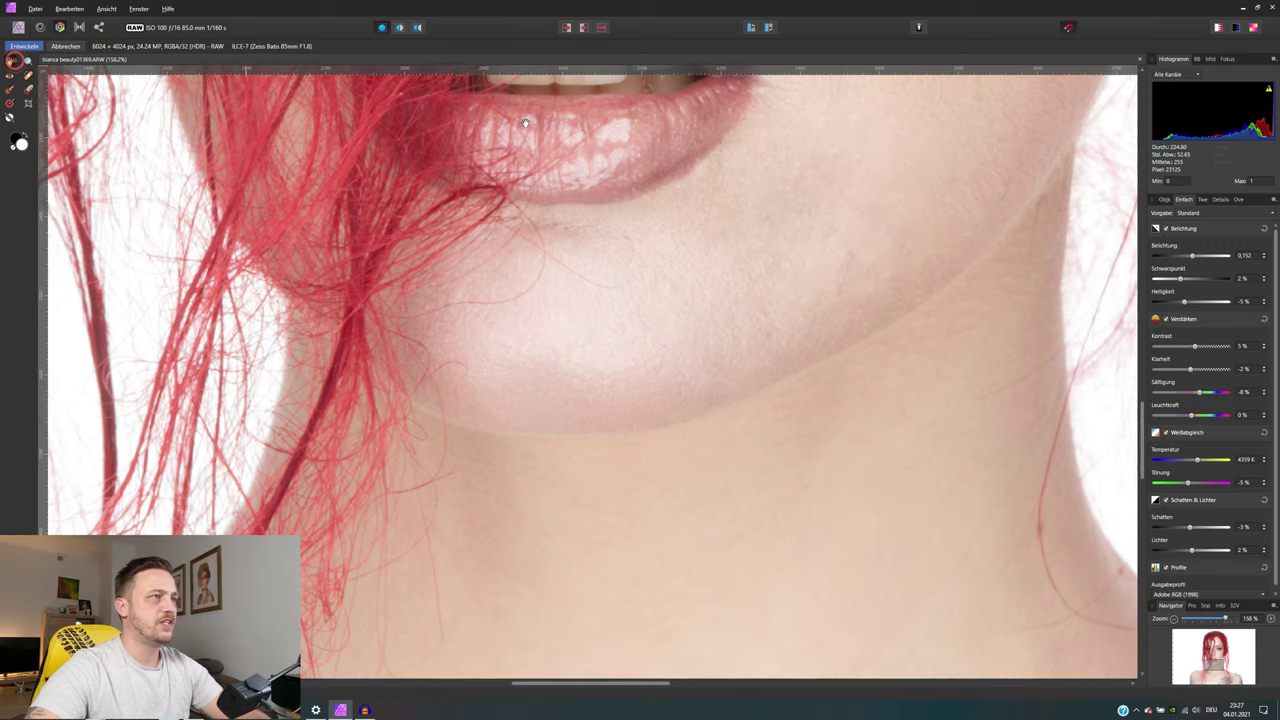
scroll(880, 328, "down", 3)
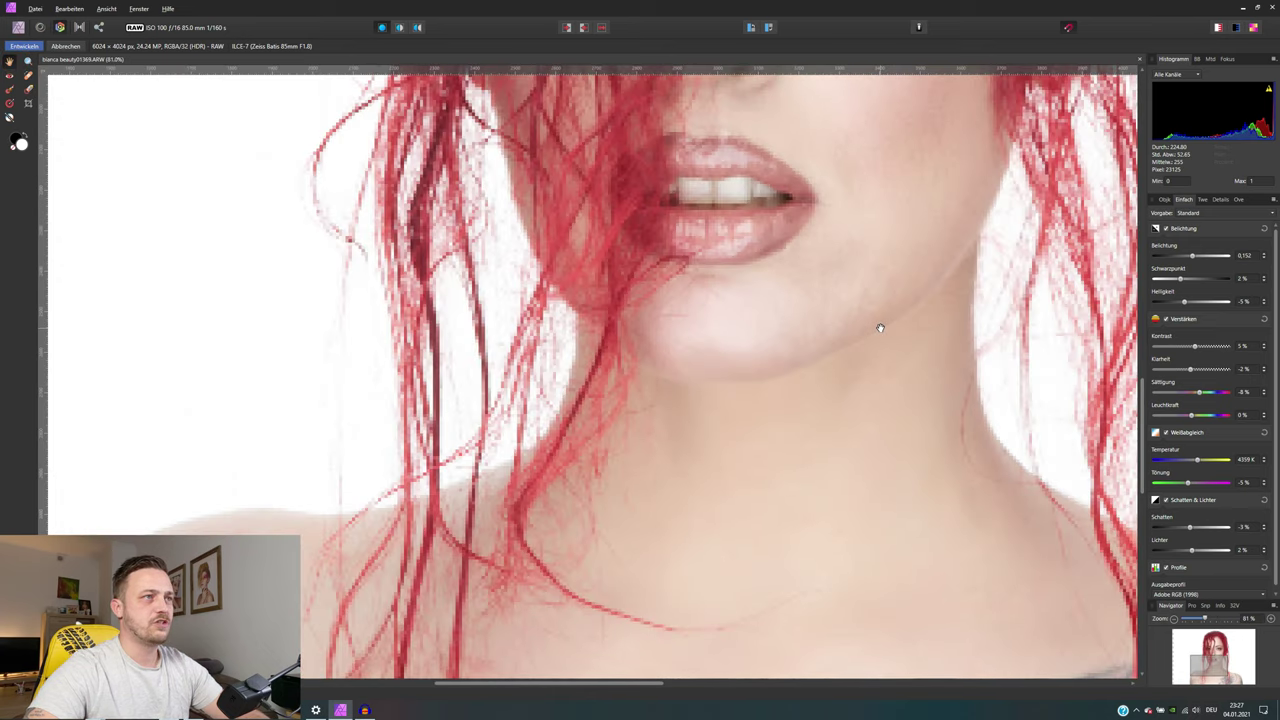
scroll(880, 328, "down", 1)
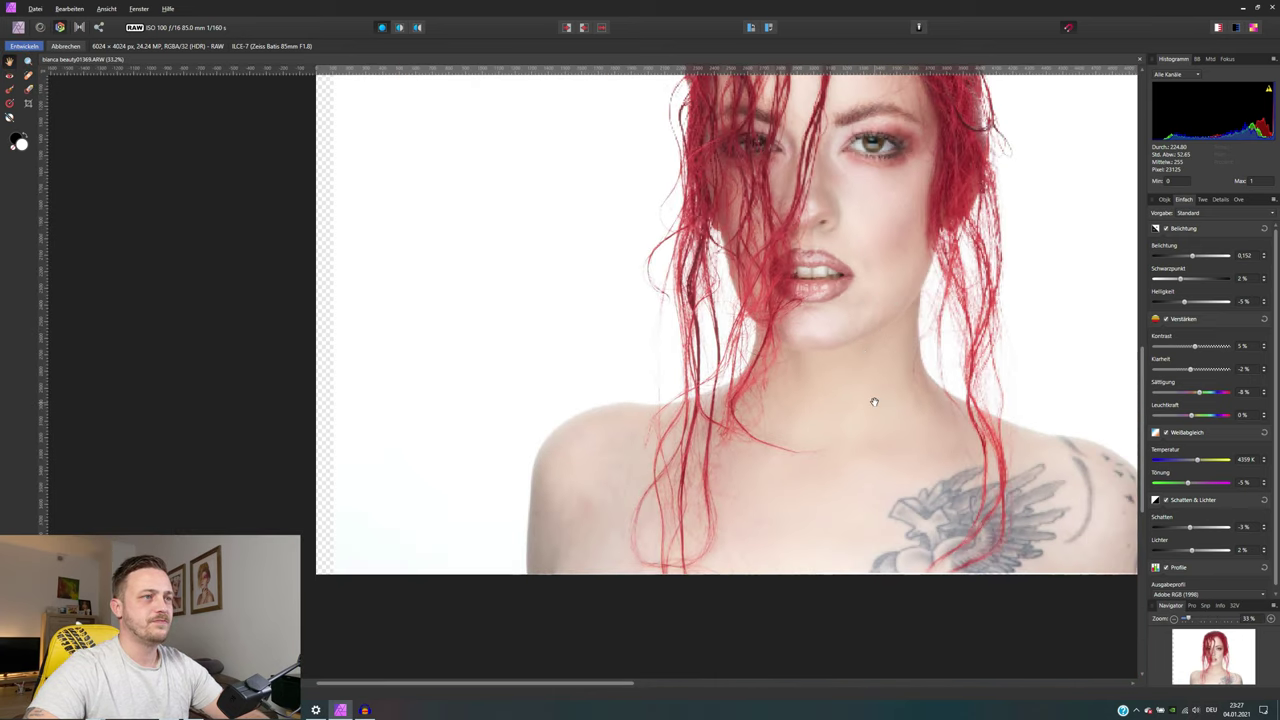
scroll(873, 400, "down", 1)
scroll(873, 402, "up", 3)
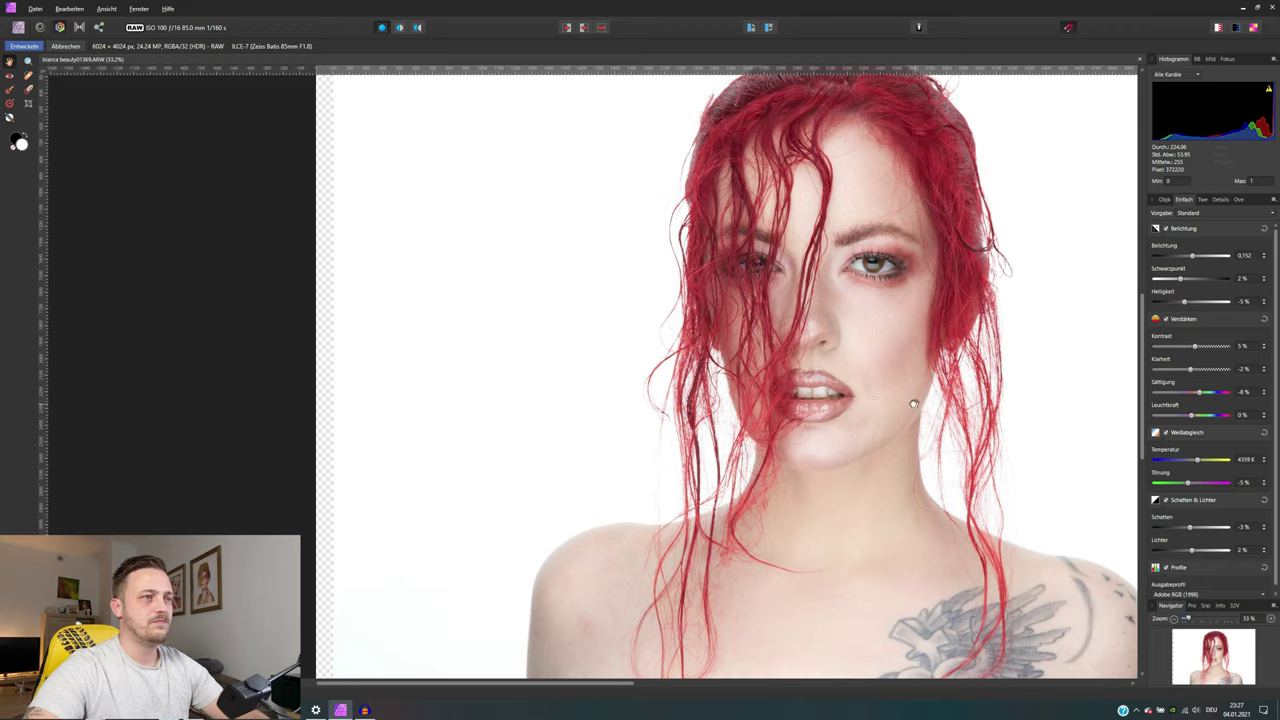
scroll(913, 403, "down", 1)
scroll(750, 385, "down", 1)
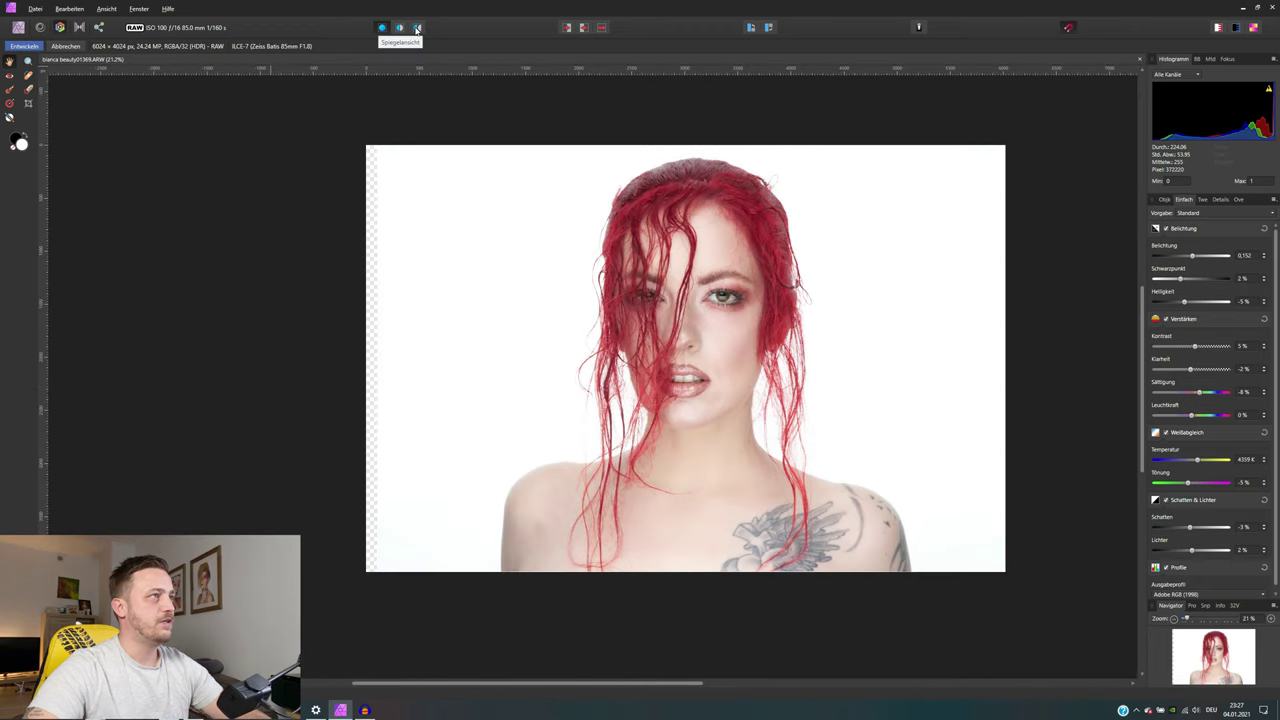
left_click(417, 28)
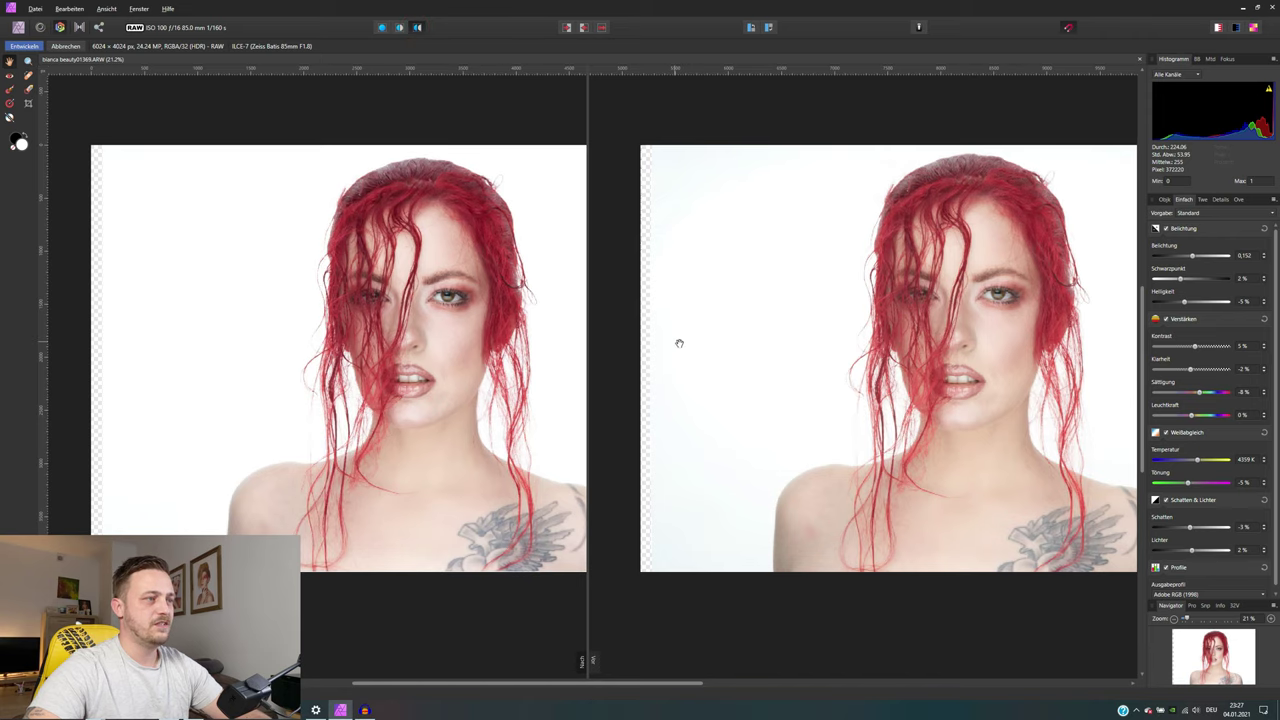
left_click_drag(679, 343, 632, 341)
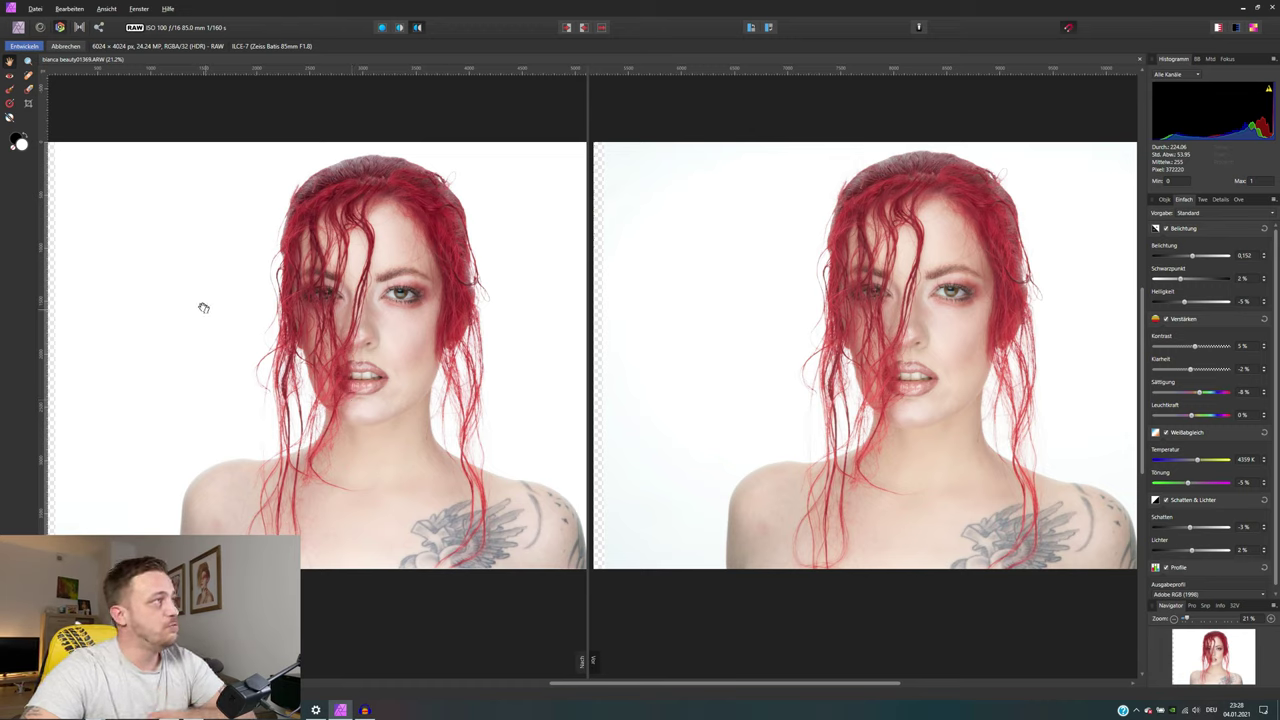
Step: Apply the RAW development to open the portrait as a 16-bit pixel layer in Photo persona
left_click(26, 49)
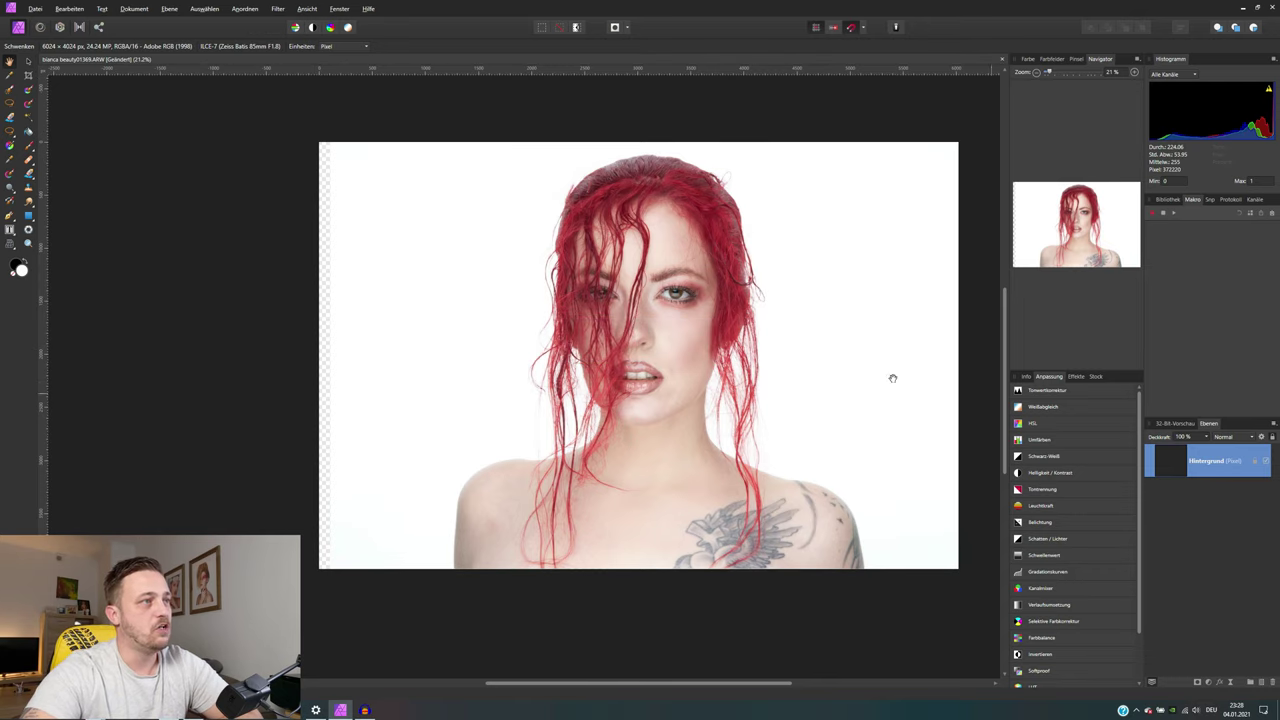
left_click_drag(851, 352, 779, 366)
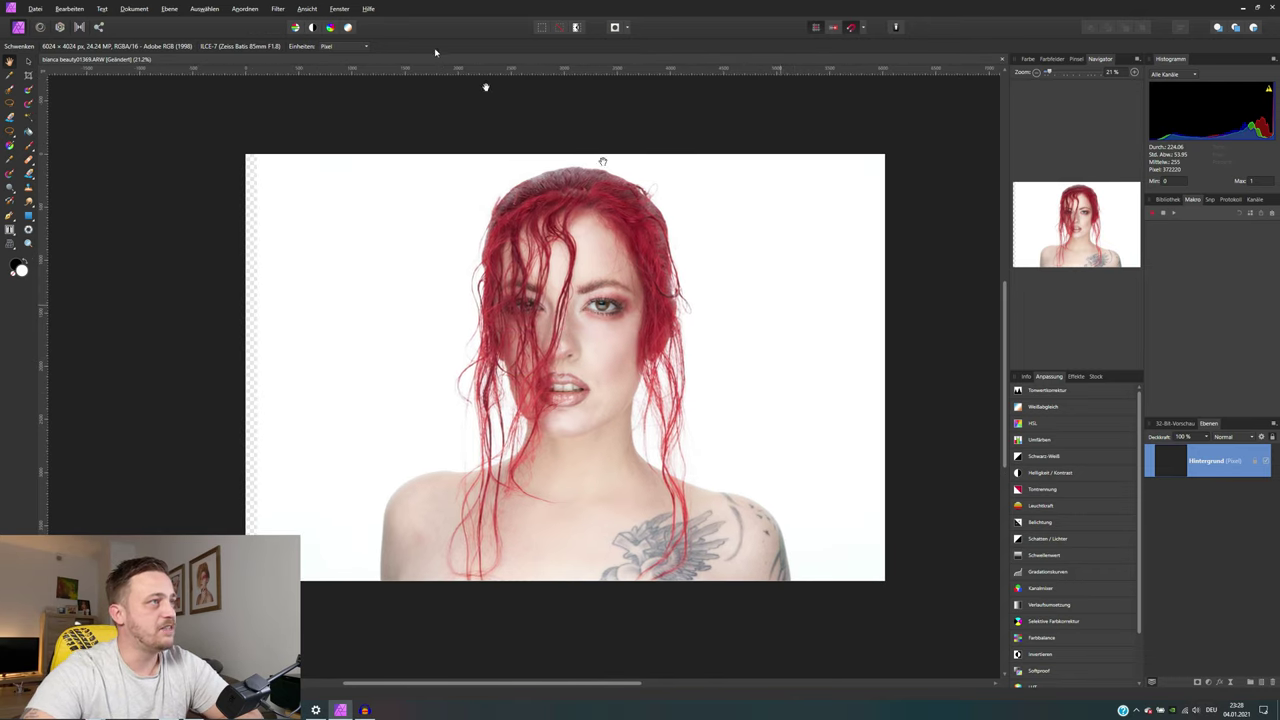
left_click(40, 28)
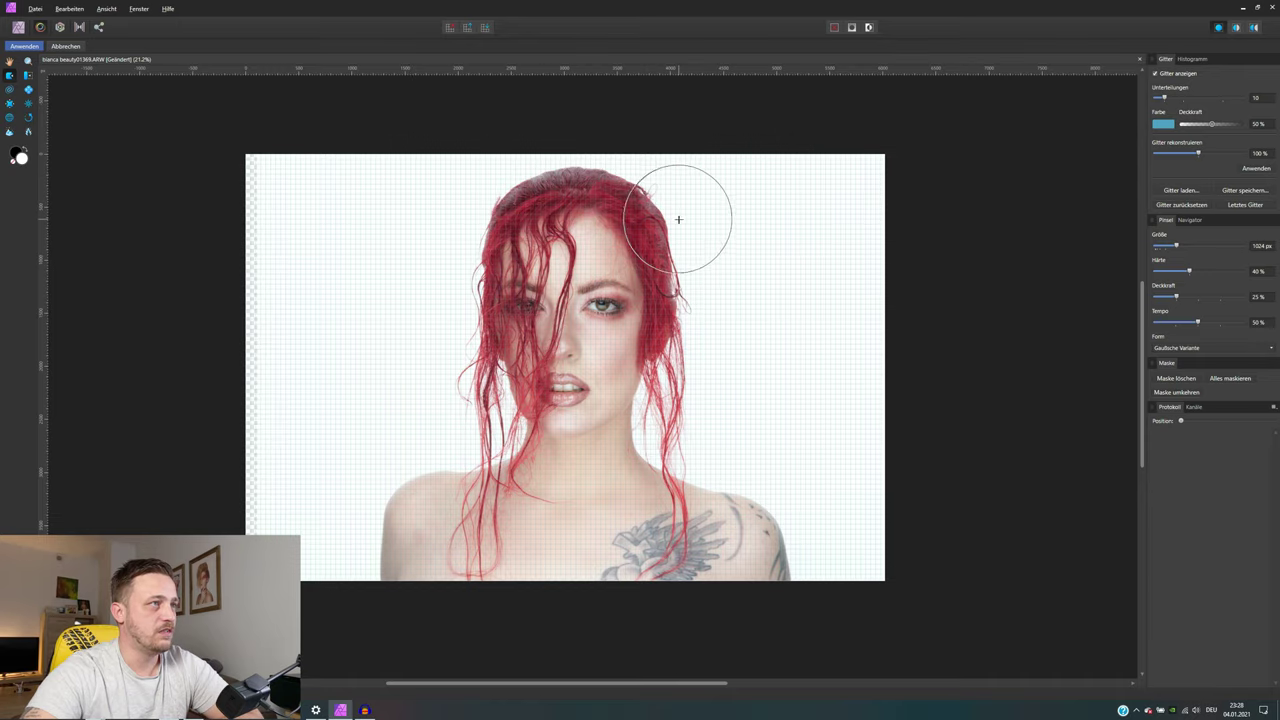
left_click(56, 46)
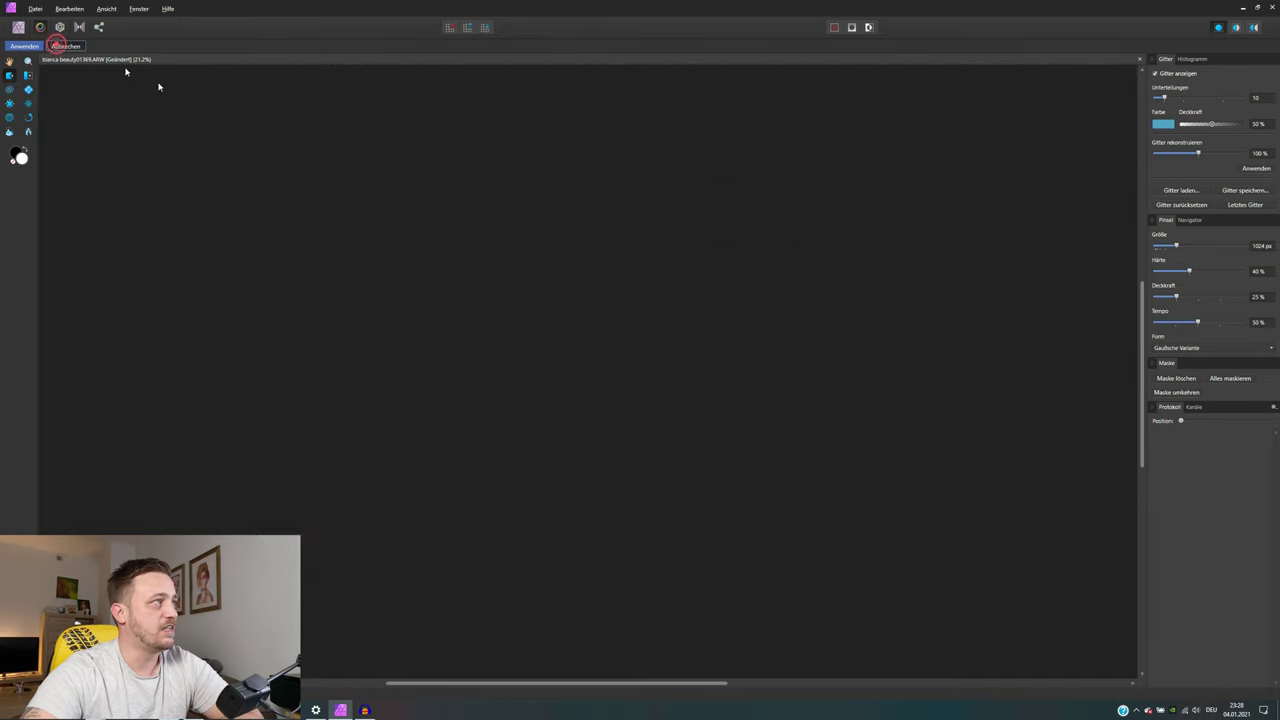